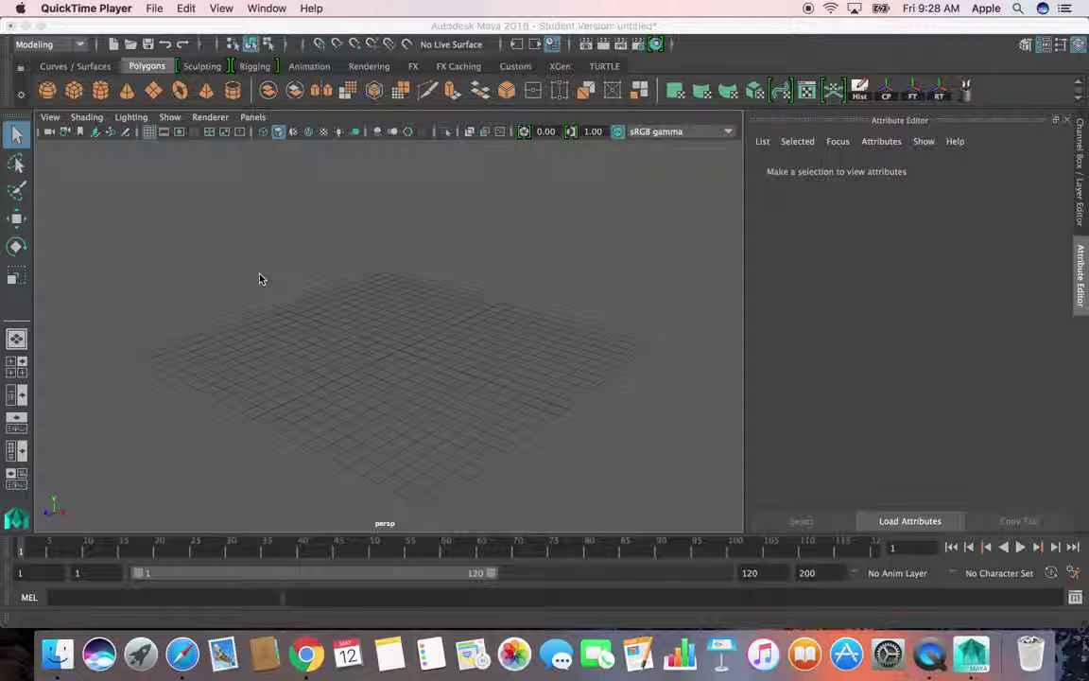
# Import bottle-wine.jpg from the Desktop as an image plane in the front view
pyautogui.rightClick(322, 293)
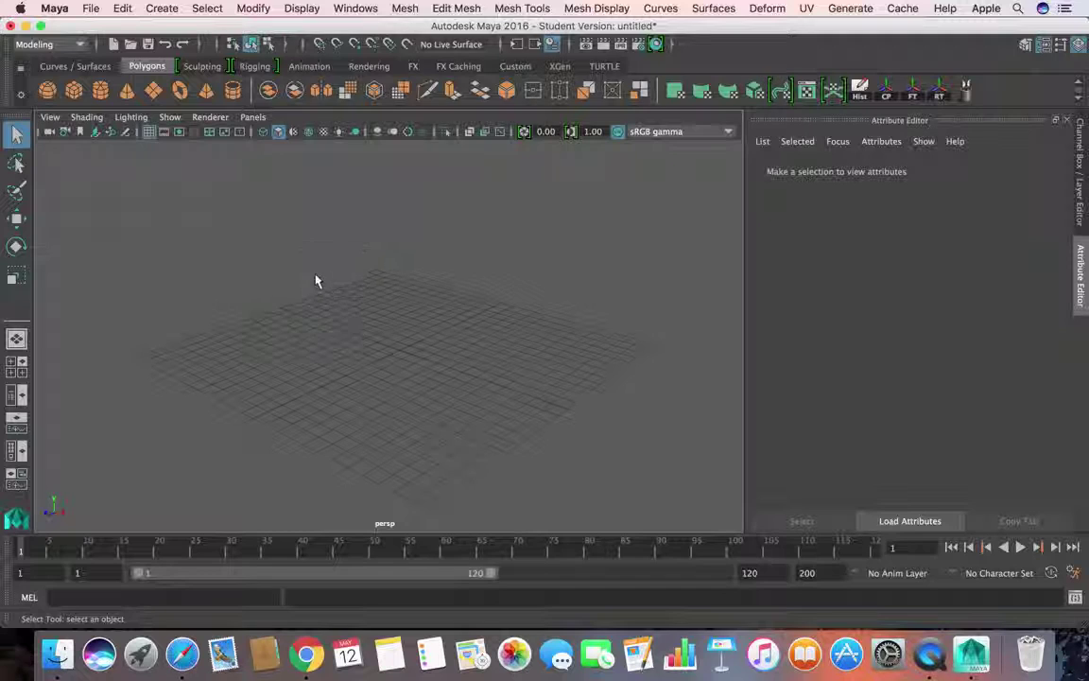
pyautogui.press('space')
pyautogui.press('space')
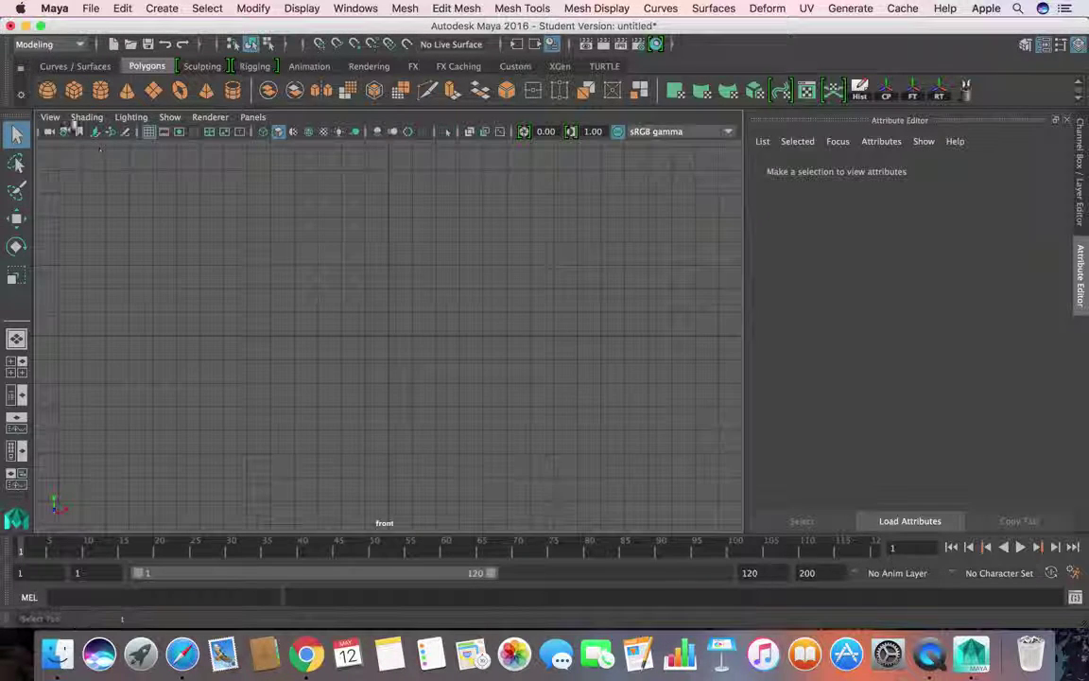
pyautogui.click(96, 132)
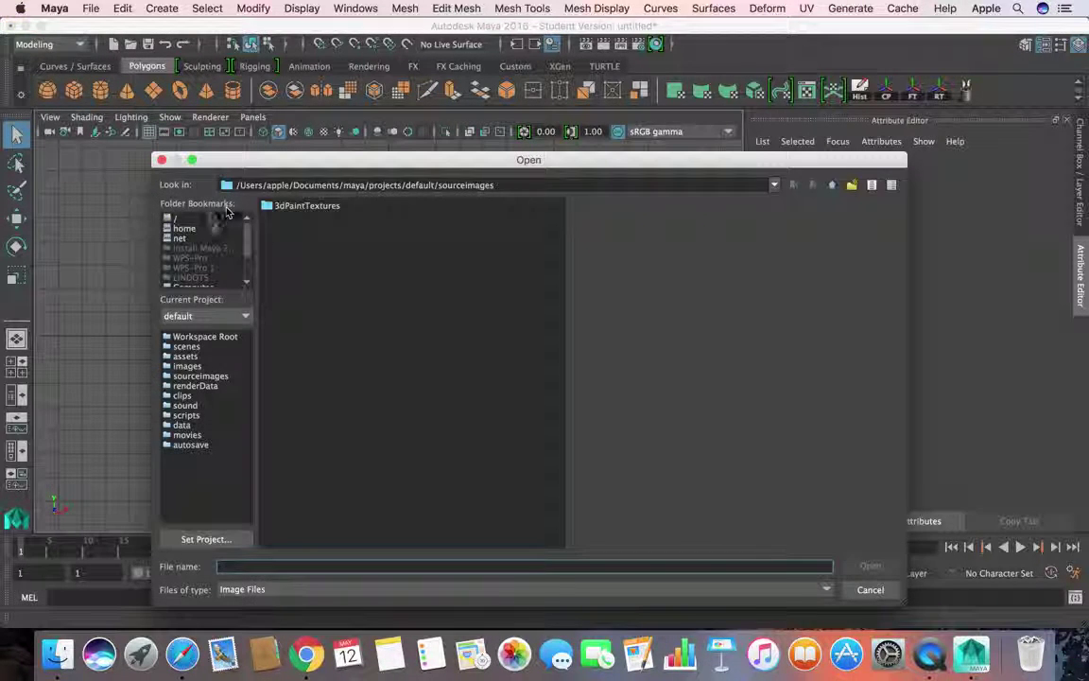
pyautogui.scroll(-3, 189, 246)
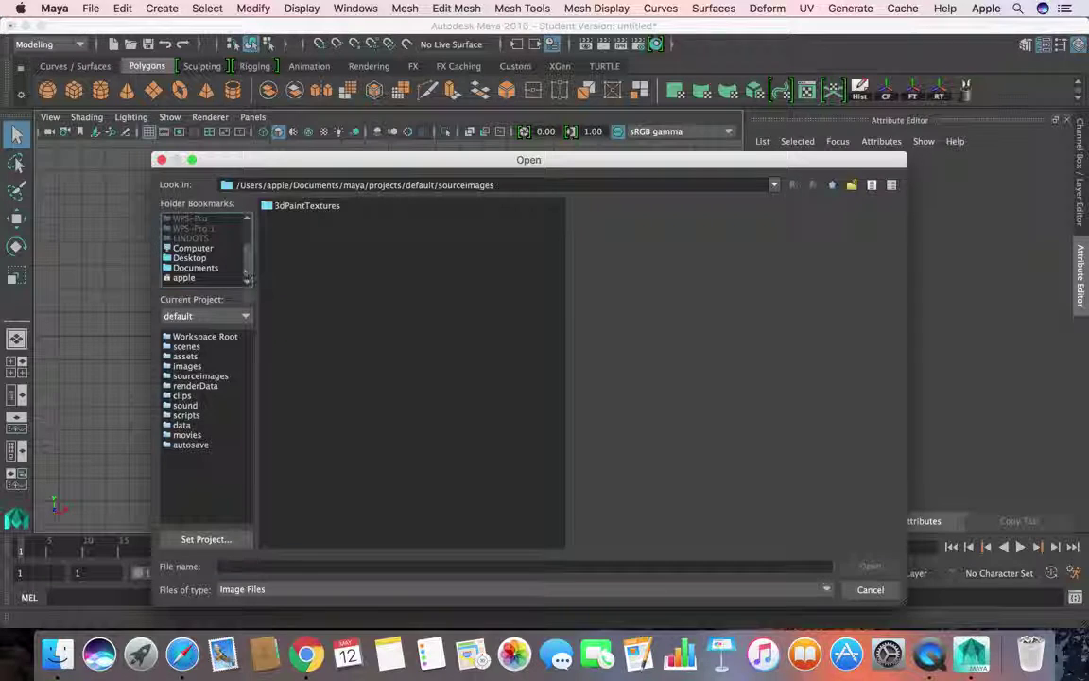
pyautogui.click(190, 259)
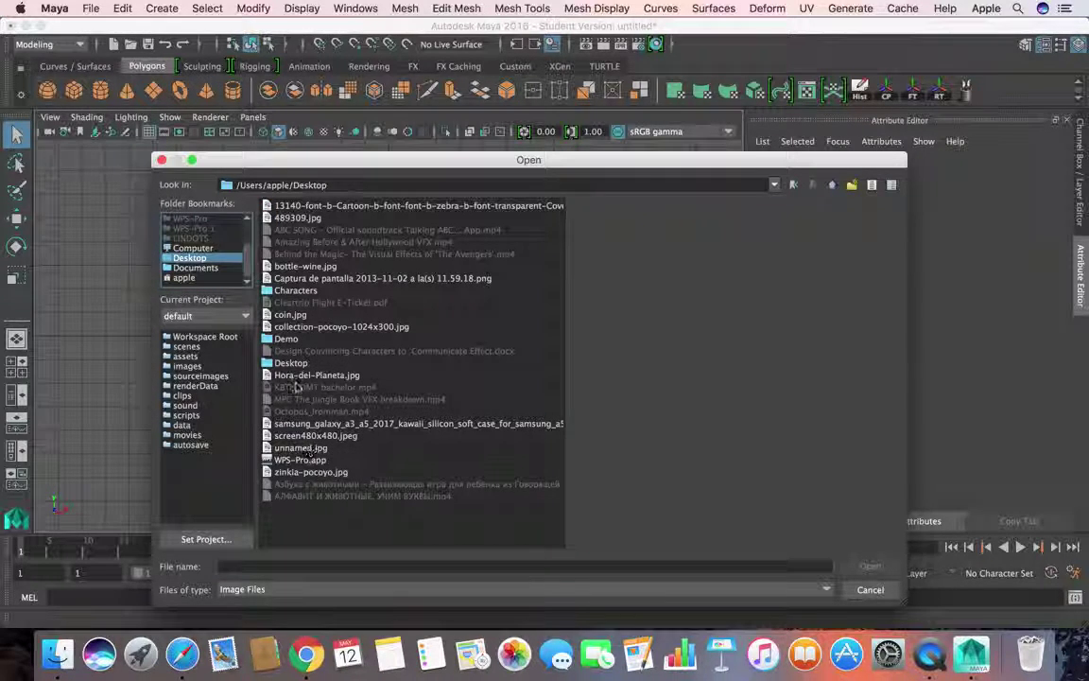
pyautogui.doubleClick(305, 267)
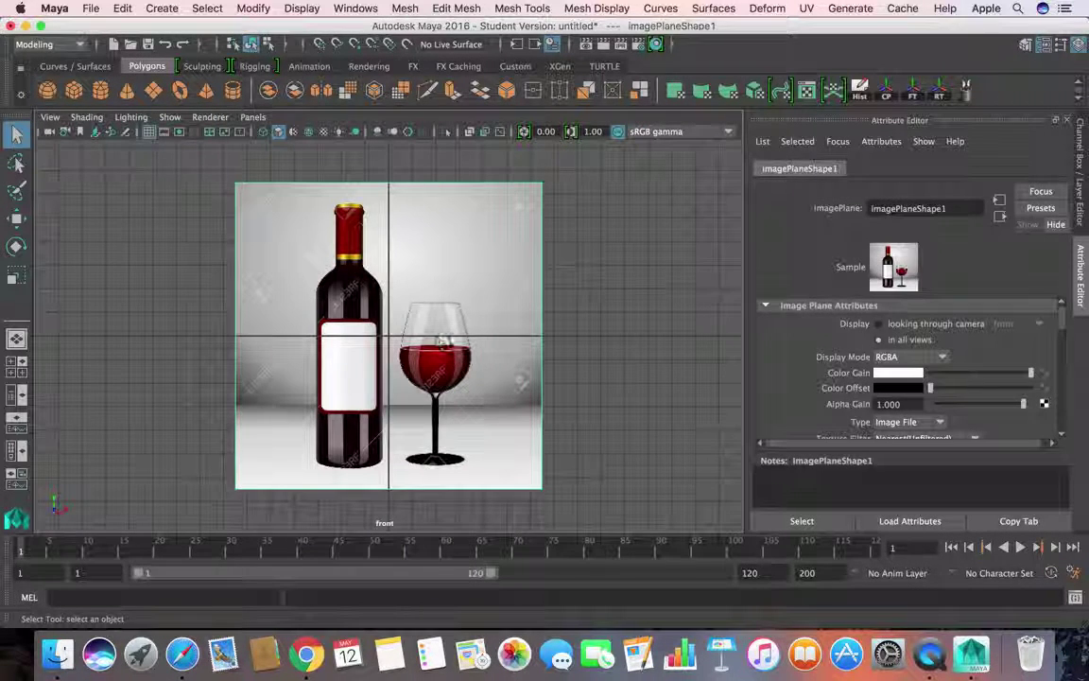
# Move the image plane back behind the grid and align the bottle's centre line and base with the origin in the front view
pyautogui.press('space')
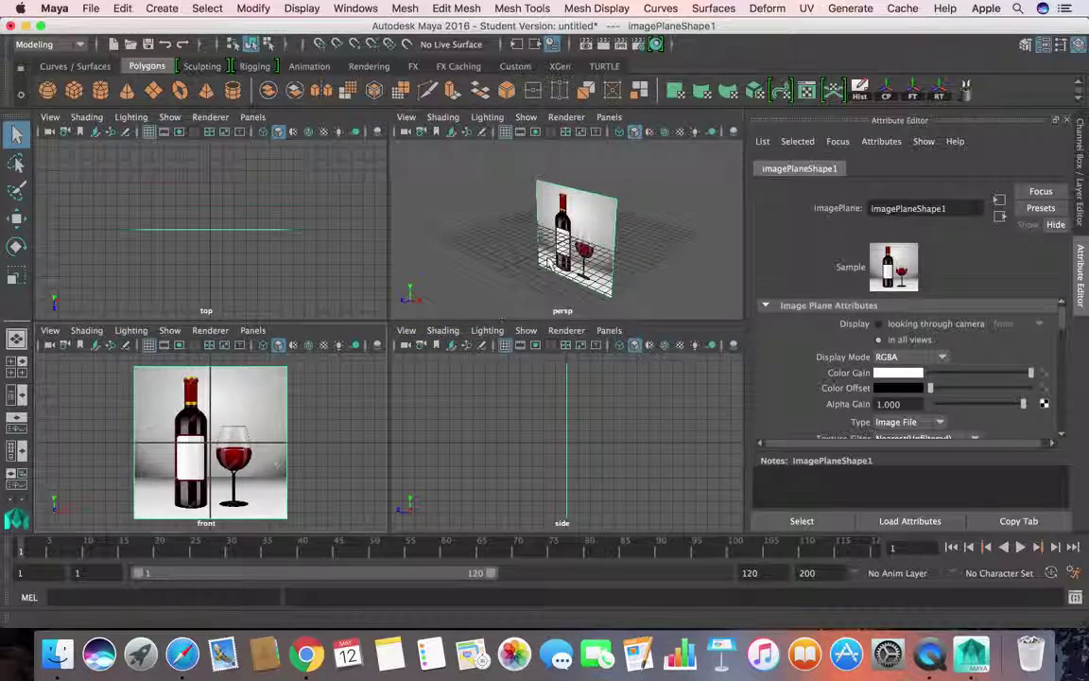
pyautogui.press('space')
pyautogui.press('w')
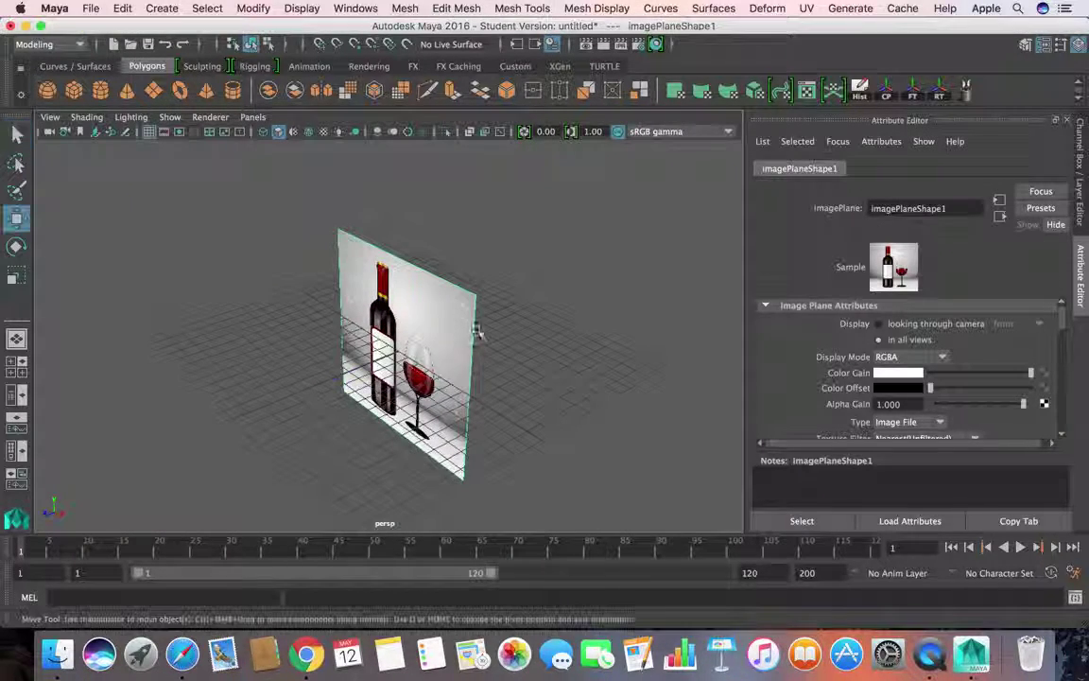
pyautogui.keyDown('alt'); pyautogui.moveTo(374, 378); pyautogui.dragTo(440, 337); pyautogui.keyUp('alt')
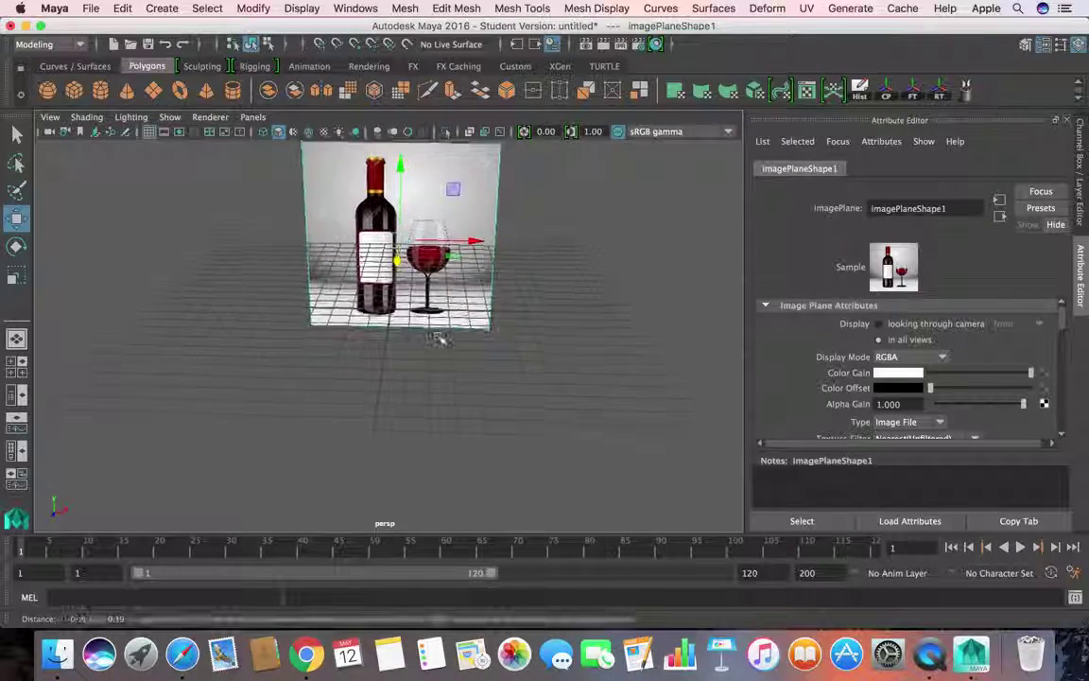
pyautogui.press('space')
pyautogui.press('space')
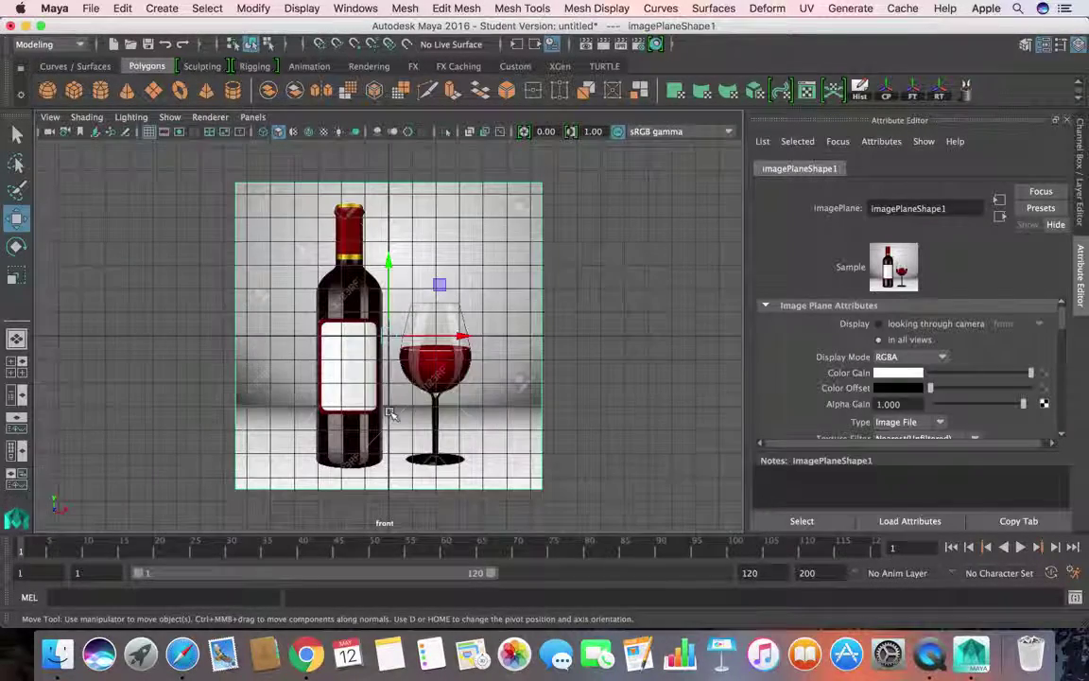
pyautogui.keyDown('alt'); pyautogui.moveTo(398, 408); pyautogui.dragTo(413, 407, button='middle'); pyautogui.keyUp('alt')
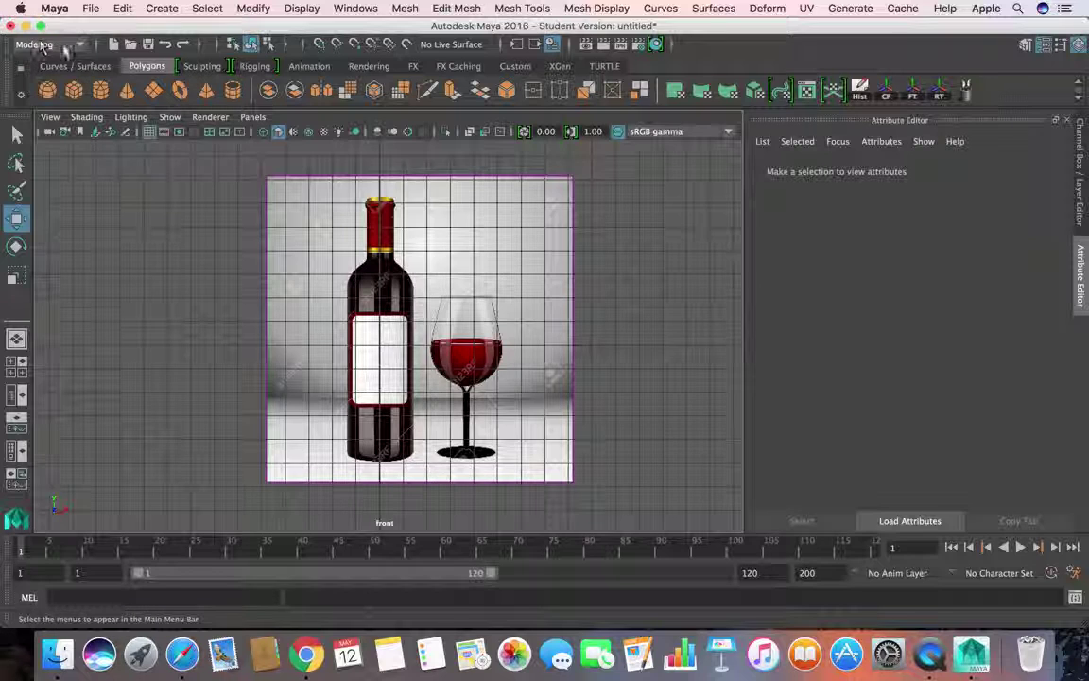
# Start a CV curve with its first point snapped to the origin and trace the bottle's bottom edge out to its right corner
pyautogui.click(81, 47)
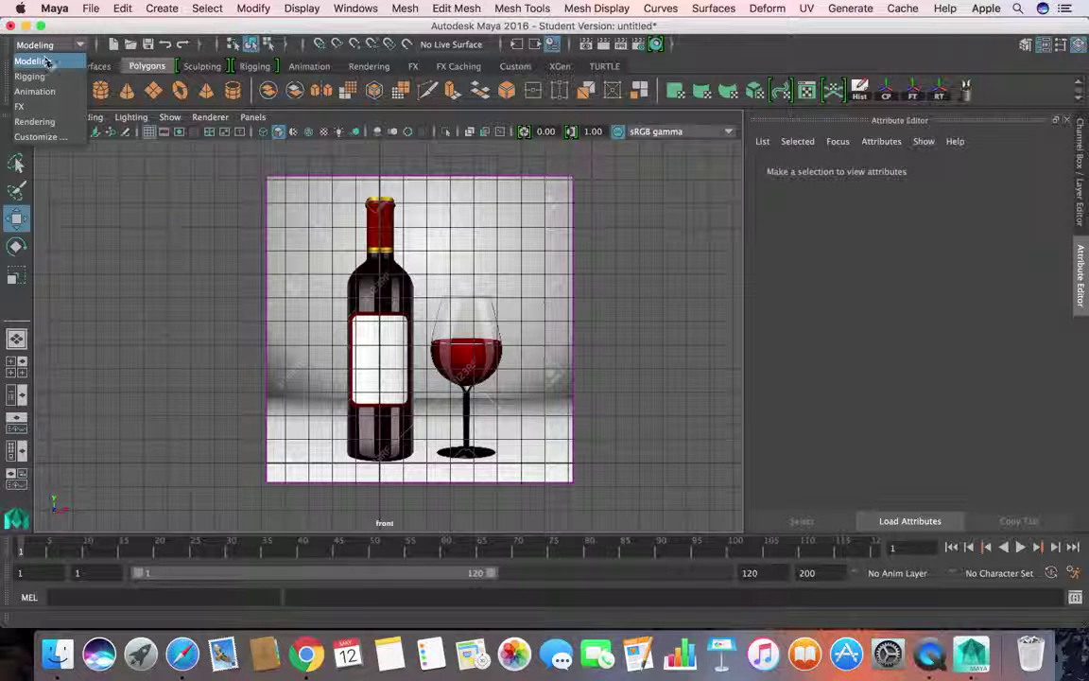
pyautogui.click(62, 46)
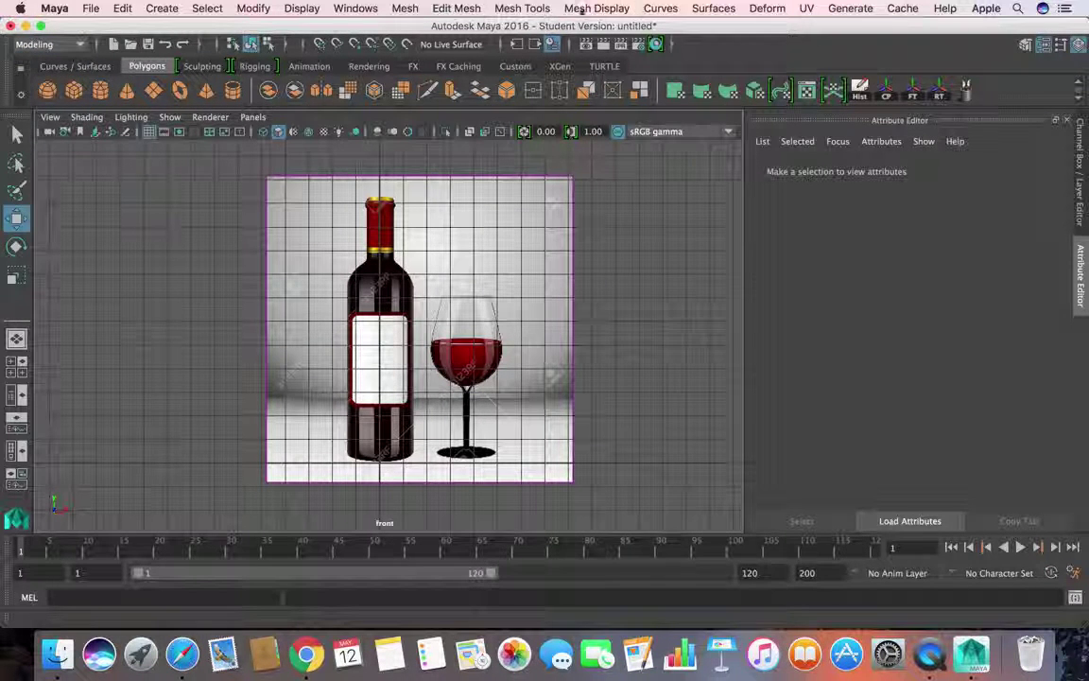
pyautogui.click(165, 9)
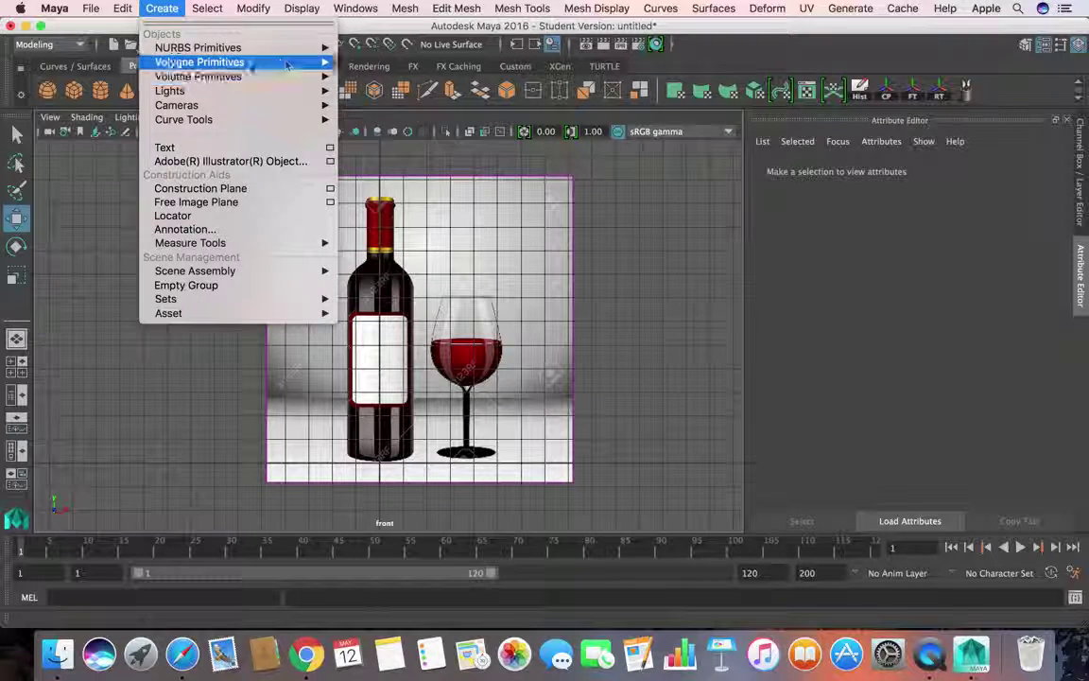
pyautogui.moveTo(205, 92)
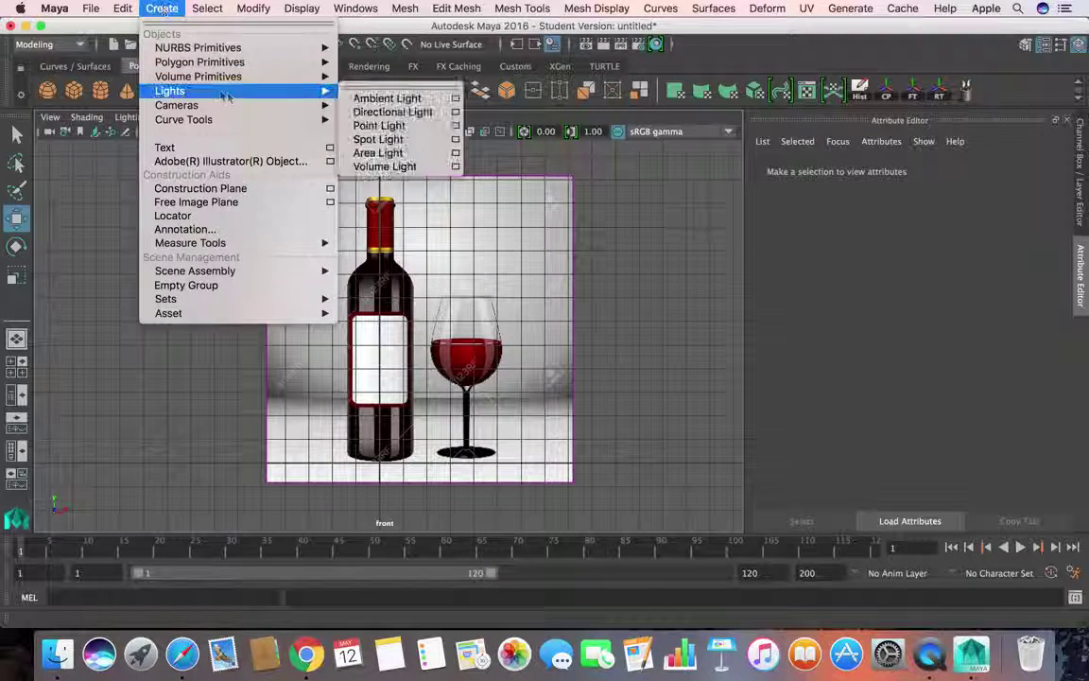
pyautogui.moveTo(189, 120)
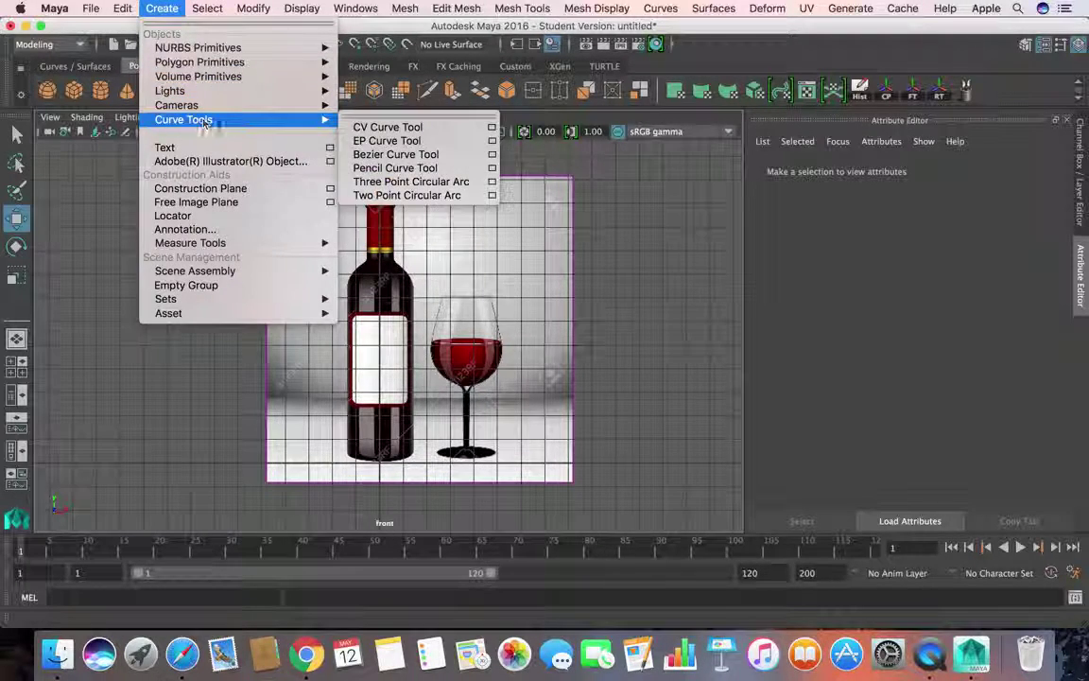
pyautogui.click(374, 129)
pyautogui.scroll(-3, 396, 232)
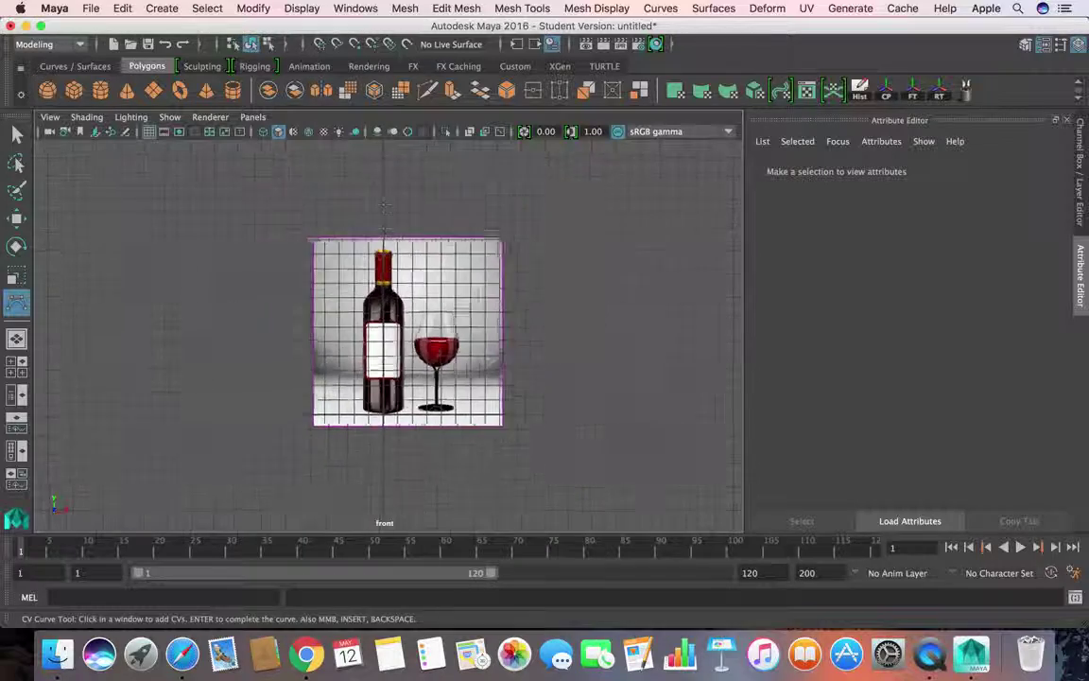
pyautogui.scroll(8, 387, 238)
pyautogui.keyDown('alt'); pyautogui.moveTo(376, 250); pyautogui.dragTo(367, 201, button='middle'); pyautogui.keyUp('alt')
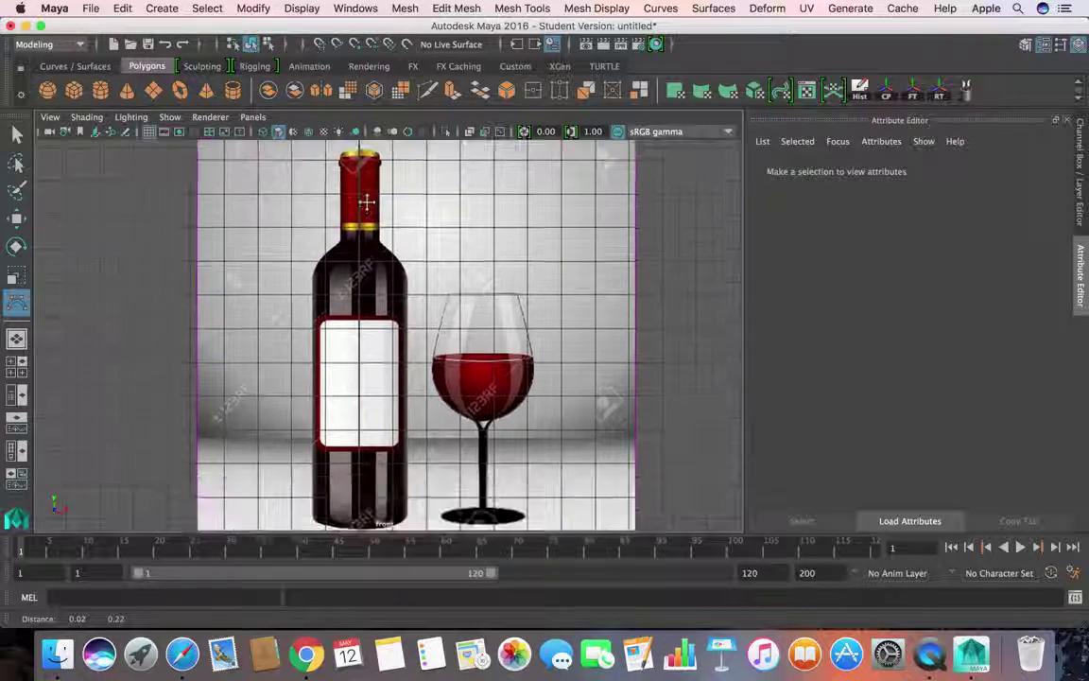
pyautogui.scroll(2, 388, 351)
pyautogui.keyDown('alt'); pyautogui.moveTo(389, 351); pyautogui.dragTo(371, 298, button='middle'); pyautogui.keyUp('alt')
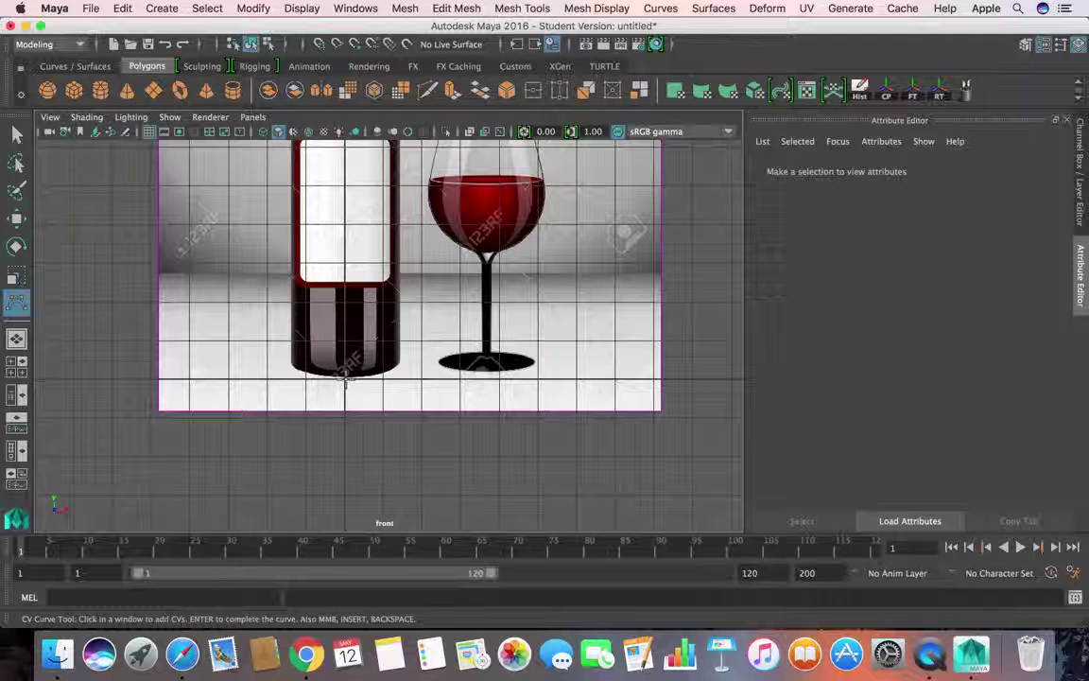
pyautogui.press('x')
pyautogui.click(346, 378)
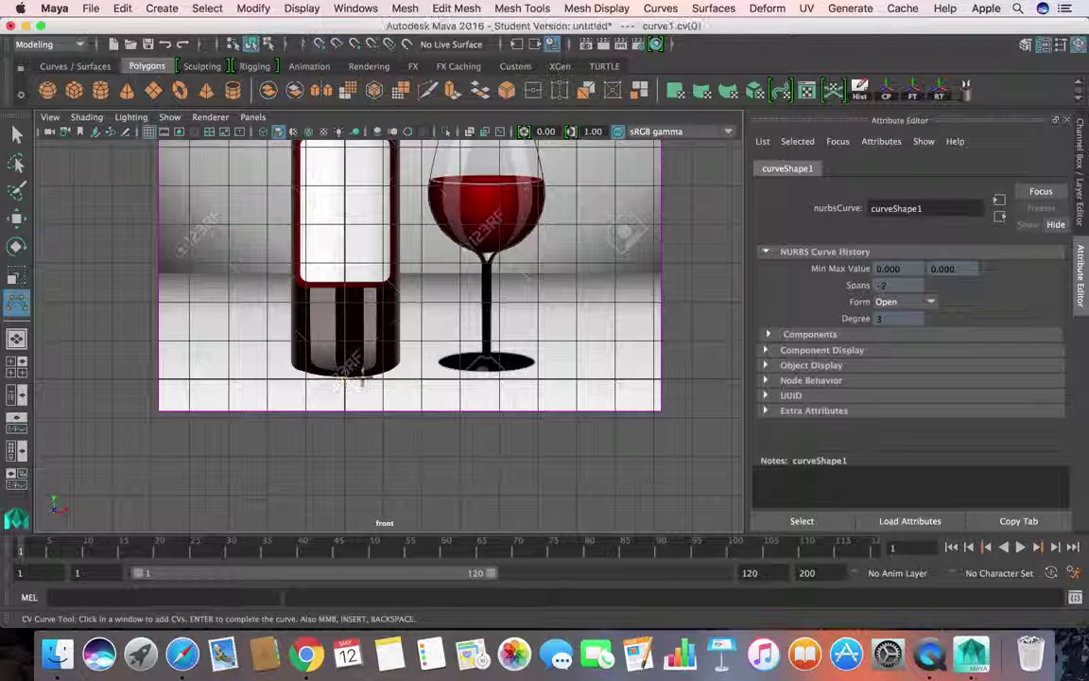
pyautogui.click(364, 379)
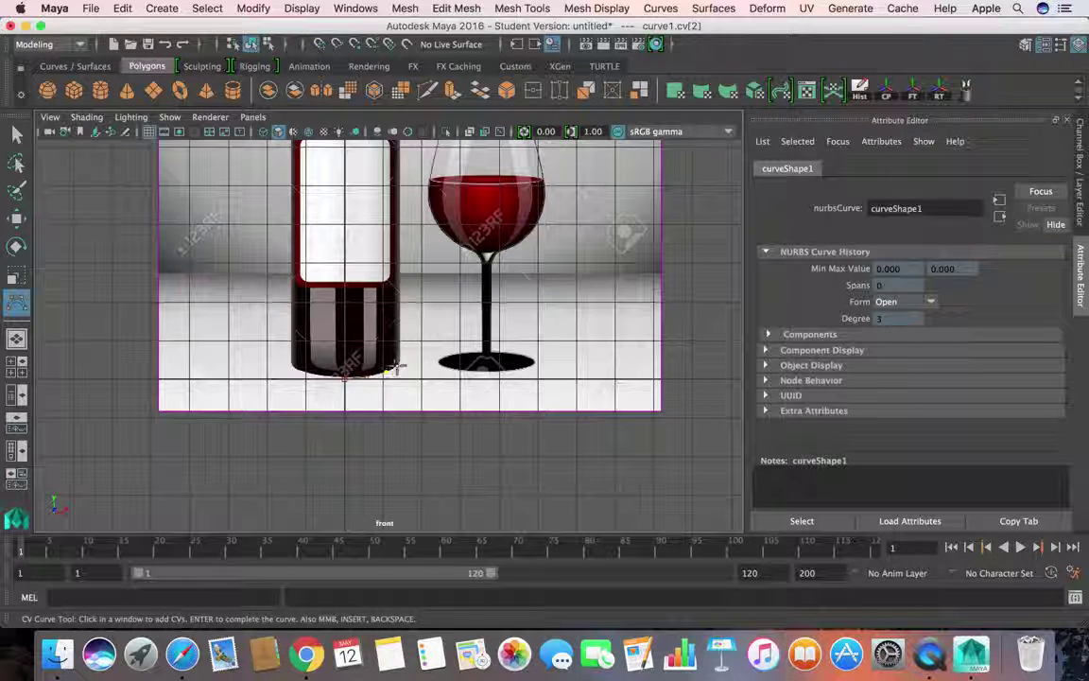
pyautogui.click(399, 368)
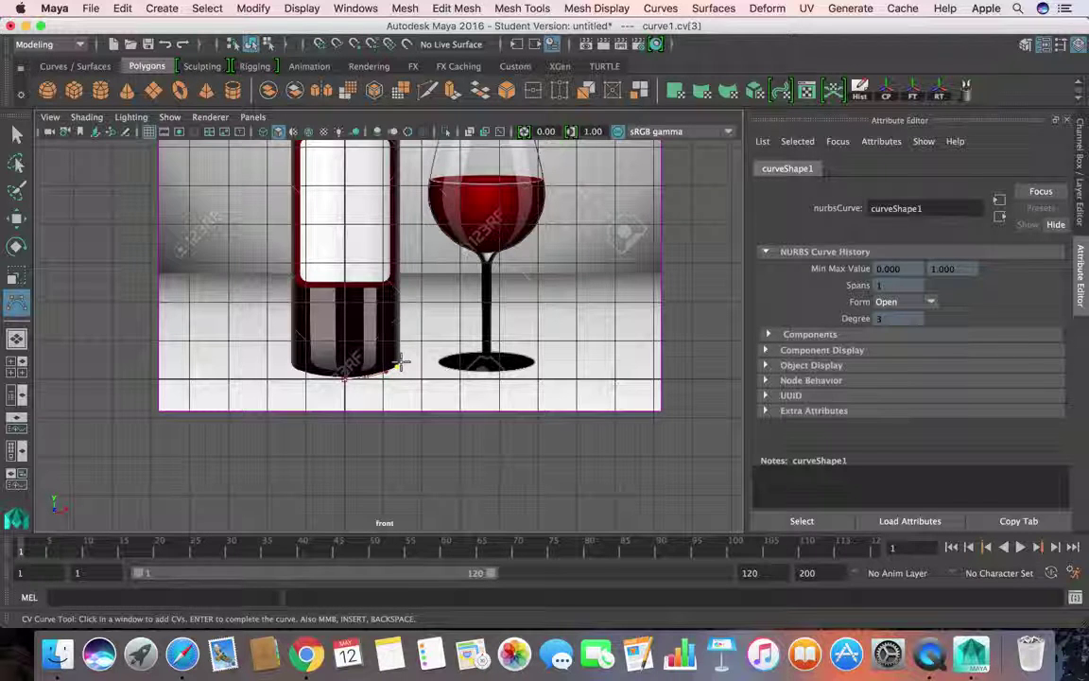
# Continue the CV curve around the bottle's rounded bottom corner and up the lower part of its right side
pyautogui.scroll(-5, 401, 360)
pyautogui.scroll(10, 407, 383)
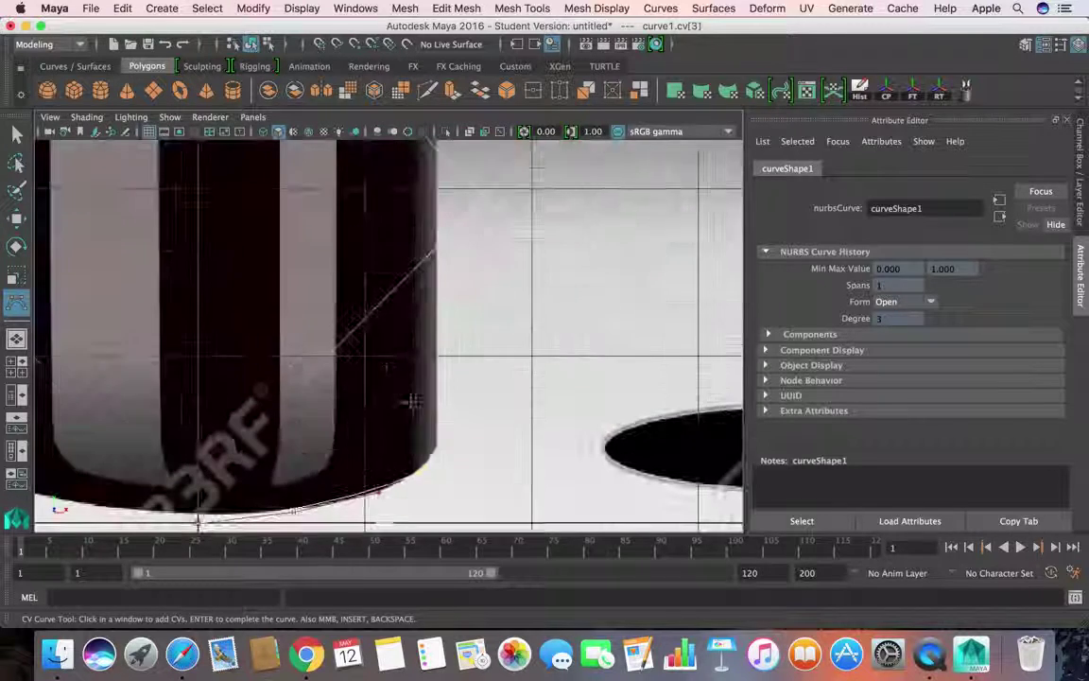
pyautogui.click(443, 432)
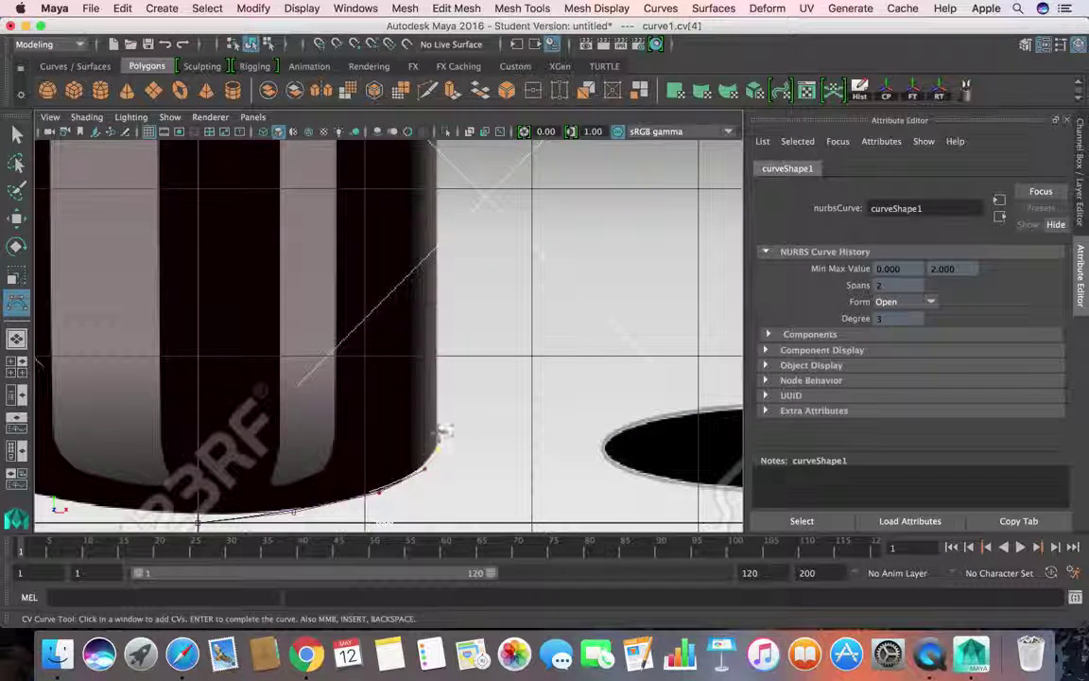
pyautogui.keyDown('alt'); pyautogui.moveTo(438, 389); pyautogui.dragTo(438, 455, button='middle'); pyautogui.keyUp('alt')
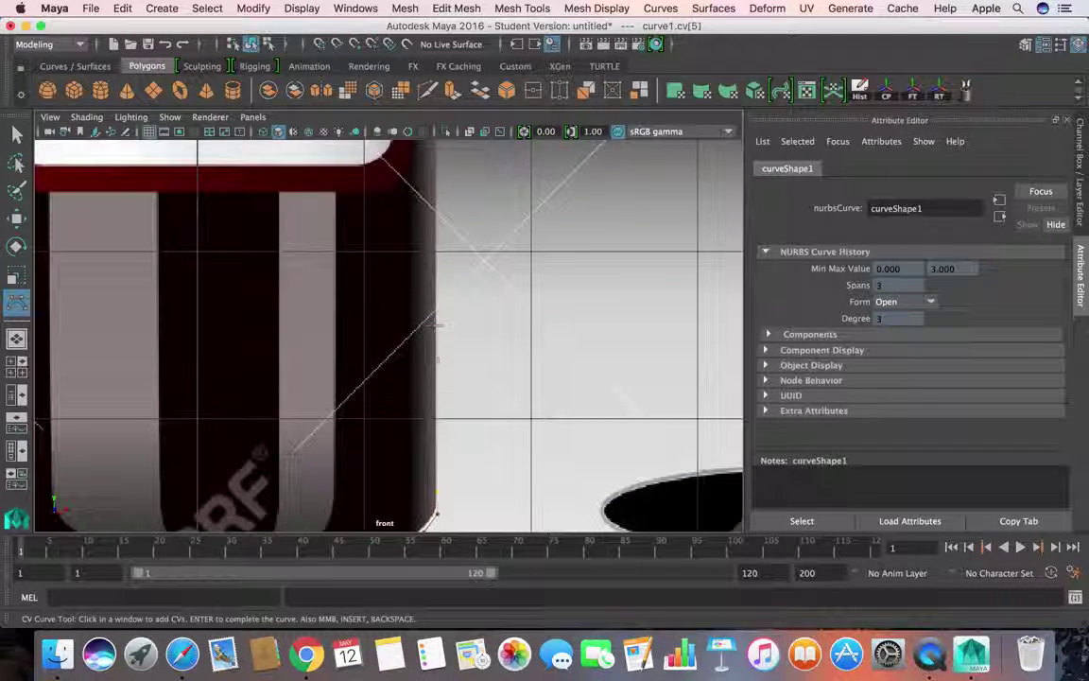
pyautogui.click(440, 321)
pyautogui.keyDown('alt'); pyautogui.moveTo(439, 321); pyautogui.dragTo(435, 501, button='middle'); pyautogui.keyUp('alt')
pyautogui.scroll(-10, 433, 433)
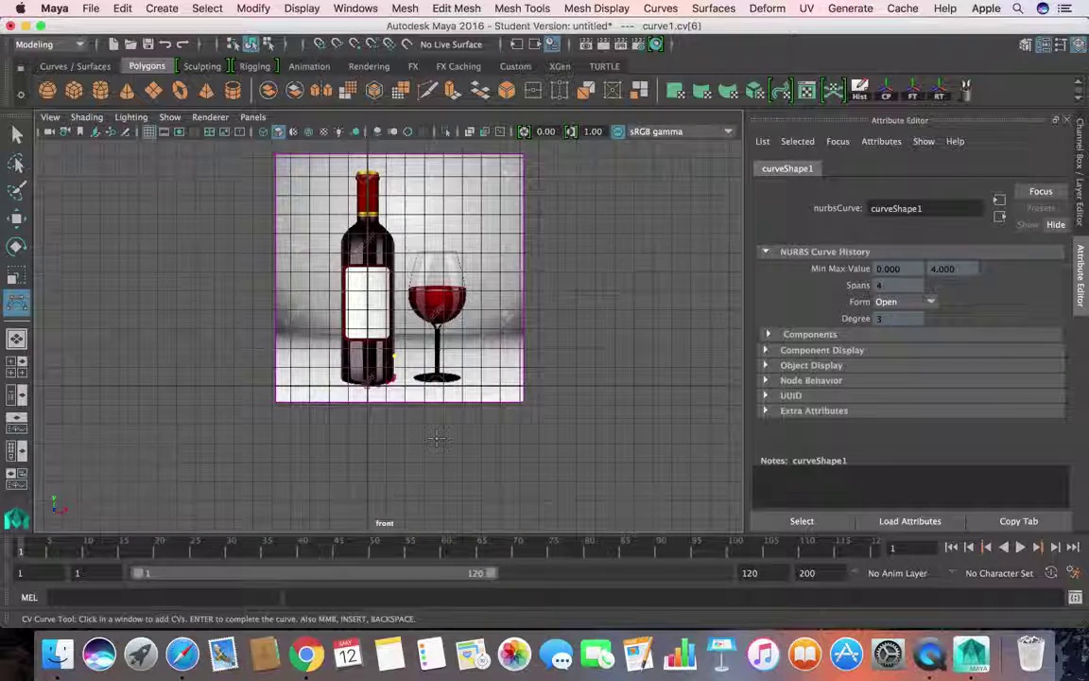
# Add curve points up the bottle's straight right side, alongside the label to just above it
pyautogui.scroll(4, 428, 423)
pyautogui.scroll(3, 428, 423)
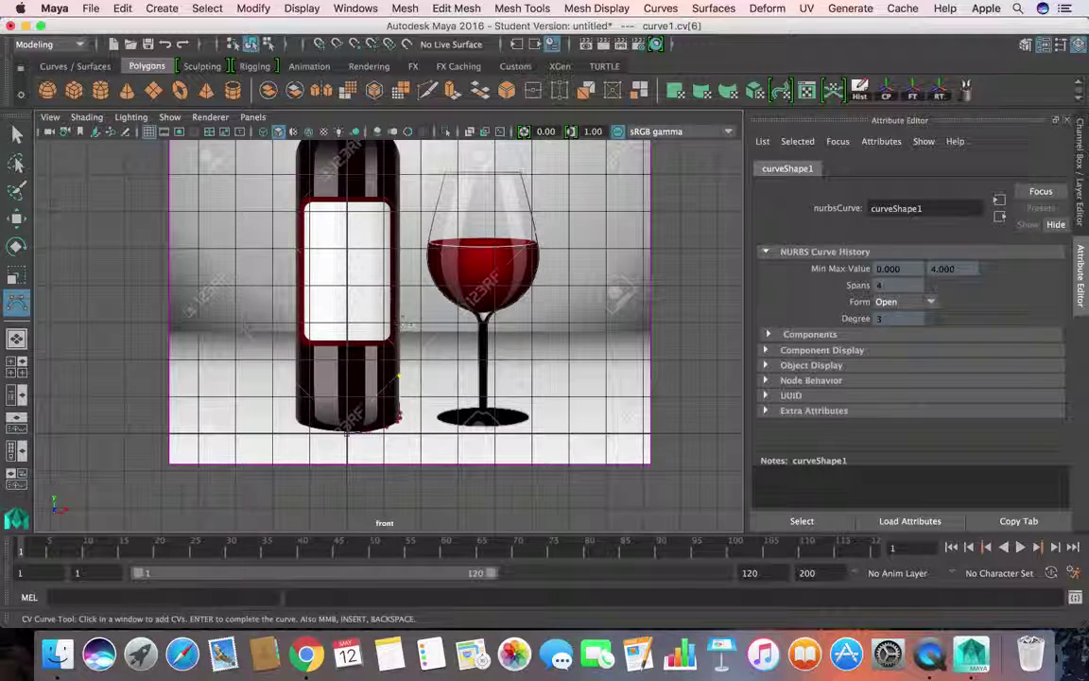
pyautogui.click(399, 291)
pyautogui.click(405, 178)
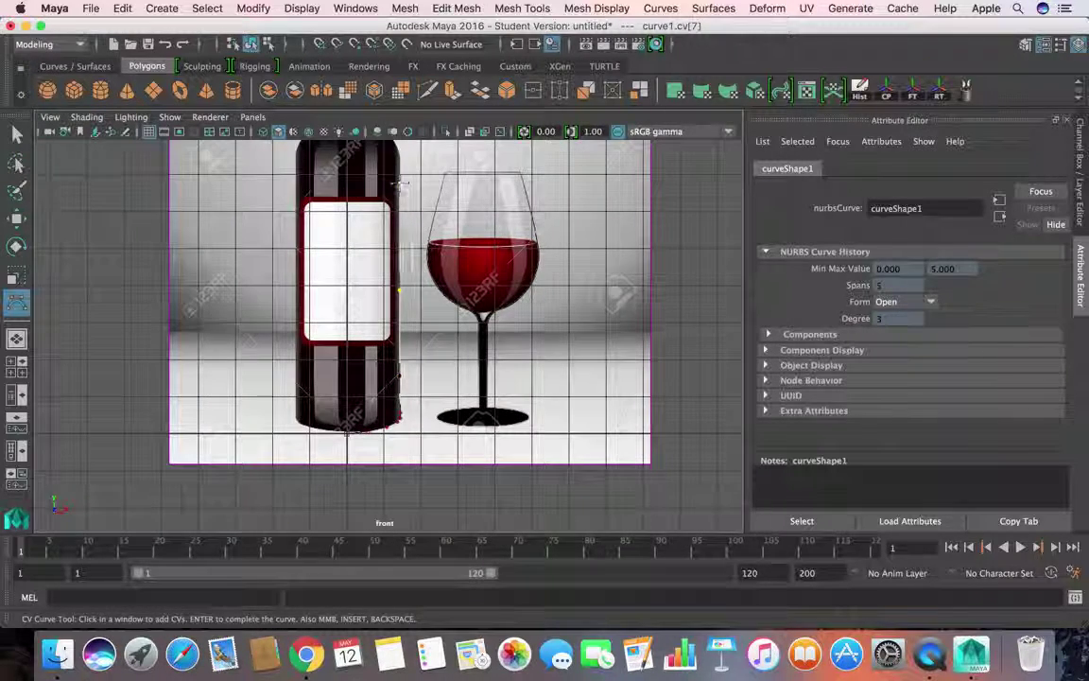
pyautogui.scroll(3, 409, 248)
pyautogui.keyDown('alt'); pyautogui.moveTo(408, 248); pyautogui.dragTo(407, 305, button='middle'); pyautogui.keyUp('alt')
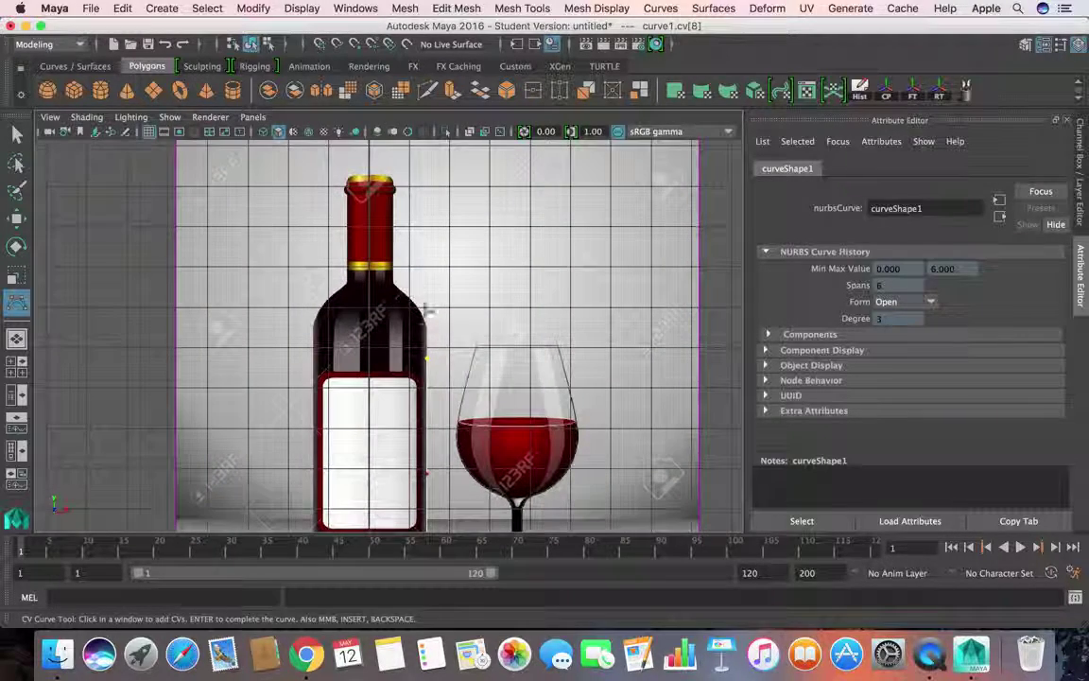
# Trace the bottle's right shoulder with closely spaced curve points up to the base of the neck
pyautogui.click(426, 323)
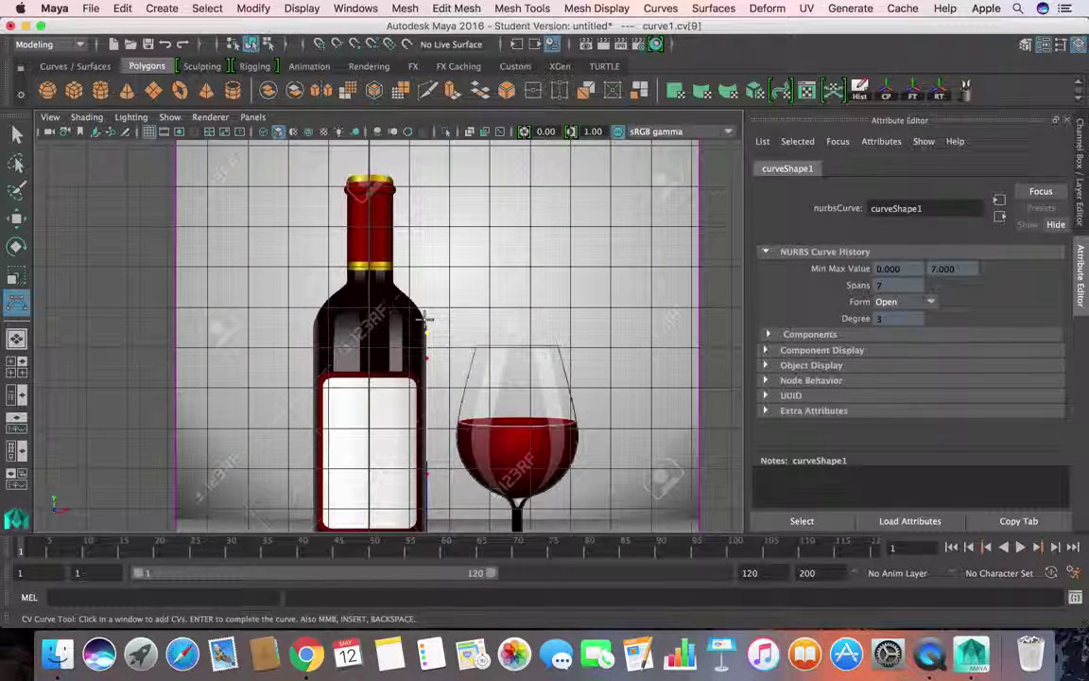
pyautogui.click(419, 308)
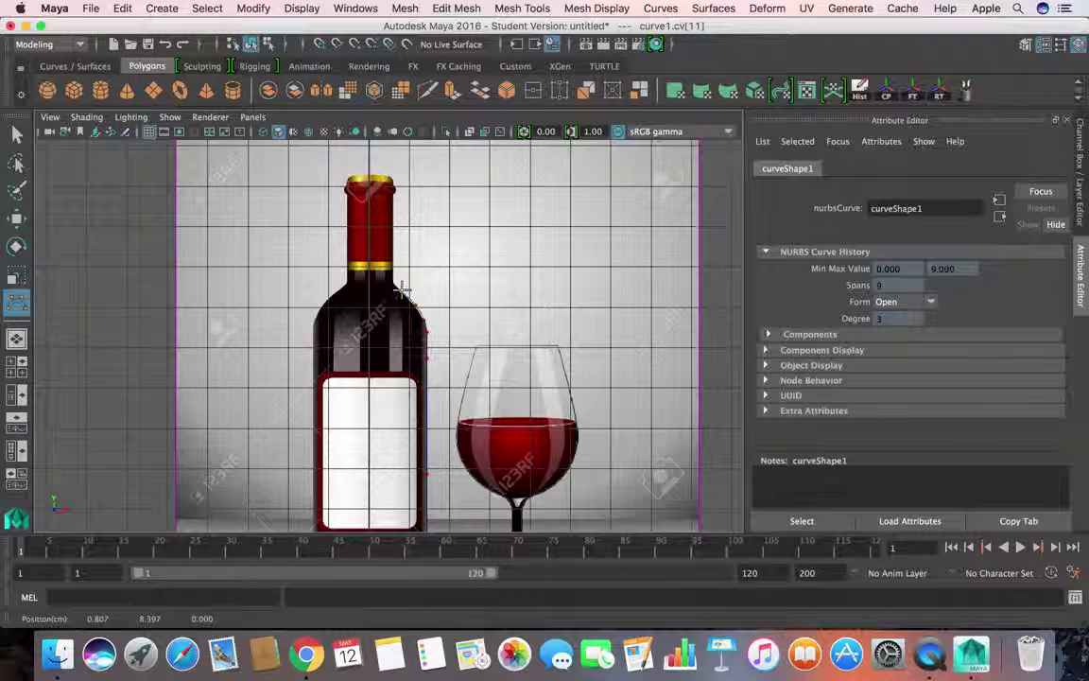
pyautogui.click(399, 284)
pyautogui.click(395, 275)
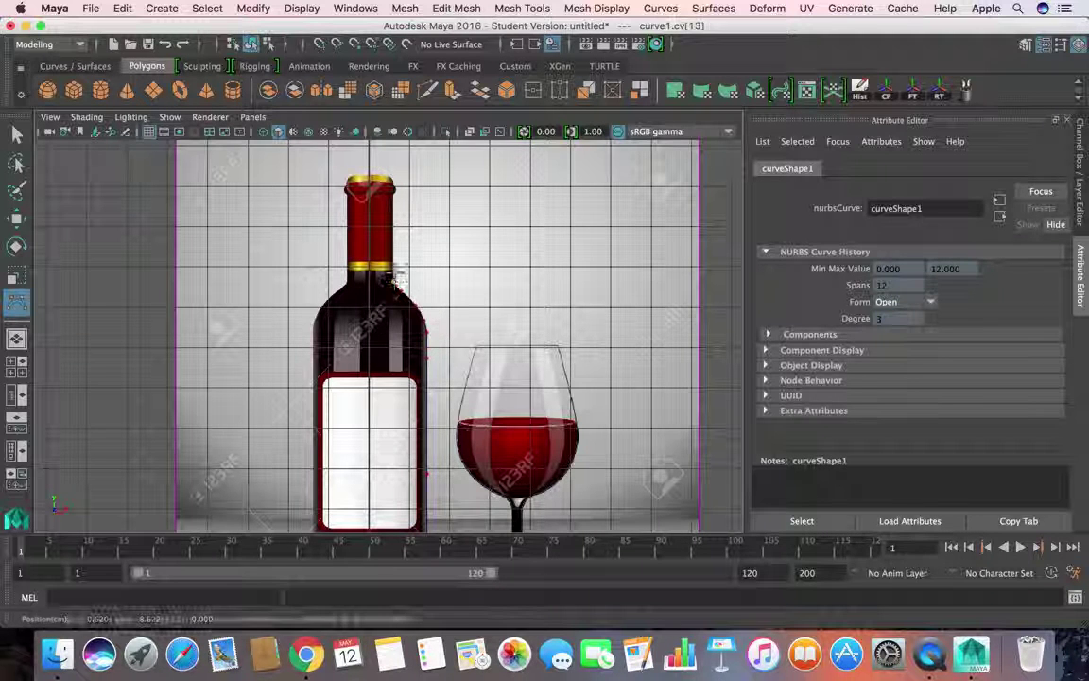
pyautogui.click(393, 273)
# Continue the CV curve up the right side of the bottle's neck to just below the lip ring
pyautogui.keyDown('alt'); pyautogui.moveTo(390, 245); pyautogui.dragTo(392, 312, button='middle'); pyautogui.keyUp('alt')
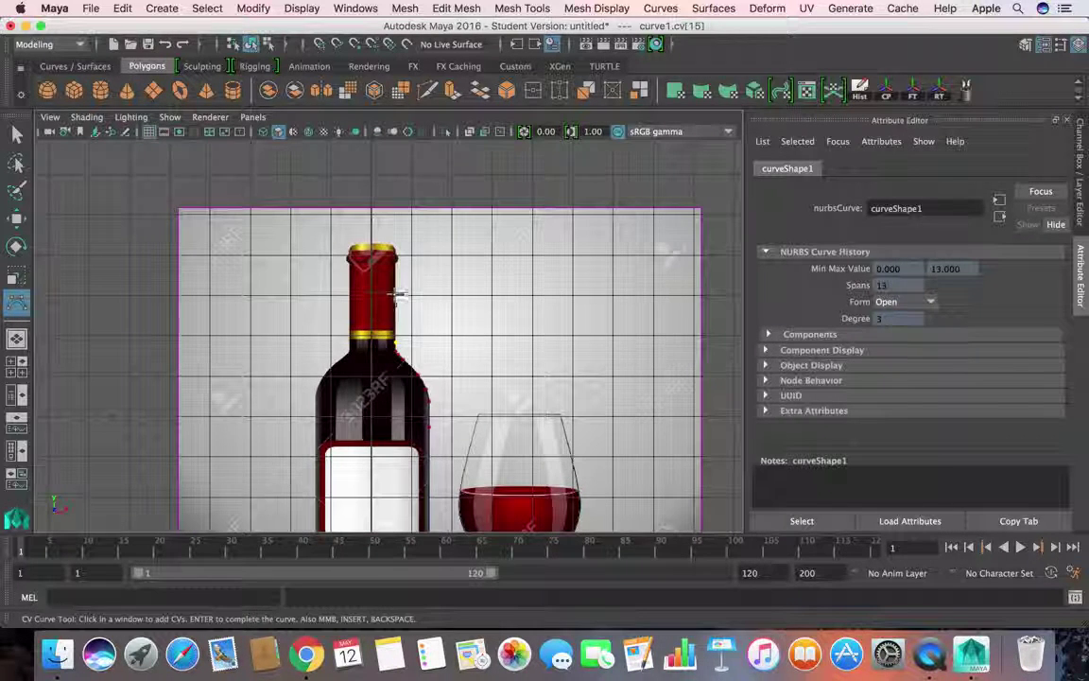
pyautogui.click(399, 282)
pyautogui.click(395, 272)
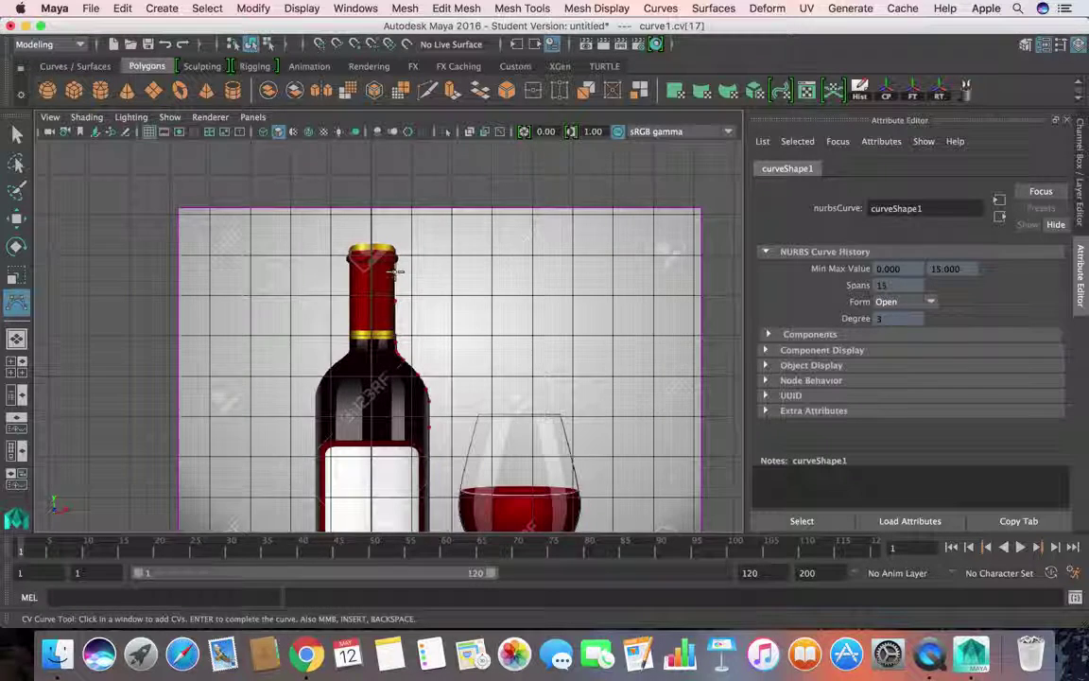
pyautogui.keyDown('alt'); pyautogui.moveTo(358, 247); pyautogui.dragTo(360, 296, button='middle'); pyautogui.keyUp('alt')
pyautogui.scroll(-3, 378, 307)
pyautogui.scroll(8, 383, 310)
pyautogui.scroll(5, 383, 310)
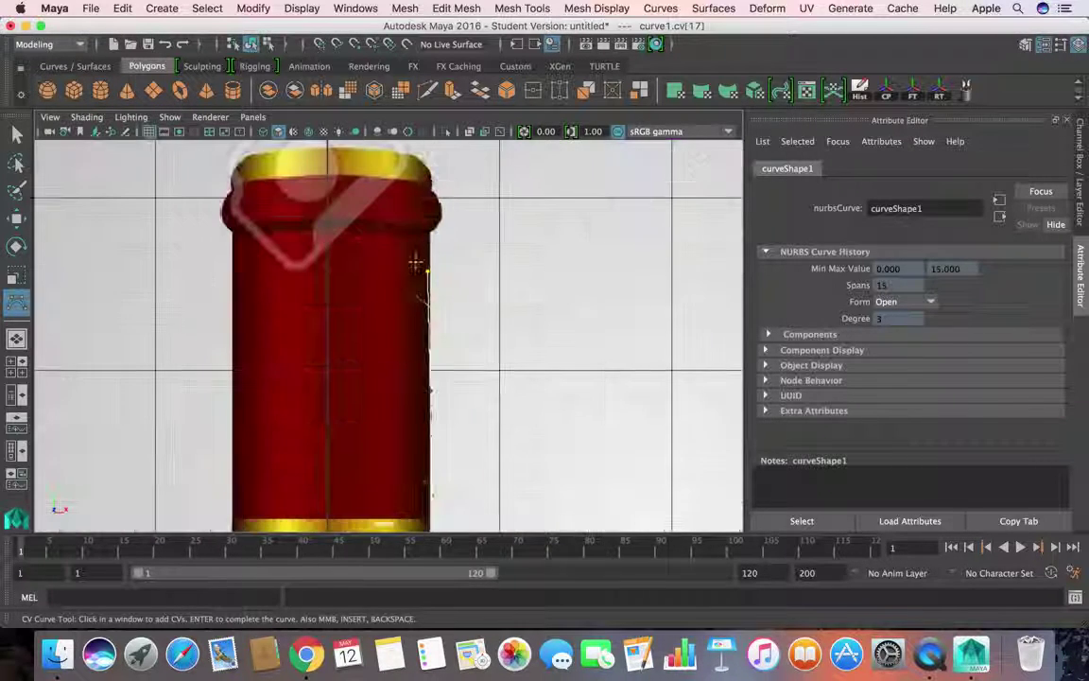
pyautogui.click(427, 232)
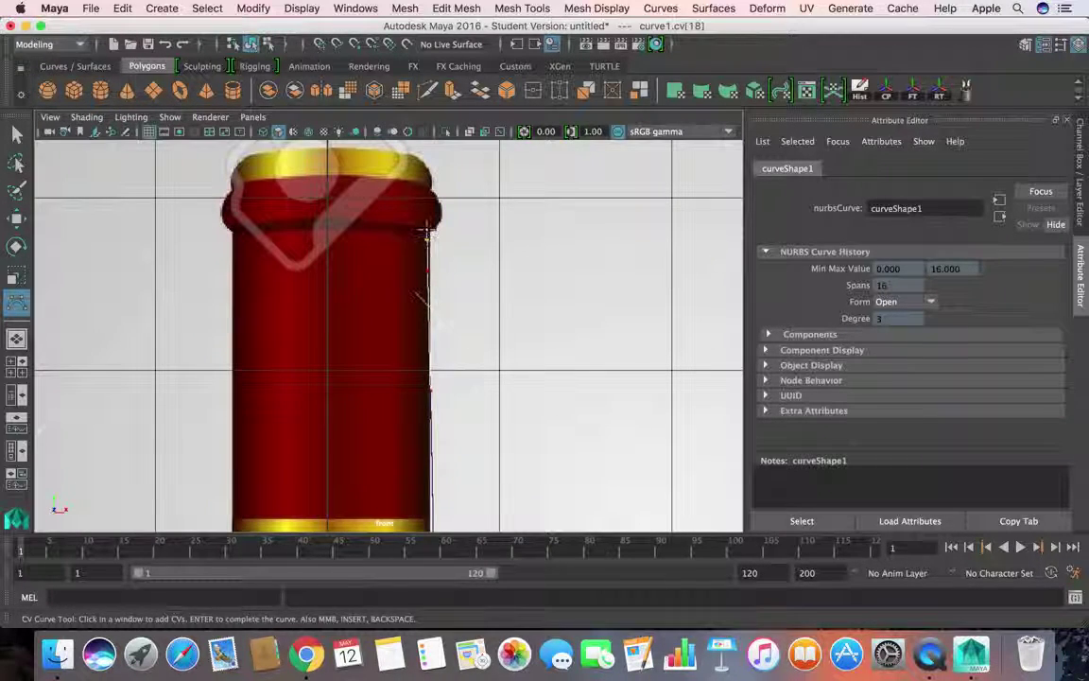
# Trace the bulging lip ring on the neck's right side with closely spaced curve points, up to the base of the gold cap band
pyautogui.click(430, 232)
pyautogui.click(436, 229)
pyautogui.click(443, 222)
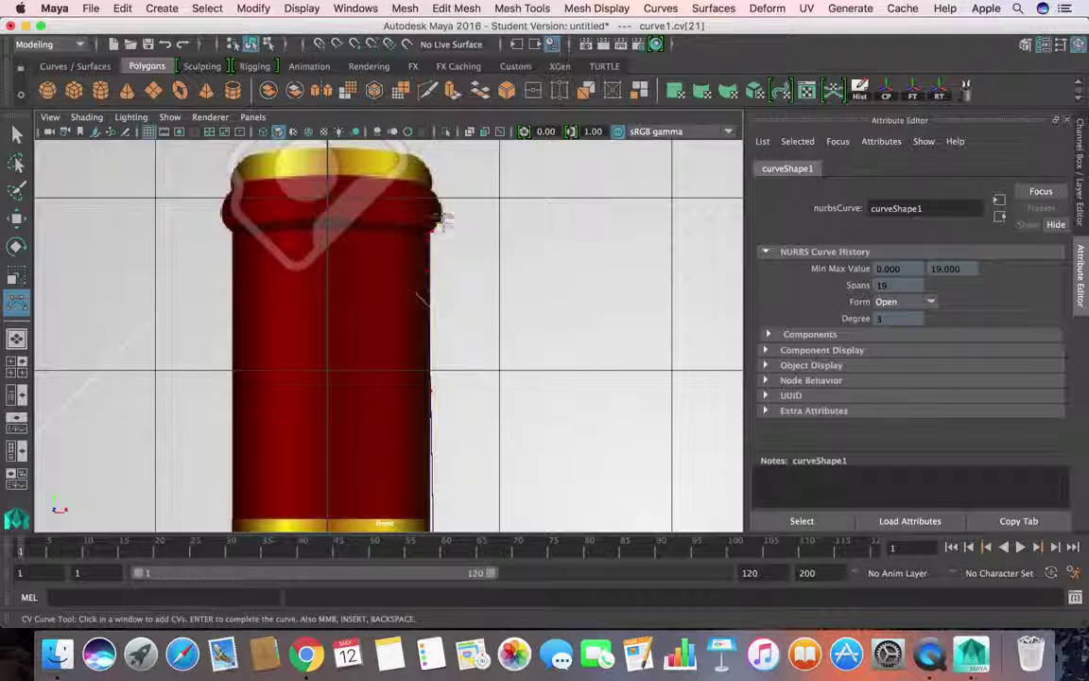
pyautogui.click(437, 197)
pyautogui.click(430, 188)
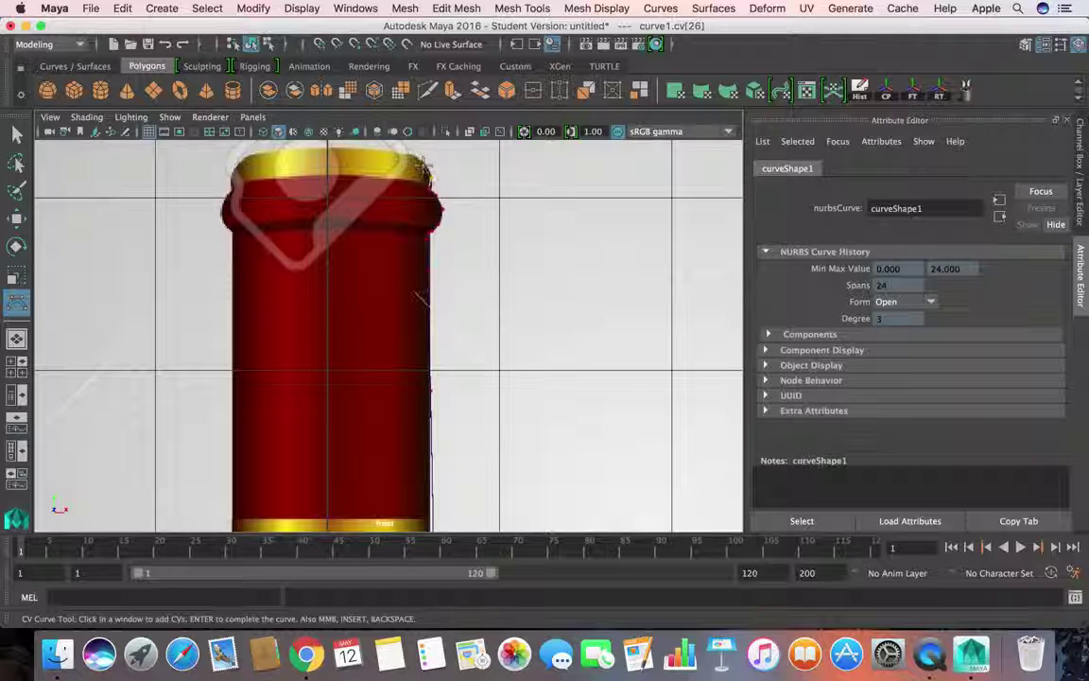
# Trace the rounded upper edge of the cap in to the bottle's centre axis and finish the CV curve
pyautogui.click(416, 157)
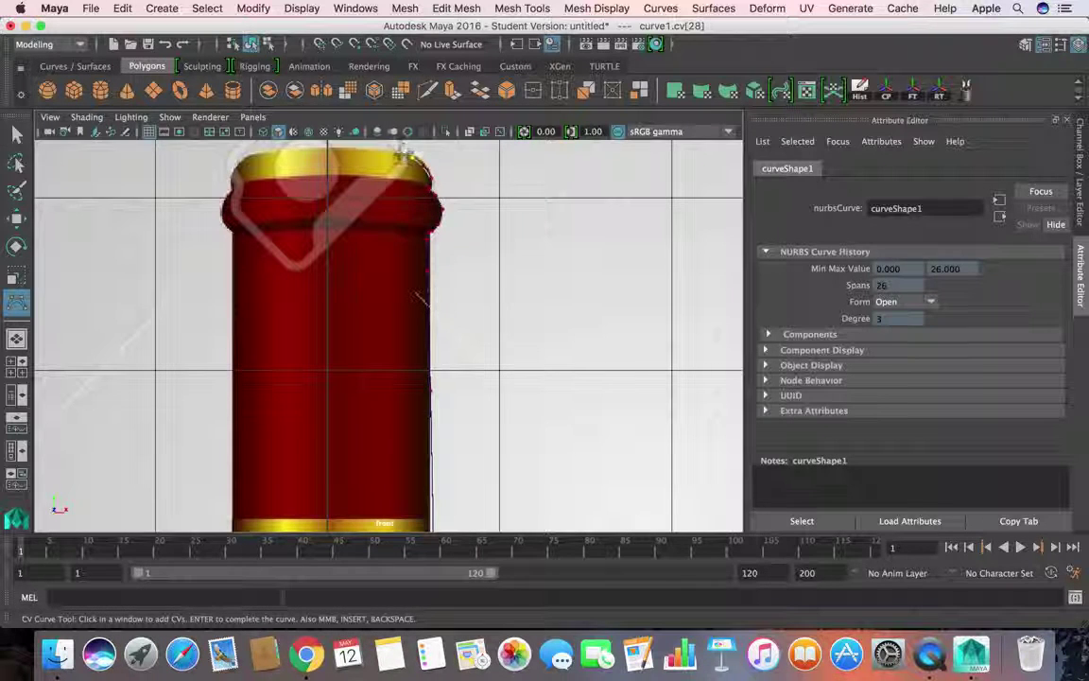
pyautogui.click(398, 153)
pyautogui.click(364, 150)
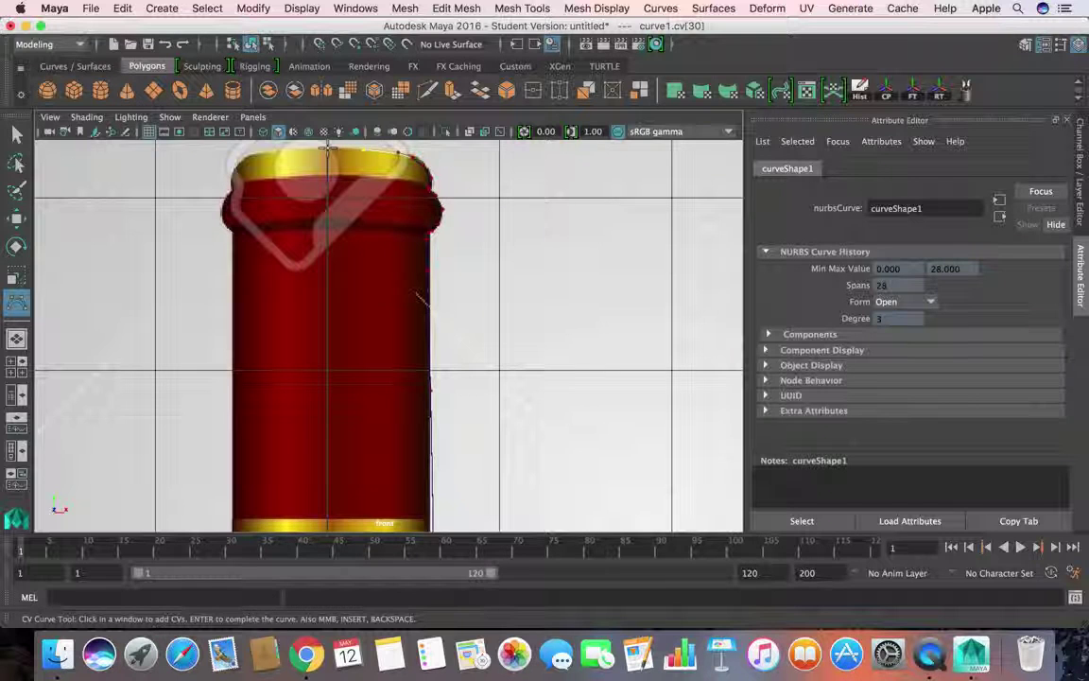
pyautogui.click(326, 147)
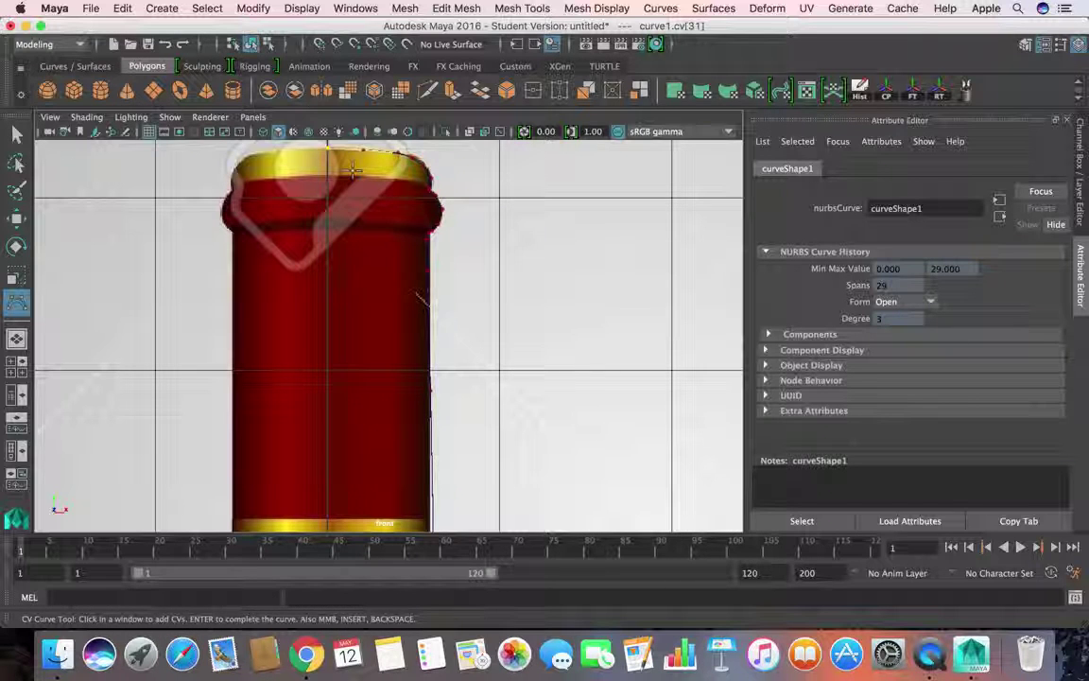
pyautogui.press('Return')
pyautogui.press('w')
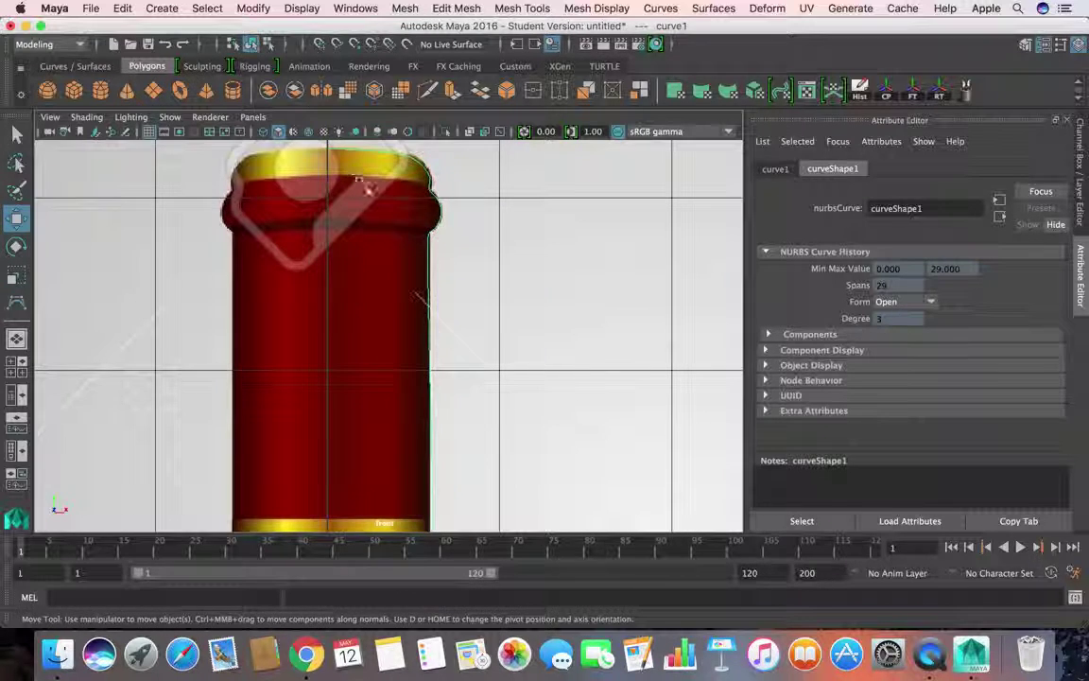
# Revolve the profile curve 360 degrees about the Y axis into a NURBS bottle surface with 8 segments, working in the perspective view
pyautogui.scroll(5, 406, 314)
pyautogui.scroll(-15, 406, 318)
pyautogui.scroll(-3, 406, 315)
pyautogui.scroll(3, 404, 312)
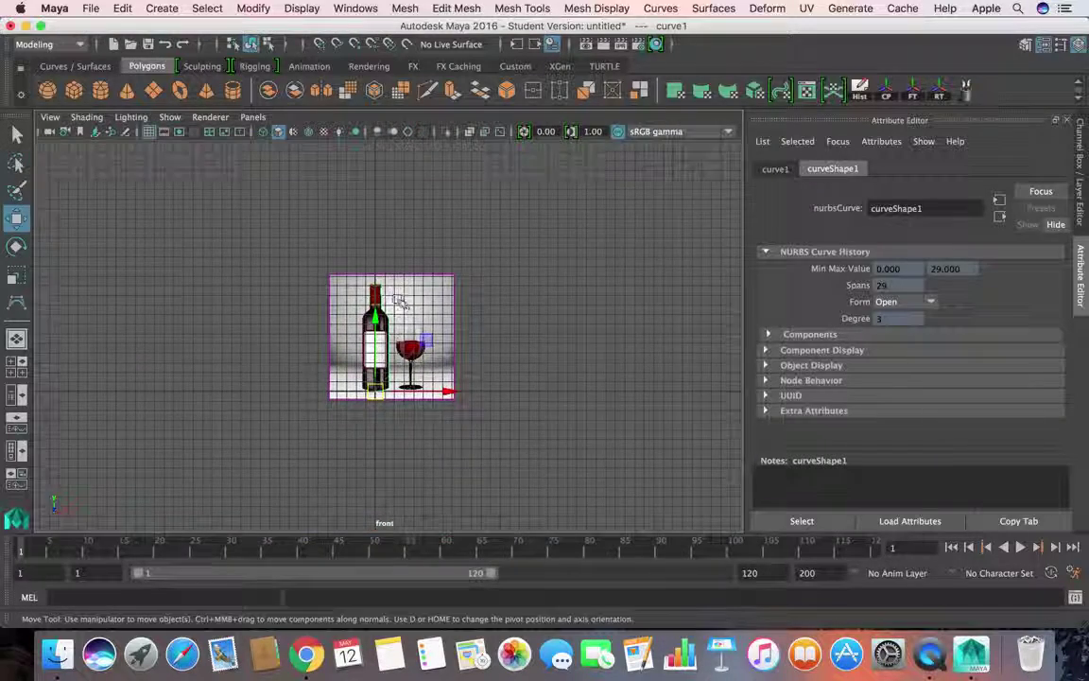
pyautogui.press('space')
pyautogui.moveTo(406, 308); pyautogui.dragTo(370, 188)
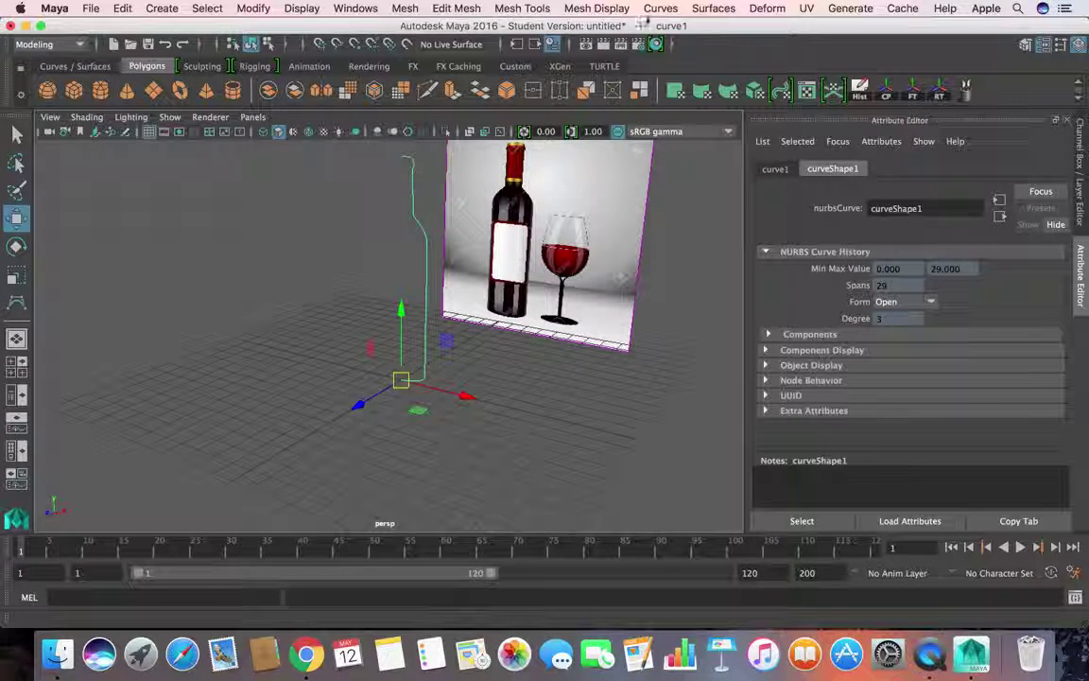
pyautogui.click(714, 8)
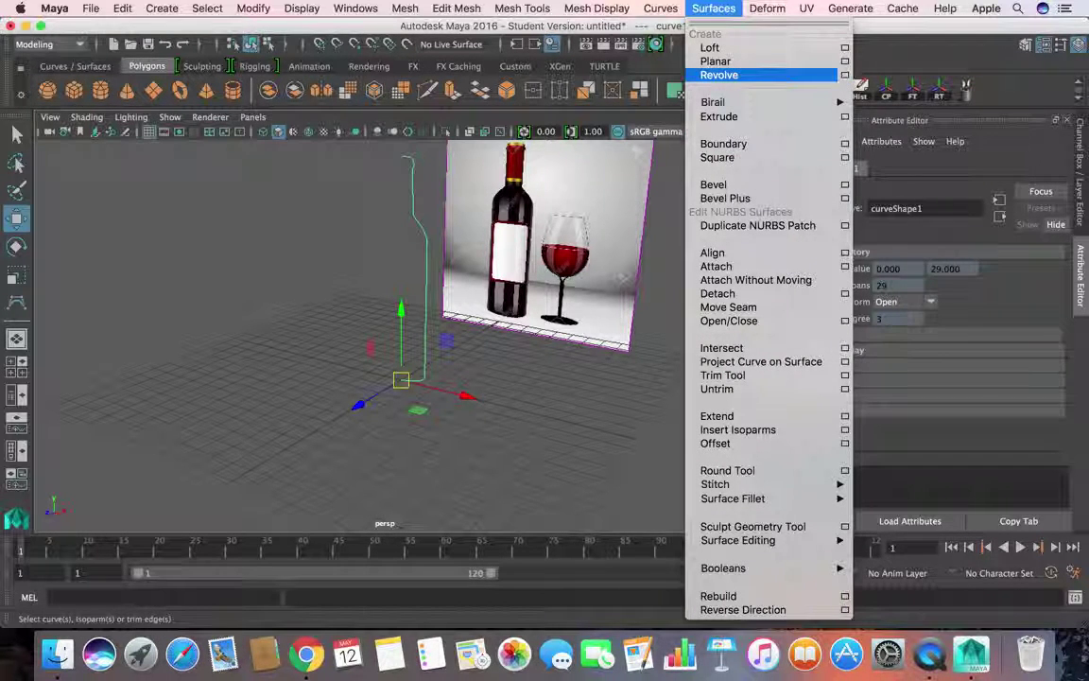
pyautogui.click(844, 75)
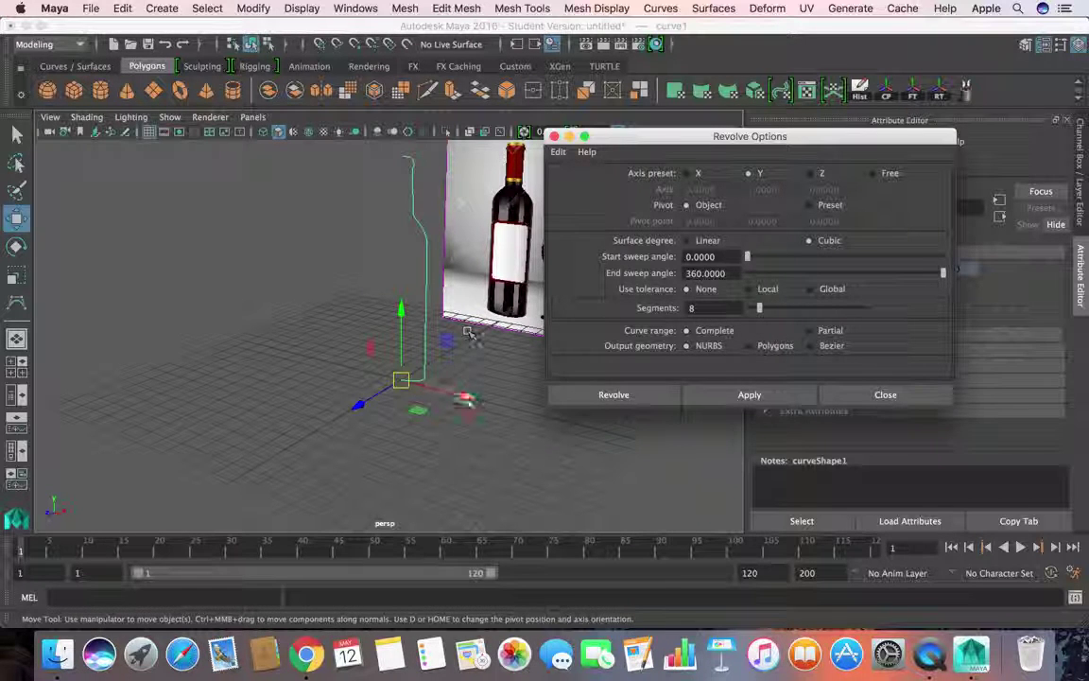
pyautogui.moveTo(438, 388)
pyautogui.keyDown('alt'); pyautogui.mouseDown()
pyautogui.moveTo(455, 388)
pyautogui.moveTo(425, 389)
pyautogui.moveTo(425, 372)
pyautogui.mouseUp(); pyautogui.keyUp('alt')
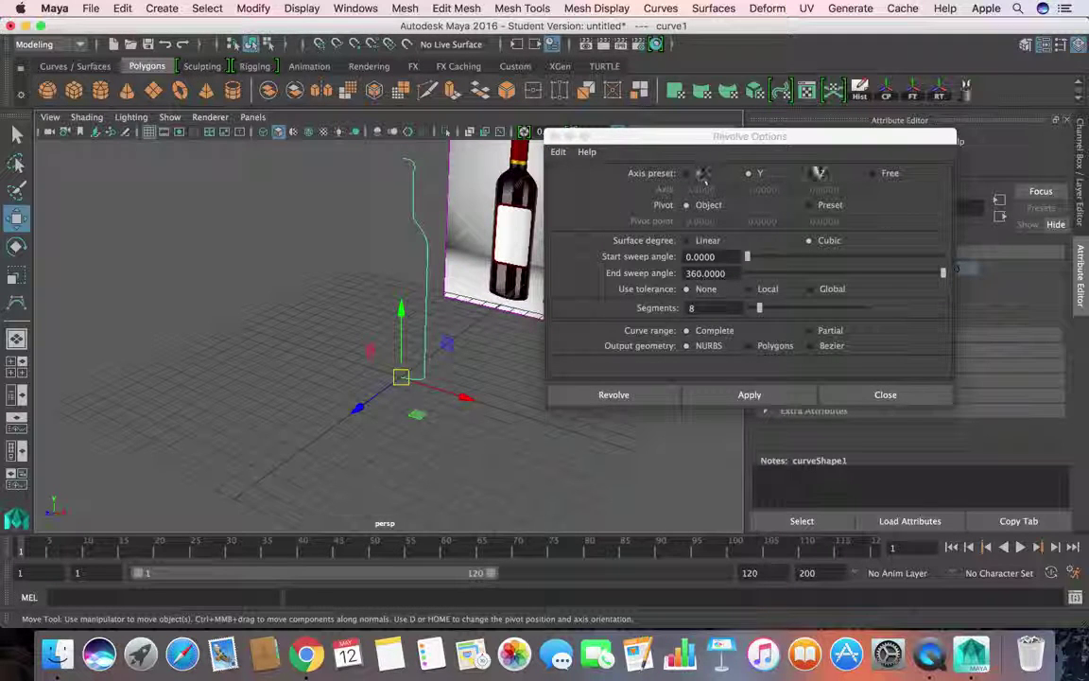
pyautogui.click(626, 398)
# Examine the revolved bottle's shape from several angles against the reference image
pyautogui.keyDown('alt'); pyautogui.moveTo(517, 451); pyautogui.dragTo(518, 369); pyautogui.keyUp('alt')
pyautogui.click(564, 446)
pyautogui.scroll(3, 526, 398)
pyautogui.keyDown('alt'); pyautogui.moveTo(518, 370); pyautogui.dragTo(466, 395, button='middle'); pyautogui.keyUp('alt')
pyautogui.scroll(-3, 523, 385)
pyautogui.scroll(3, 466, 396)
pyautogui.moveTo(416, 395)
pyautogui.keyDown('alt'); pyautogui.mouseDown()
pyautogui.moveTo(337, 383)
pyautogui.moveTo(407, 391)
pyautogui.mouseUp(); pyautogui.keyUp('alt')
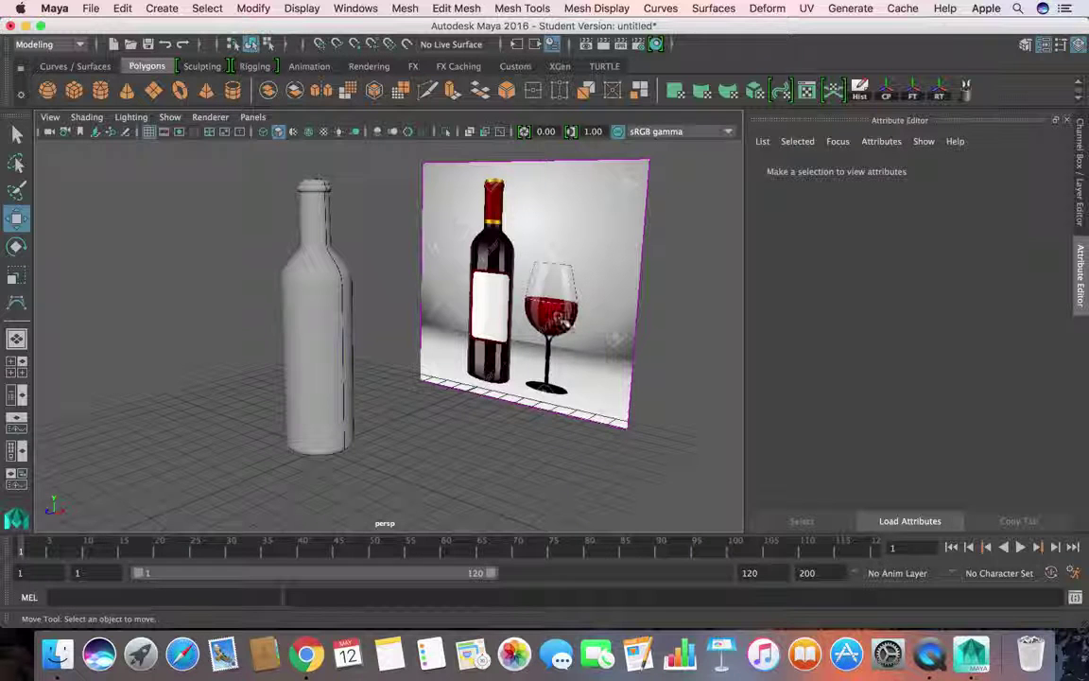
pyautogui.keyDown('alt'); pyautogui.moveTo(494, 326); pyautogui.dragTo(518, 351); pyautogui.keyUp('alt')
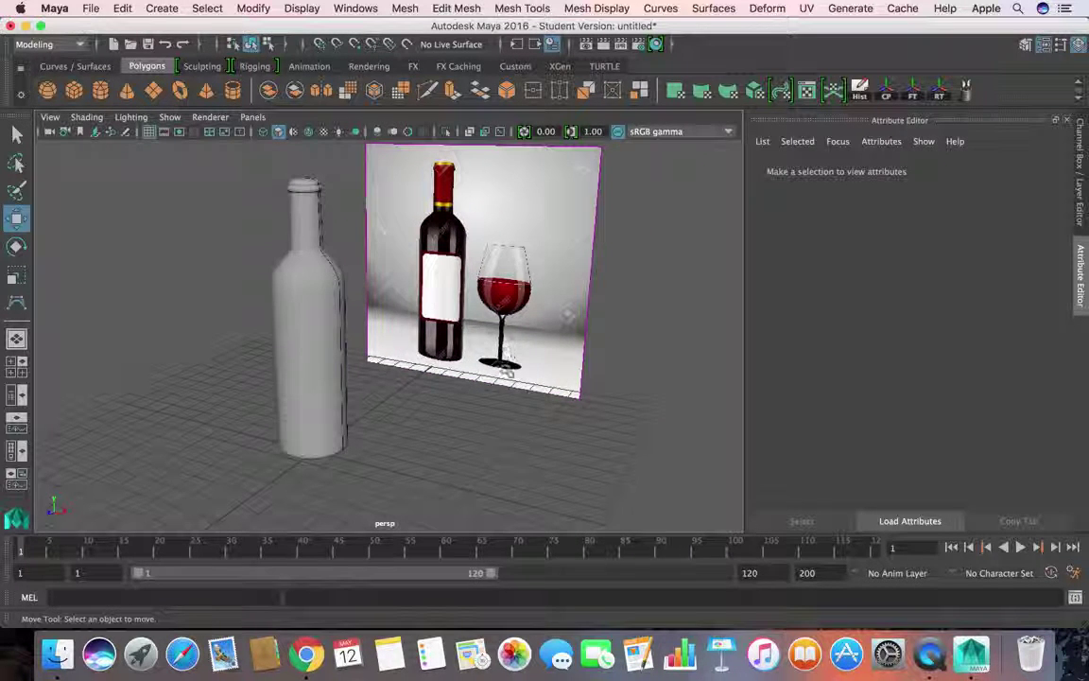
pyautogui.keyDown('alt'); pyautogui.moveTo(466, 363); pyautogui.dragTo(403, 352); pyautogui.keyUp('alt')
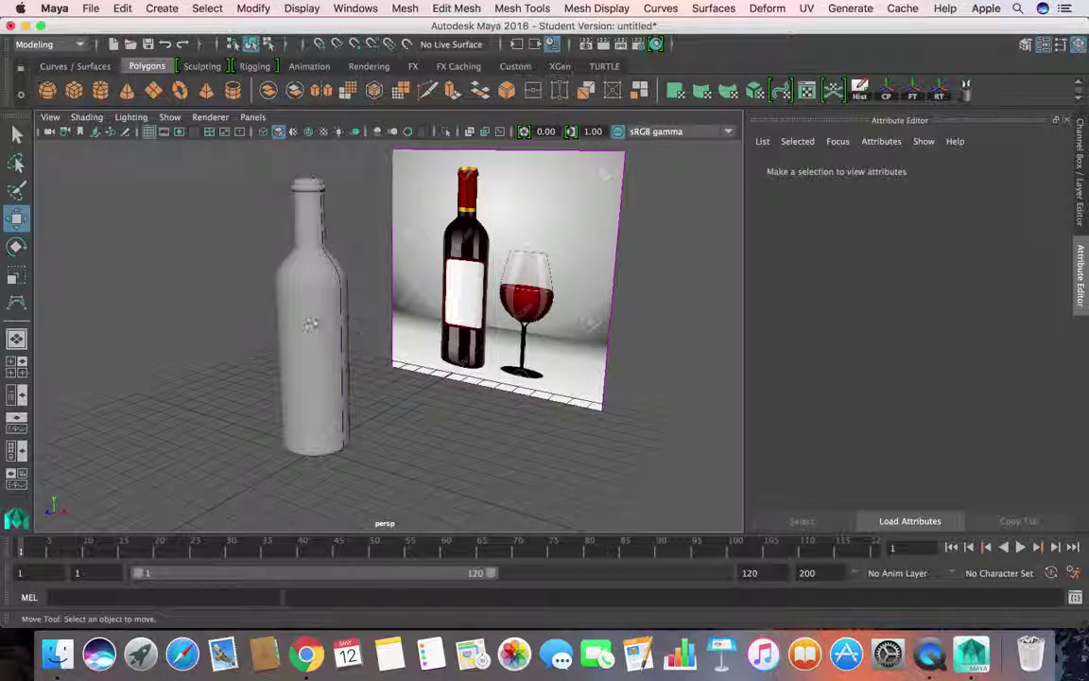
# Move the revolved bottle surface along the negative X axis, away from its profile curve
pyautogui.click(310, 324)
pyautogui.keyDown('alt'); pyautogui.moveTo(310, 324); pyautogui.dragTo(362, 413); pyautogui.keyUp('alt')
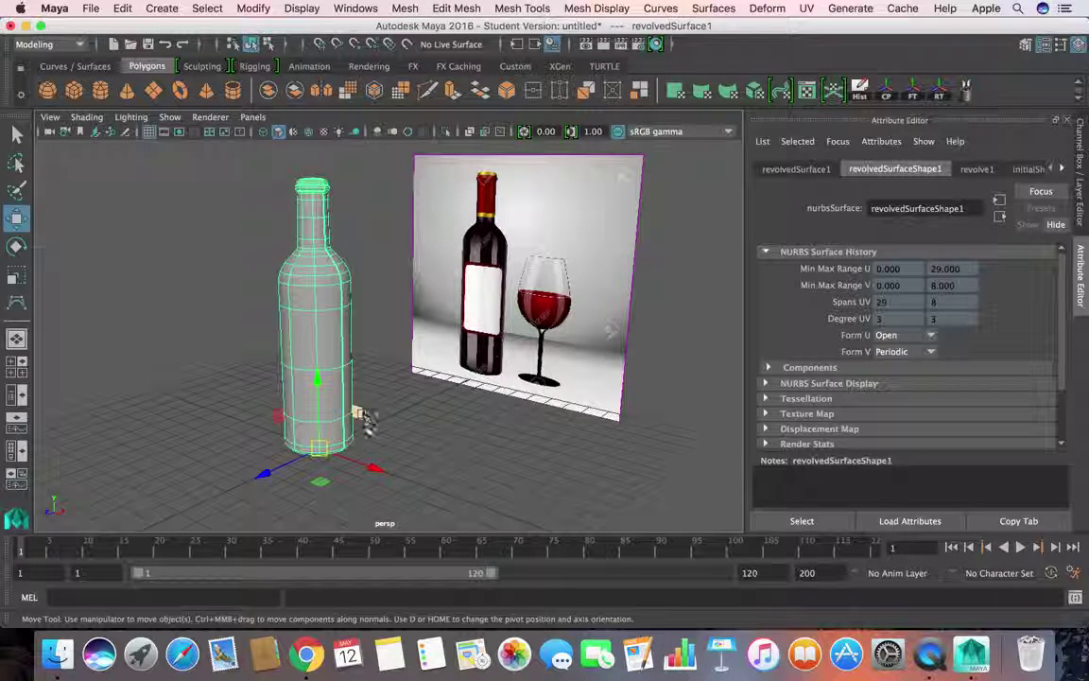
pyautogui.click(377, 382)
pyautogui.click(308, 333)
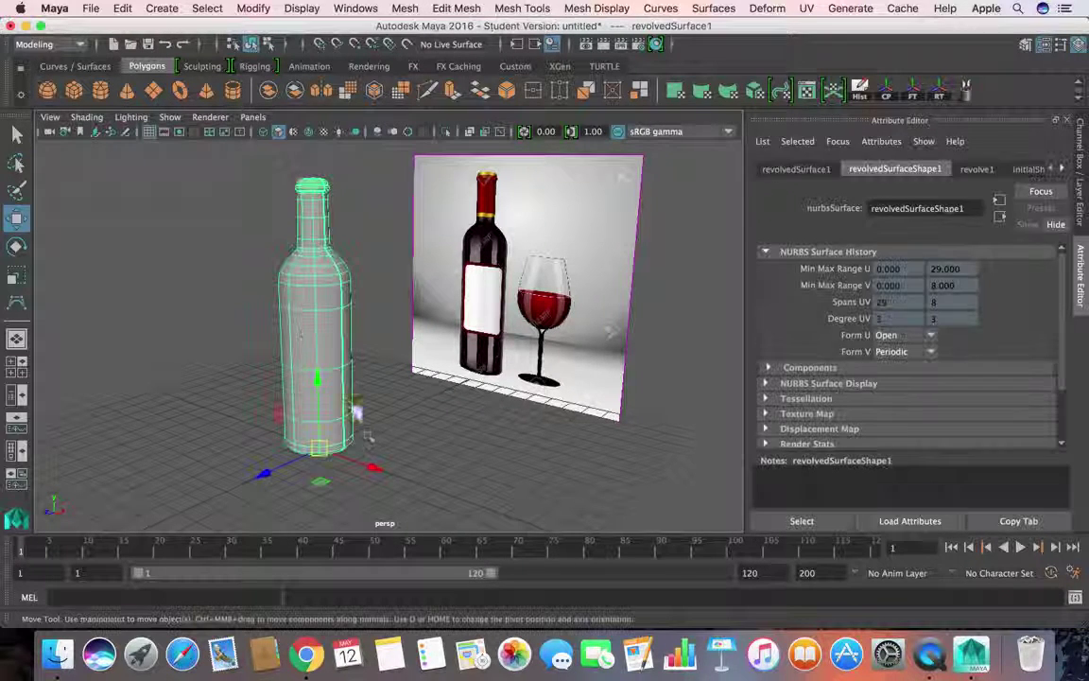
pyautogui.moveTo(375, 467); pyautogui.dragTo(248, 422)
pyautogui.click(345, 352)
pyautogui.keyDown('alt'); pyautogui.moveTo(386, 442); pyautogui.dragTo(454, 430); pyautogui.keyUp('alt')
# In the front view, shift the reference image plane in X to about -1.94 cm so the wine glass is centred on the vertical axis
pyautogui.press('space')
pyautogui.scroll(-5, 456, 430)
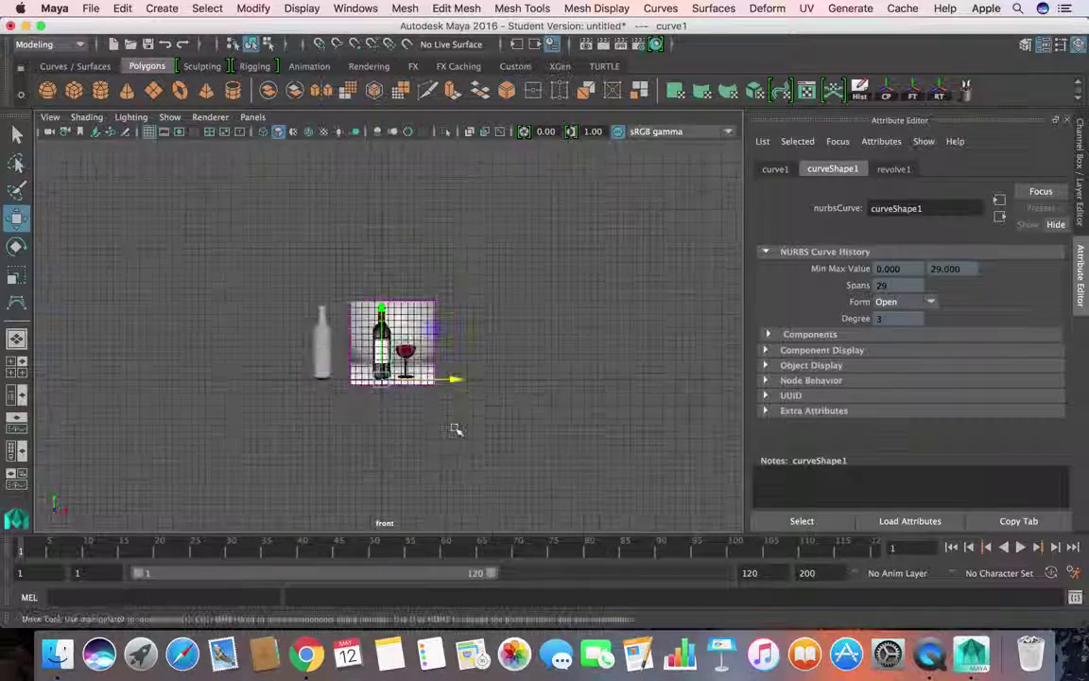
pyautogui.scroll(9, 456, 431)
pyautogui.keyDown('alt'); pyautogui.moveTo(588, 508); pyautogui.dragTo(582, 476, button='middle'); pyautogui.keyUp('alt')
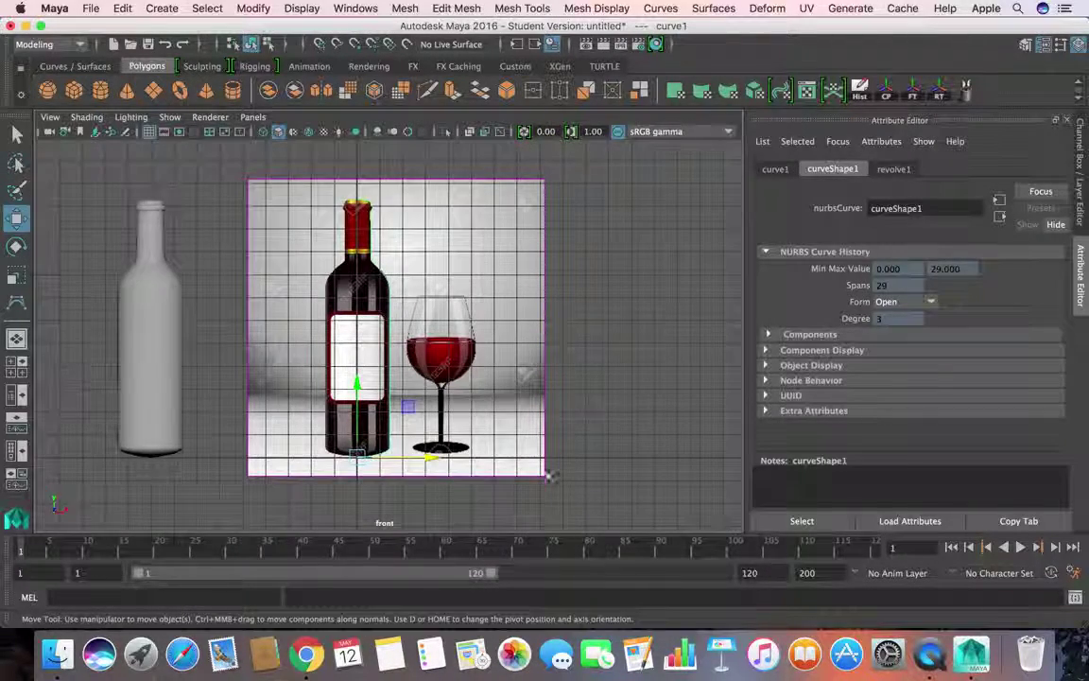
pyautogui.click(497, 415)
pyautogui.moveTo(480, 336); pyautogui.dragTo(396, 333)
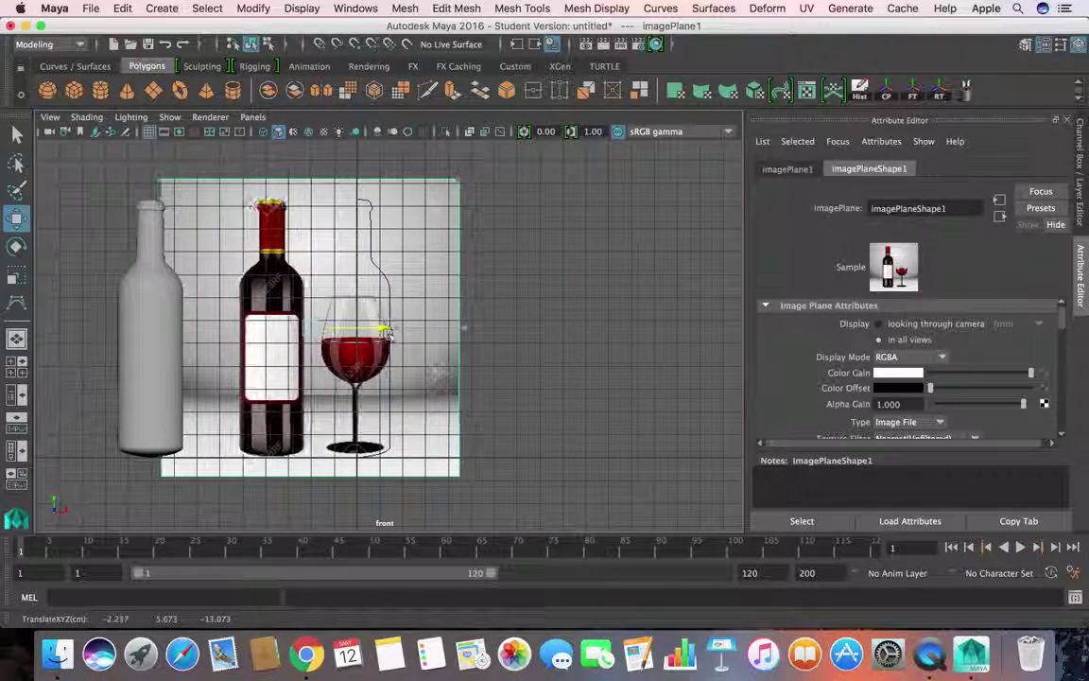
pyautogui.moveTo(384, 333); pyautogui.dragTo(390, 331)
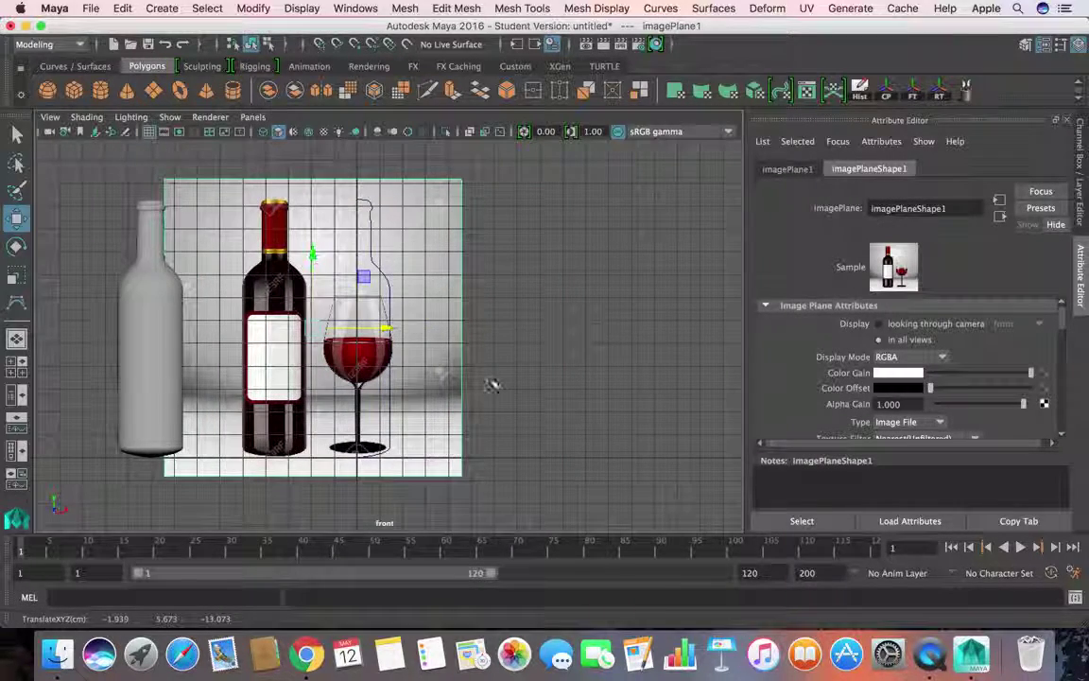
pyautogui.scroll(-4, 494, 383)
pyautogui.scroll(10, 499, 377)
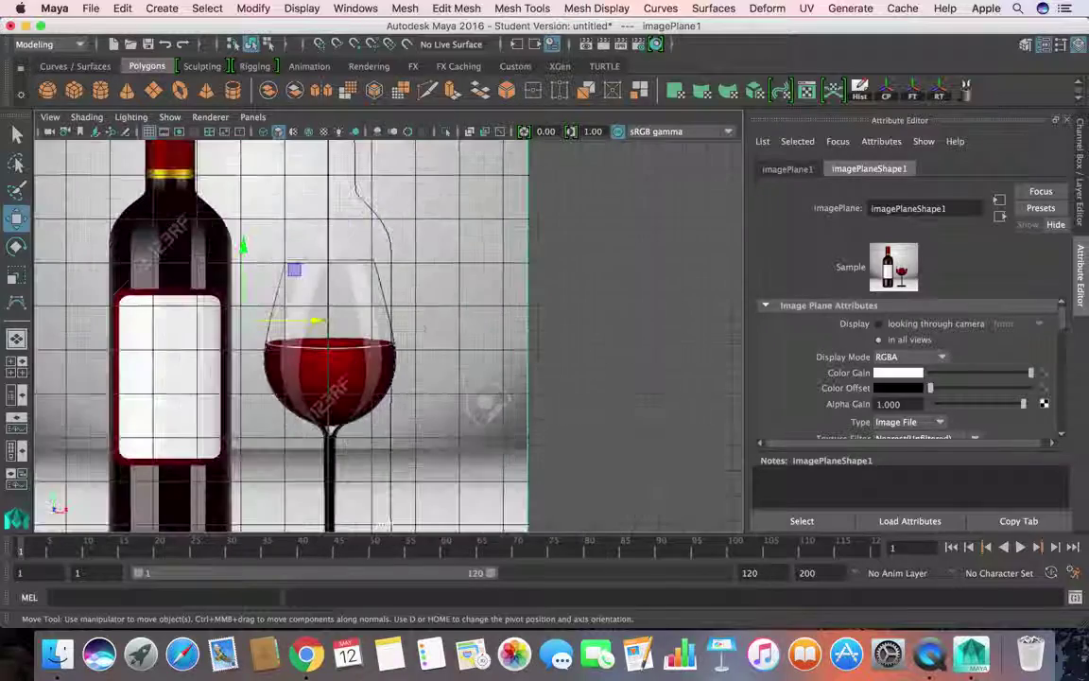
# Try moving the profile curve's shoulder control vertices outward about 0.41 cm in X, undo the move, and return the curve to object mode
pyautogui.click(396, 276)
pyautogui.scroll(3, 407, 322)
pyautogui.scroll(-10, 413, 355)
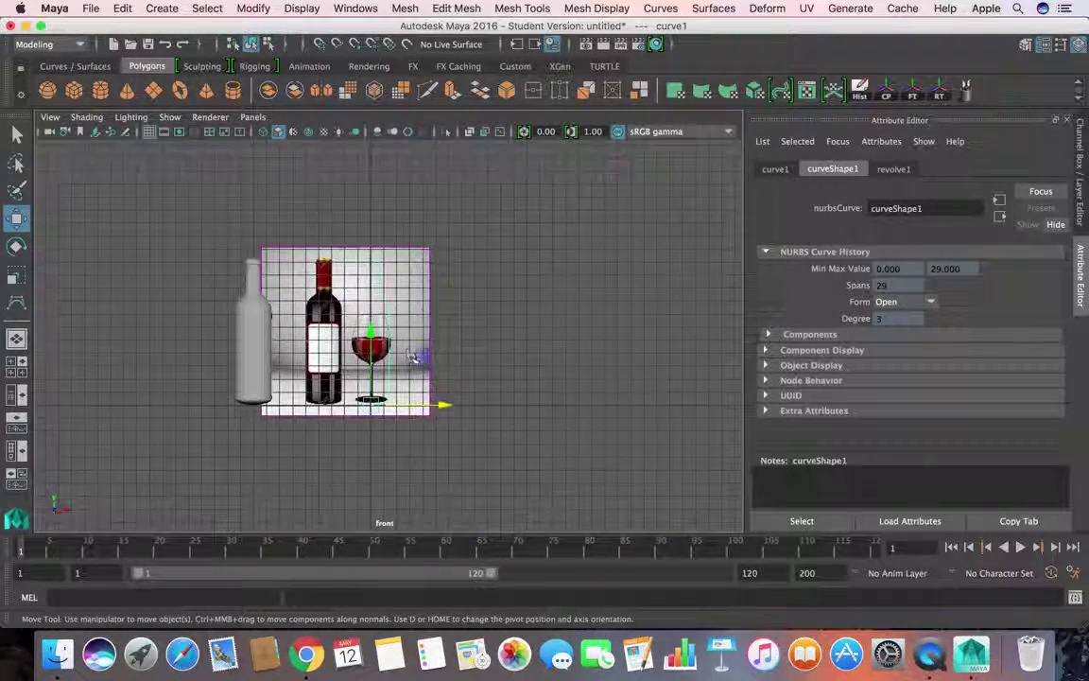
pyautogui.scroll(4, 421, 355)
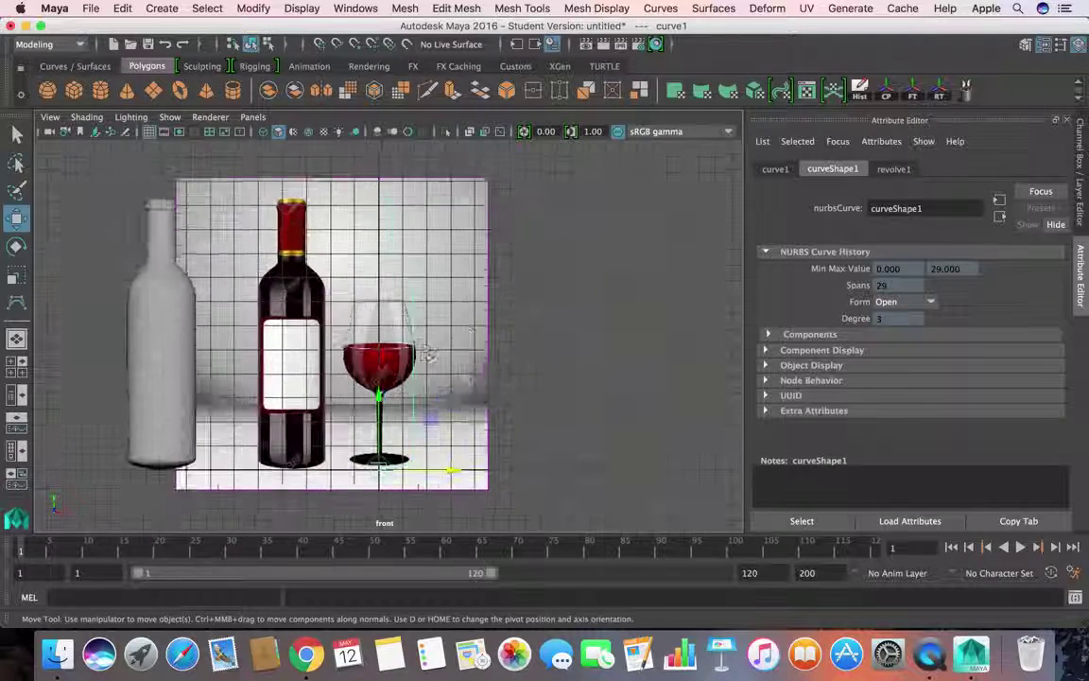
pyautogui.rightClick(412, 283)
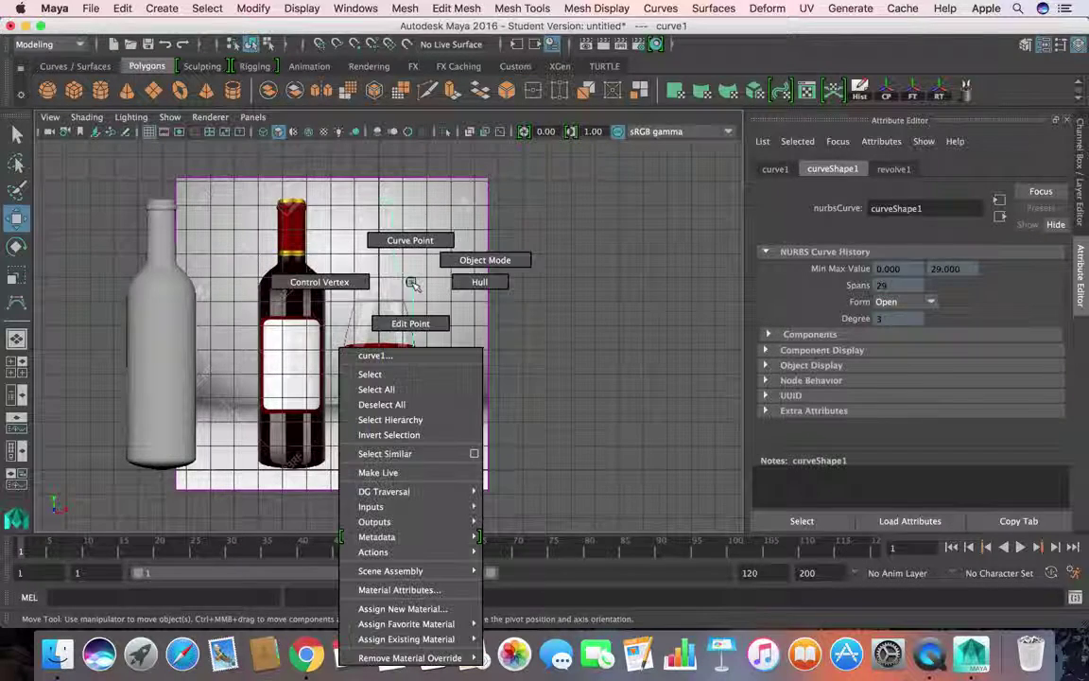
pyautogui.moveTo(361, 280); pyautogui.dragTo(358, 280, button='right')
pyautogui.moveTo(392, 273); pyautogui.dragTo(493, 295)
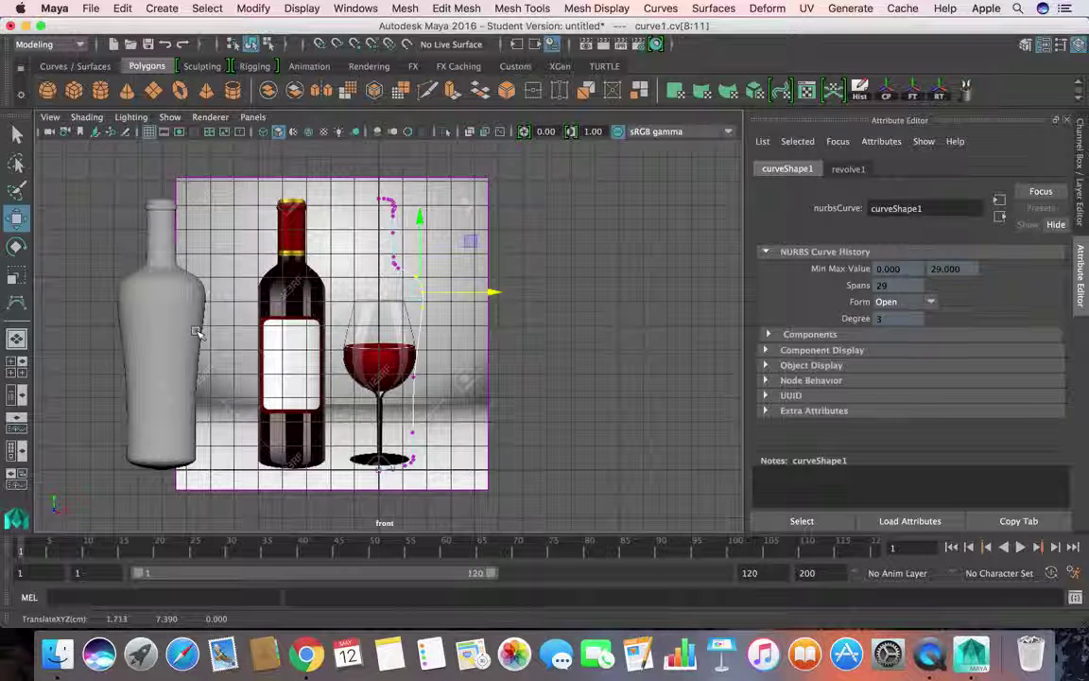
pyautogui.press('z')
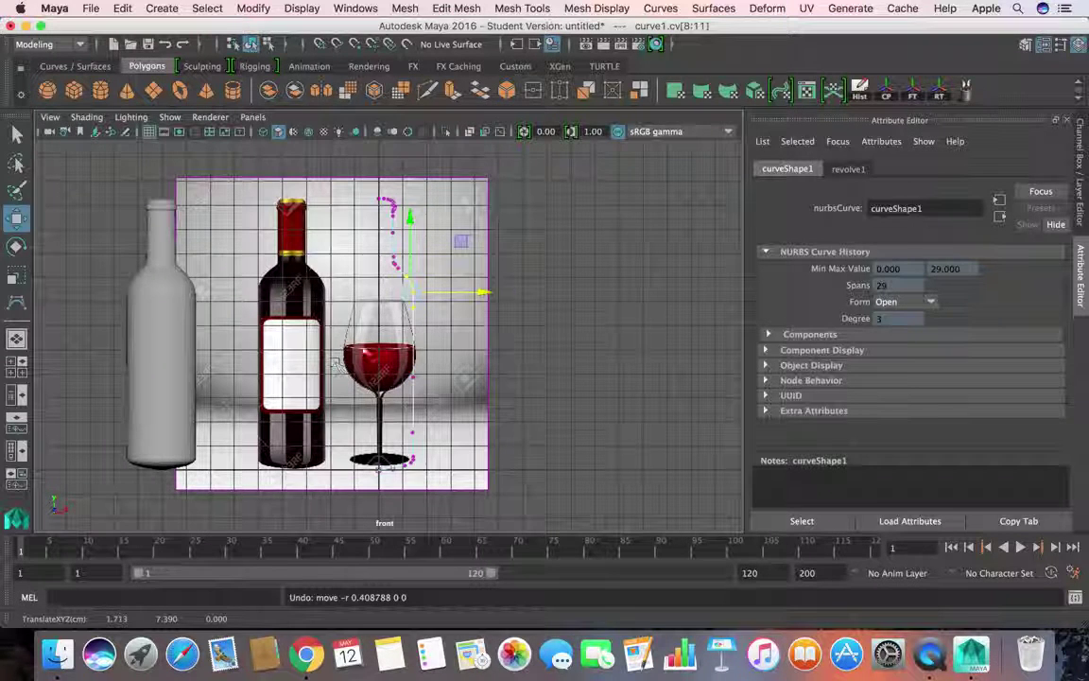
pyautogui.moveTo(413, 279); pyautogui.dragTo(473, 260, button='right')
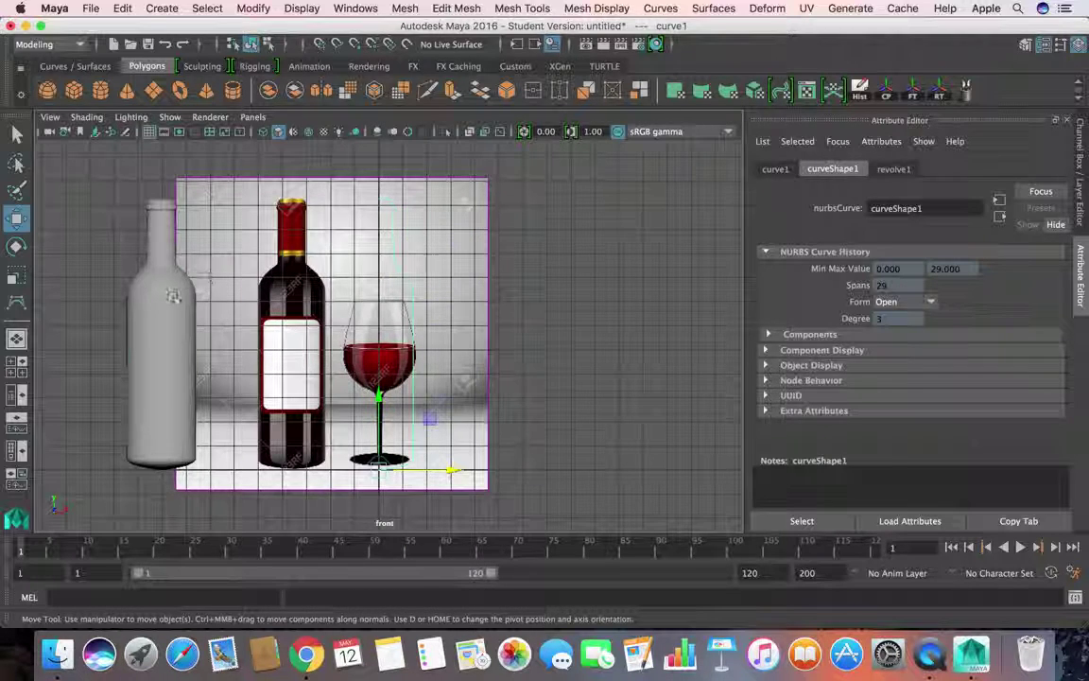
# Delete the revolved bottle surface's construction history and clear the selection
pyautogui.click(159, 267)
pyautogui.click(122, 8)
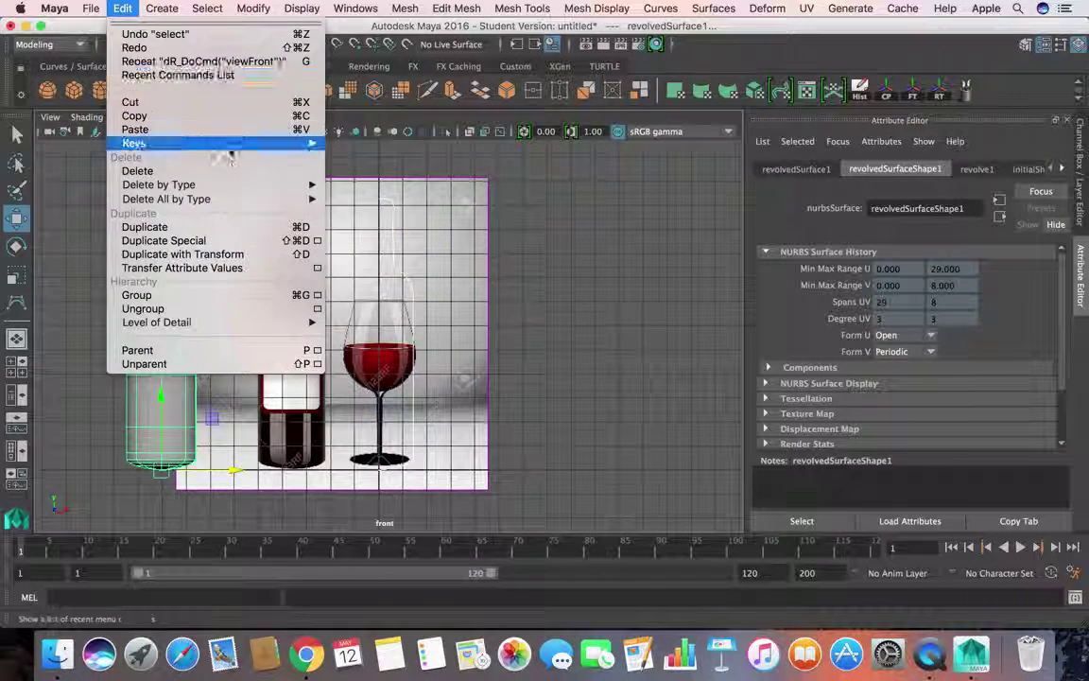
pyautogui.moveTo(210, 187)
pyautogui.click(326, 185)
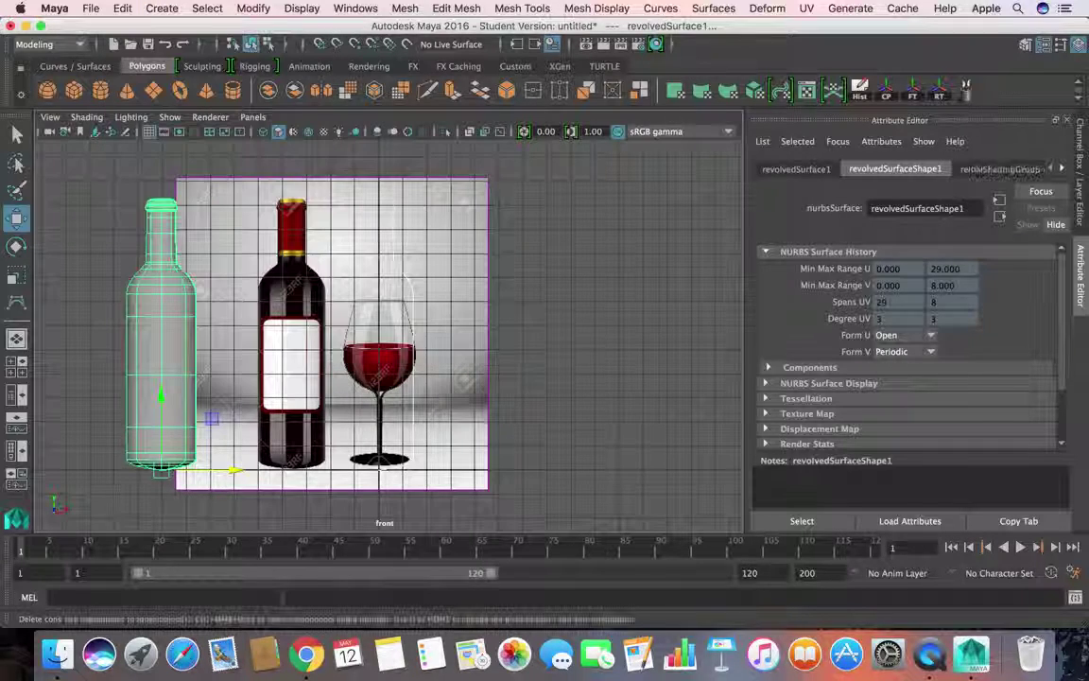
pyautogui.click(610, 325)
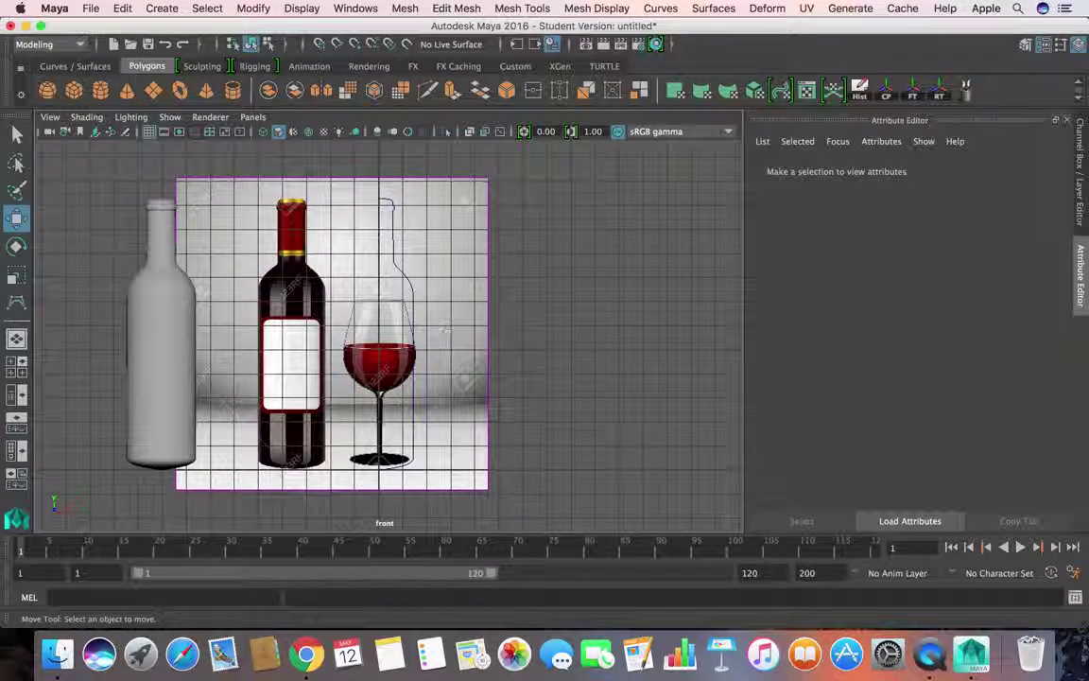
# Switch the profile curve to control vertex editing in the front view
pyautogui.click(409, 303)
pyautogui.moveTo(411, 285); pyautogui.dragTo(362, 287, button='right')
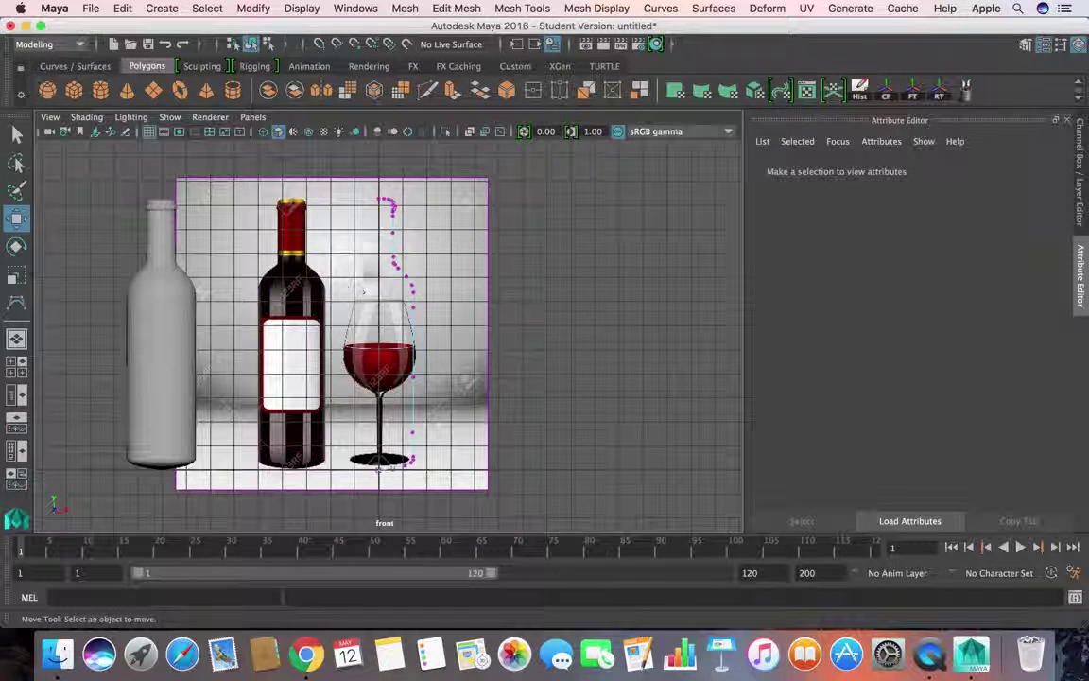
pyautogui.moveTo(399, 261); pyautogui.dragTo(442, 326)
pyautogui.moveTo(476, 287); pyautogui.dragTo(494, 295)
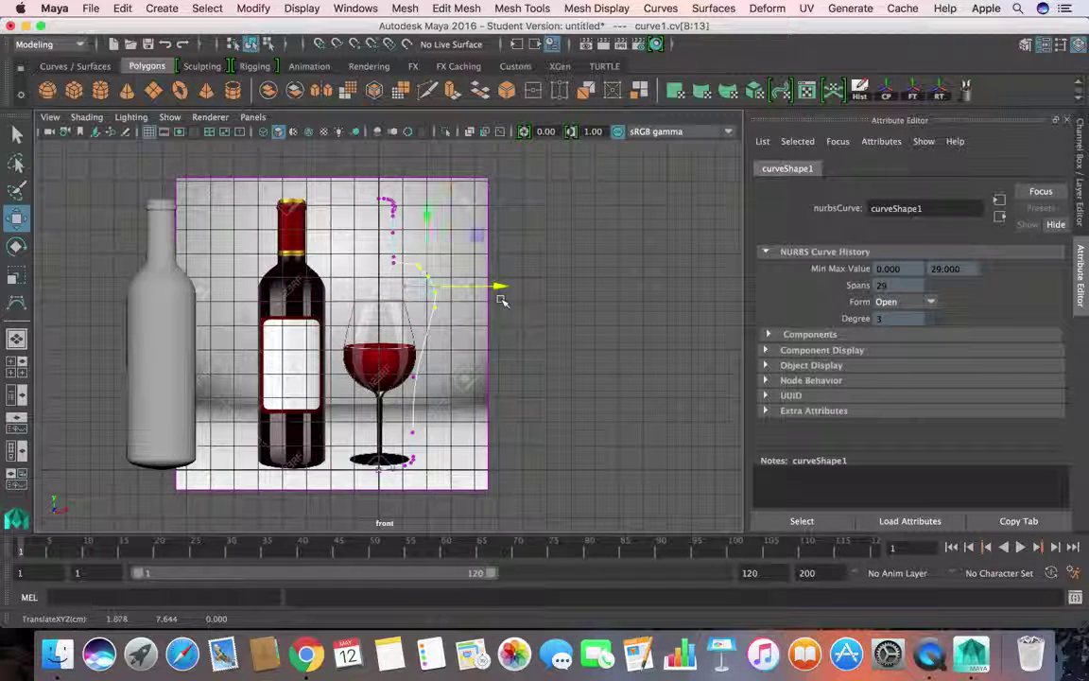
pyautogui.press('super+z')
# Flatten the curve's four lowest control vertices to one height and raise them to the glass foot's lower edge, at about Y 0.32 cm
pyautogui.scroll(-5, 352, 341)
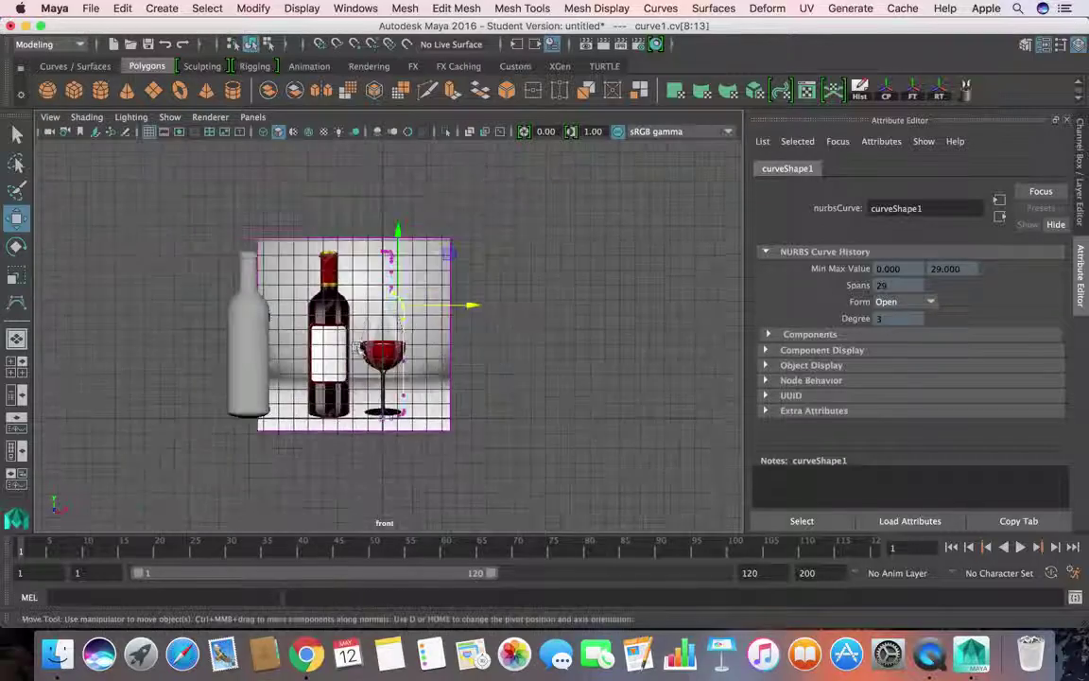
pyautogui.scroll(7, 357, 349)
pyautogui.scroll(2, 372, 365)
pyautogui.keyDown('alt'); pyautogui.moveTo(371, 367); pyautogui.dragTo(362, 342, button='middle'); pyautogui.keyUp('alt')
pyautogui.scroll(-6, 367, 341)
pyautogui.scroll(10, 380, 369)
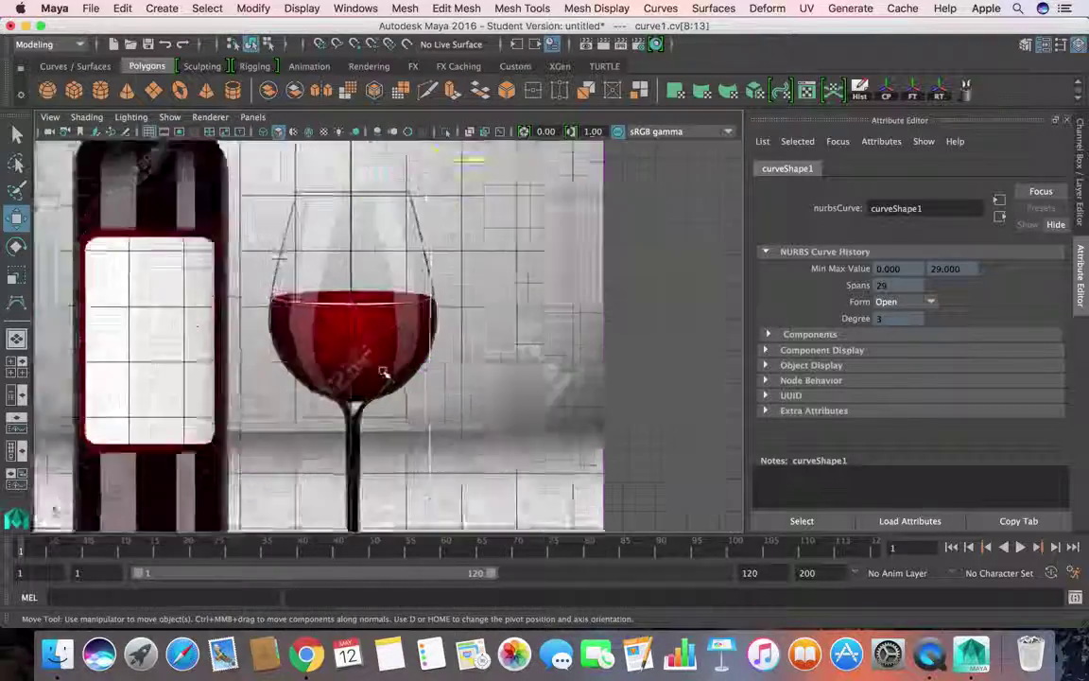
pyautogui.keyDown('alt'); pyautogui.moveTo(424, 497); pyautogui.dragTo(434, 260, button='middle'); pyautogui.keyUp('alt')
pyautogui.scroll(-6, 444, 312)
pyautogui.scroll(10, 462, 378)
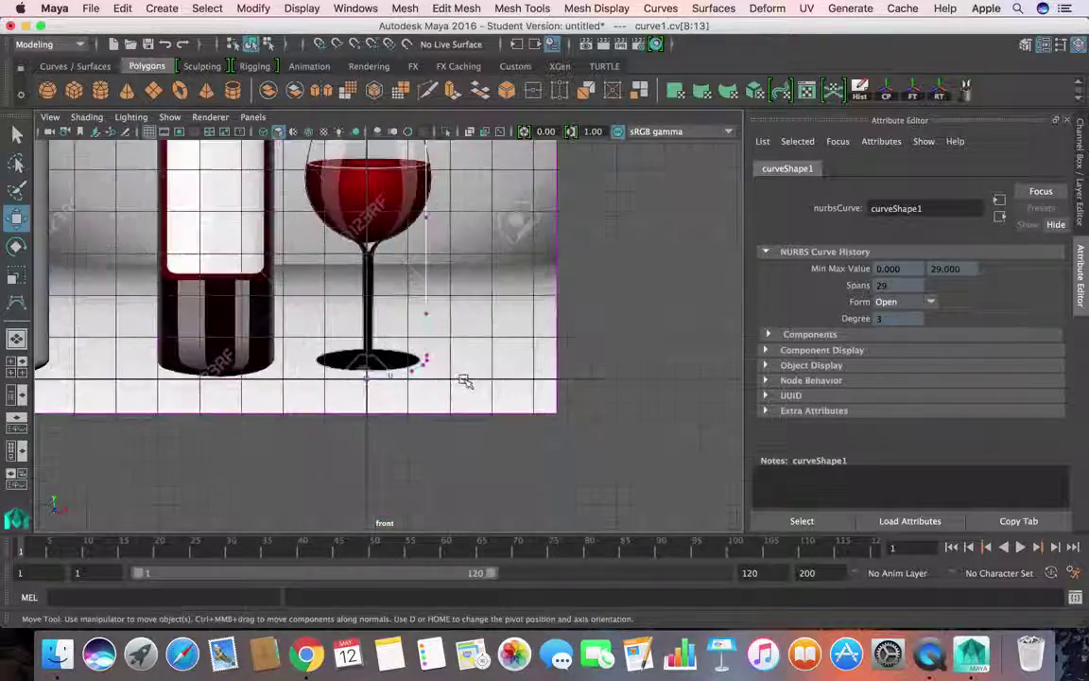
pyautogui.keyDown('alt'); pyautogui.moveTo(322, 489); pyautogui.dragTo(305, 445, button='middle'); pyautogui.keyUp('alt')
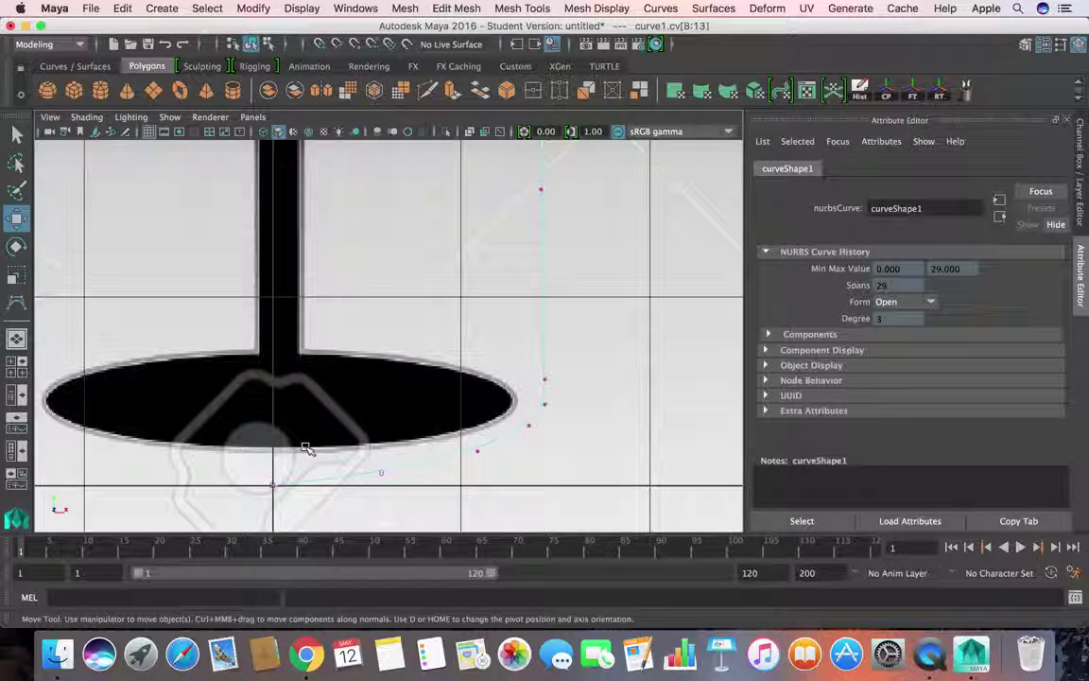
pyautogui.moveTo(241, 408); pyautogui.dragTo(473, 531)
pyautogui.moveTo(534, 498); pyautogui.dragTo(540, 503)
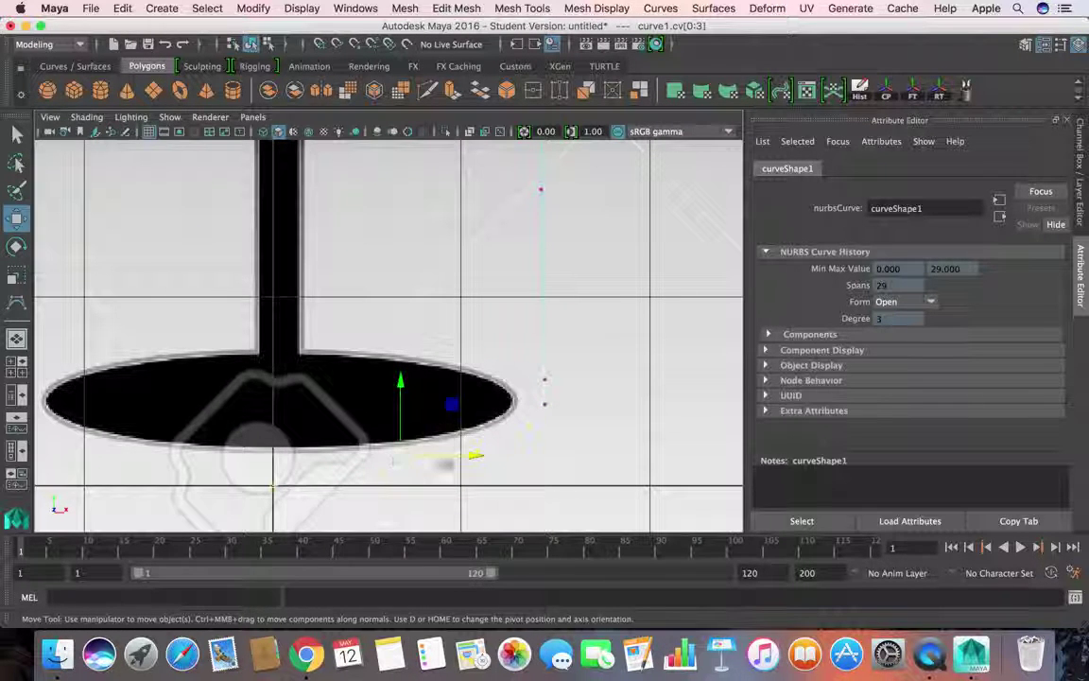
pyautogui.press('r')
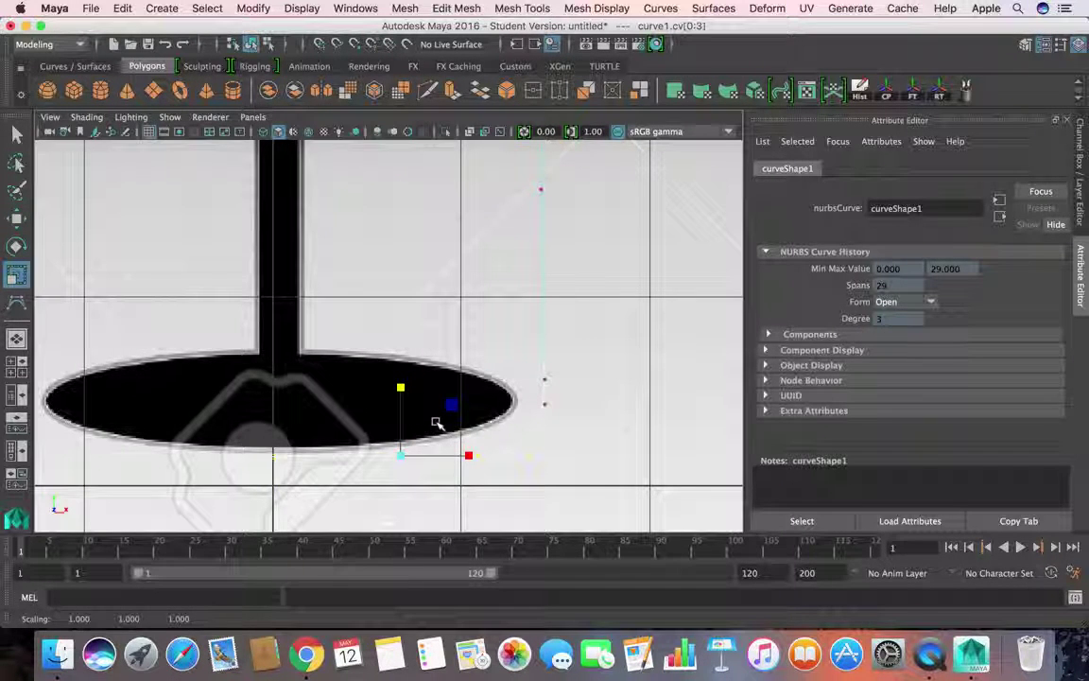
pyautogui.press('w')
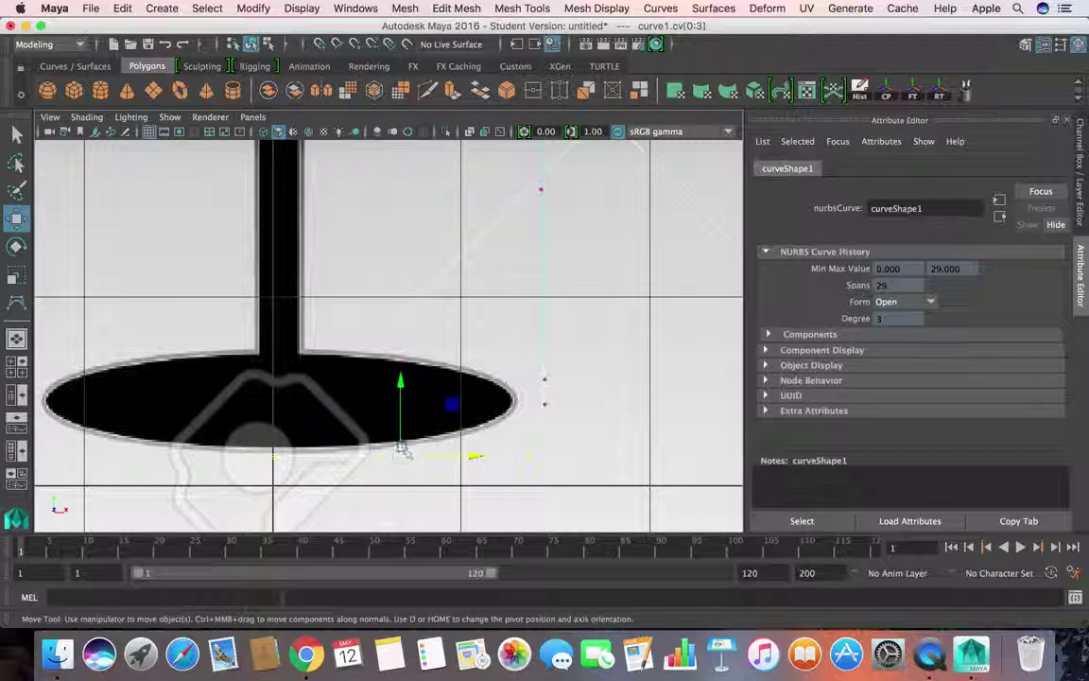
pyautogui.moveTo(404, 372); pyautogui.dragTo(414, 359)
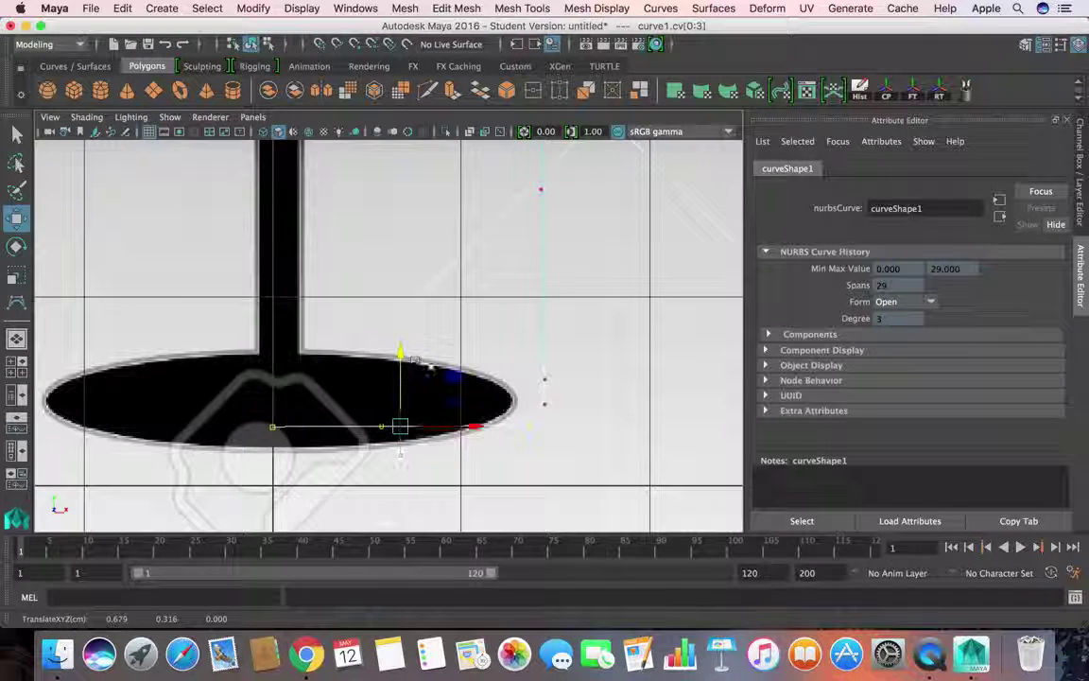
# Pull the next control vertices inward to the glass foot's outer rim and move the one above them down onto the foot's top
pyautogui.moveTo(509, 357); pyautogui.dragTo(574, 440)
pyautogui.moveTo(610, 404); pyautogui.dragTo(517, 410)
pyautogui.click(527, 407)
pyautogui.keyDown('alt'); pyautogui.moveTo(535, 322); pyautogui.dragTo(540, 410, button='middle'); pyautogui.keyUp('alt')
pyautogui.moveTo(532, 267); pyautogui.dragTo(347, 461)
pyautogui.scroll(-6, 457, 382)
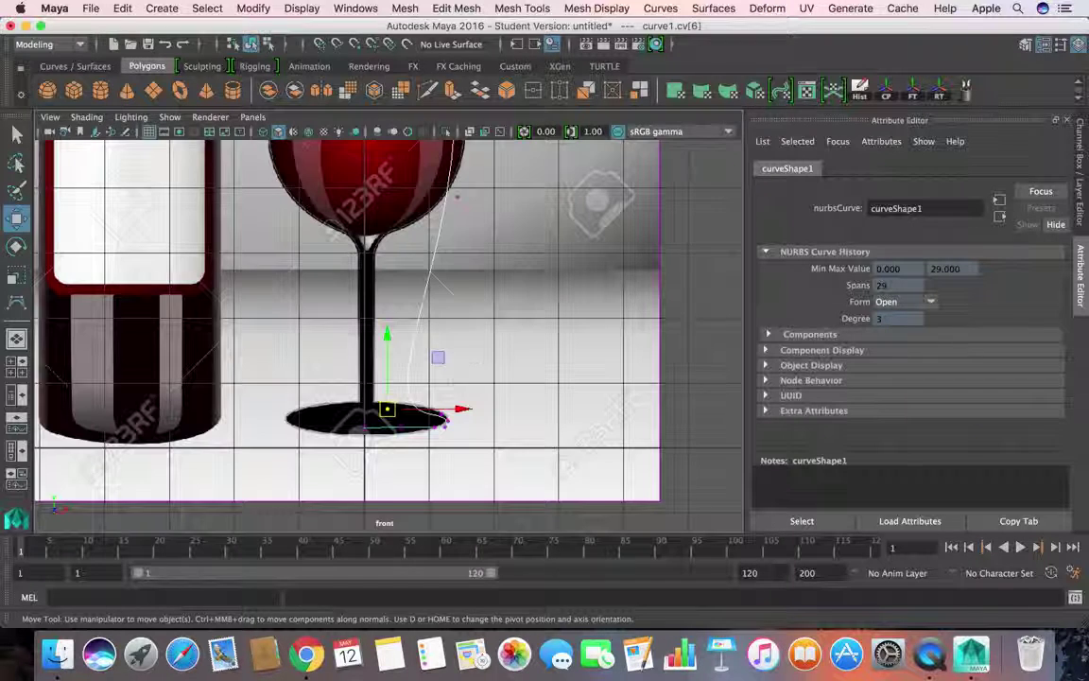
# Shift the foot-top control vertex outward along the foot and bring the next control vertex down beside the base of the stem
pyautogui.click(411, 178)
pyautogui.moveTo(411, 178); pyautogui.dragTo(366, 397)
pyautogui.click(397, 414)
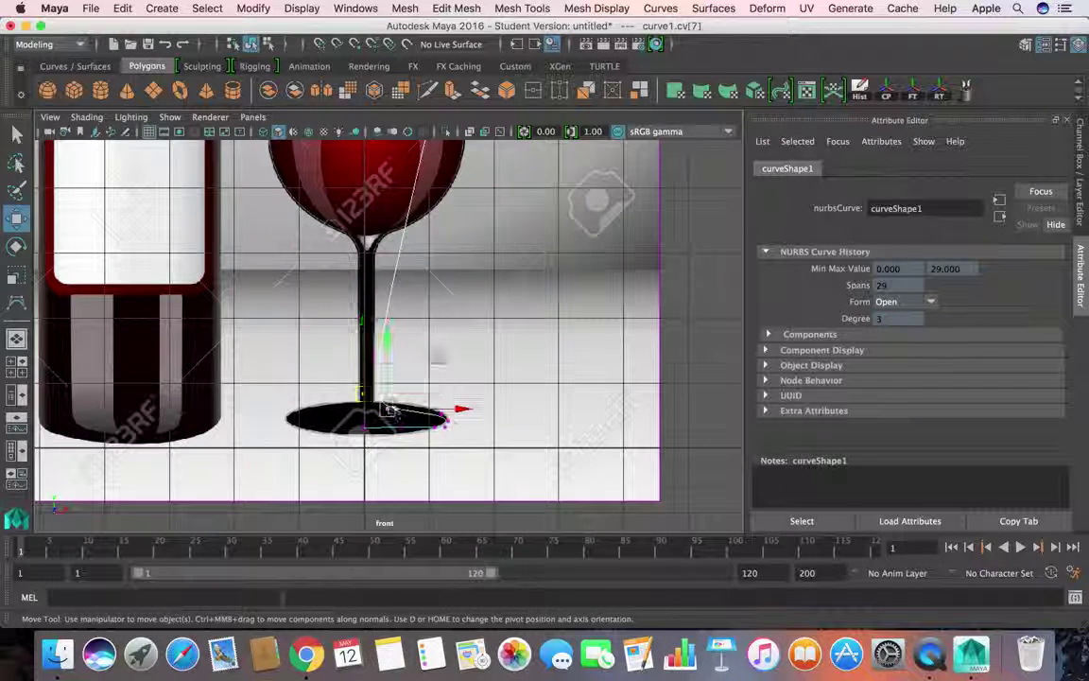
pyautogui.moveTo(428, 410); pyautogui.dragTo(392, 407)
pyautogui.click(365, 394)
# Move the next three control vertices from the bottle body down onto the glass stem's edge, spacing them up to about Y 2.97 cm
pyautogui.keyDown('alt'); pyautogui.moveTo(409, 370); pyautogui.dragTo(411, 416, button='middle'); pyautogui.keyUp('alt')
pyautogui.scroll(4, 411, 416)
pyautogui.scroll(-12, 416, 399)
pyautogui.scroll(-1, 431, 379)
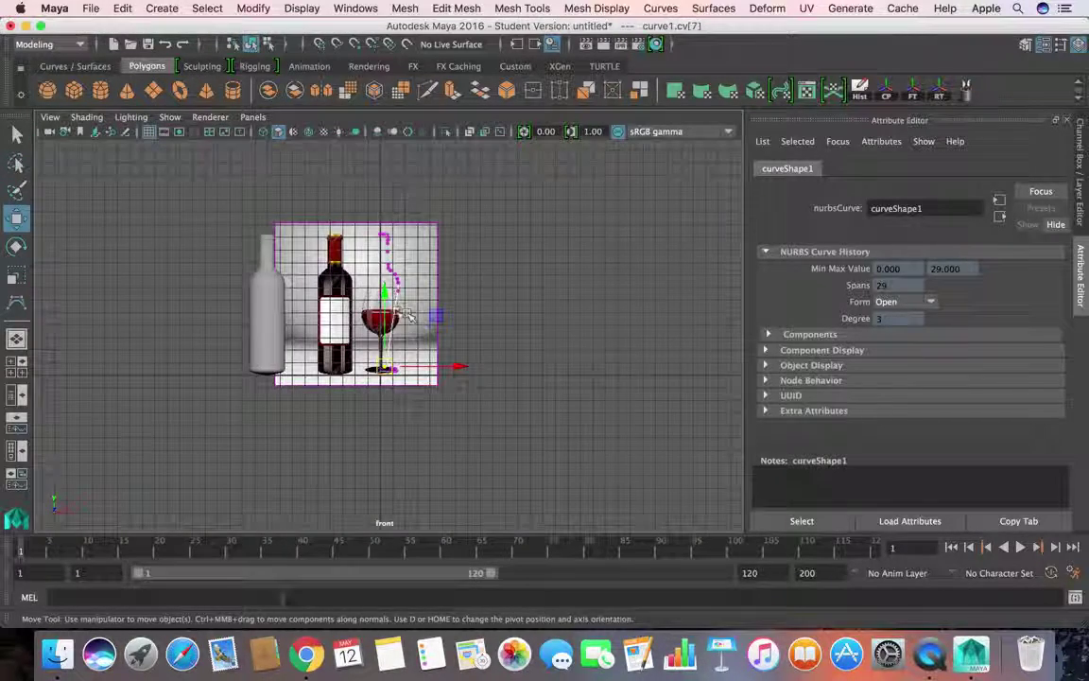
pyautogui.scroll(6, 430, 379)
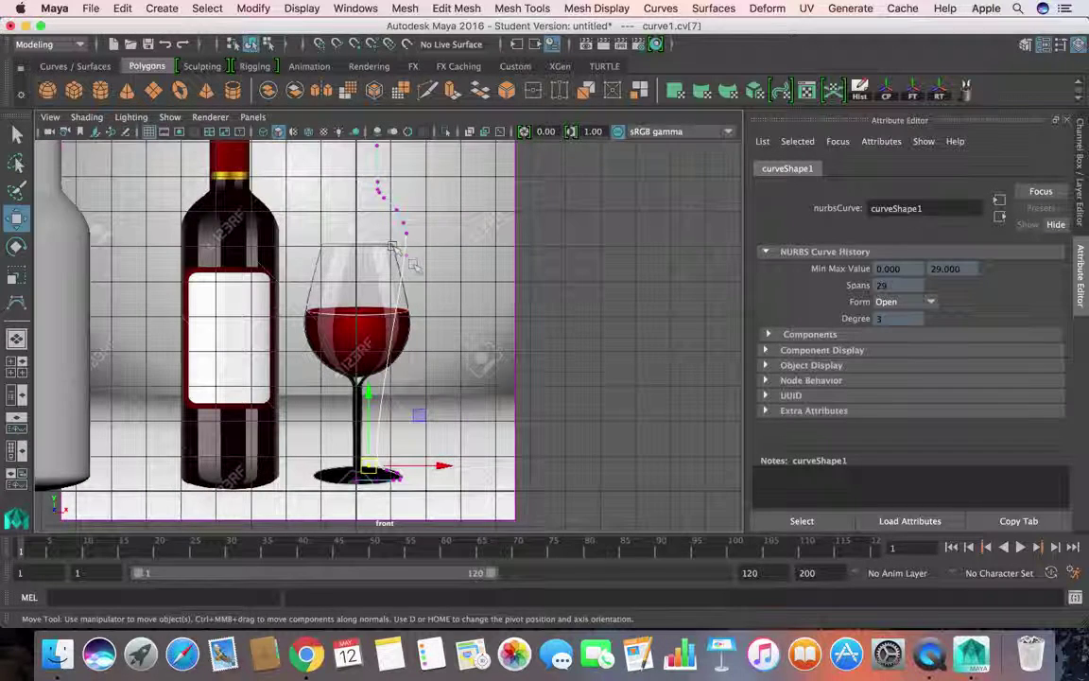
pyautogui.click(406, 256)
pyautogui.moveTo(406, 255); pyautogui.dragTo(360, 455)
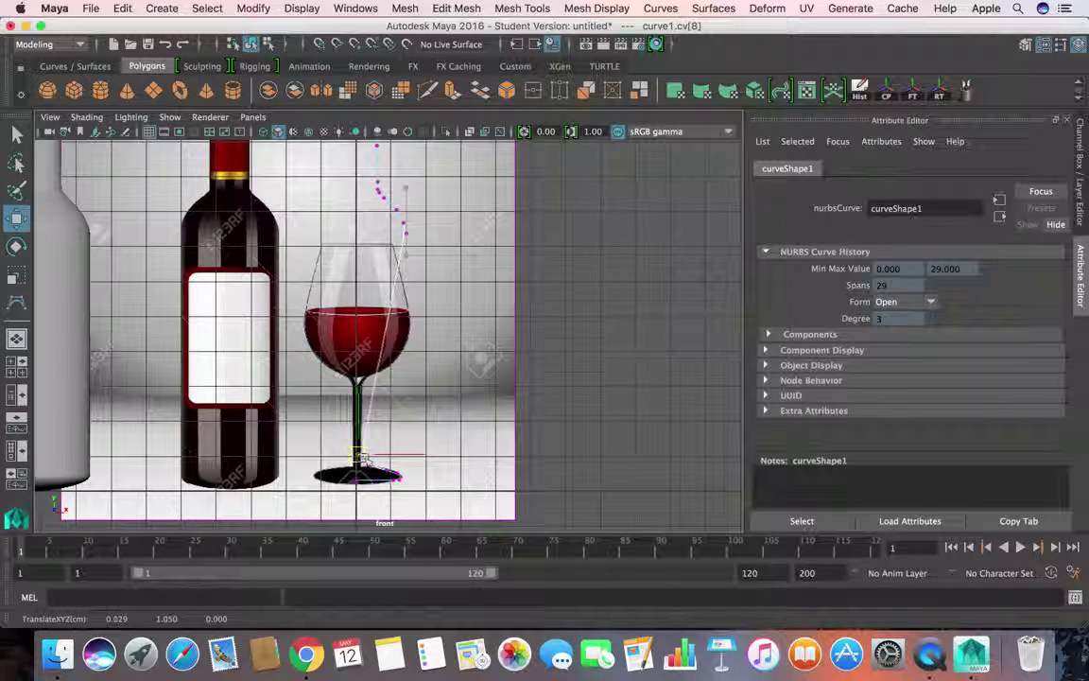
pyautogui.click(406, 232)
pyautogui.moveTo(406, 233); pyautogui.dragTo(366, 416)
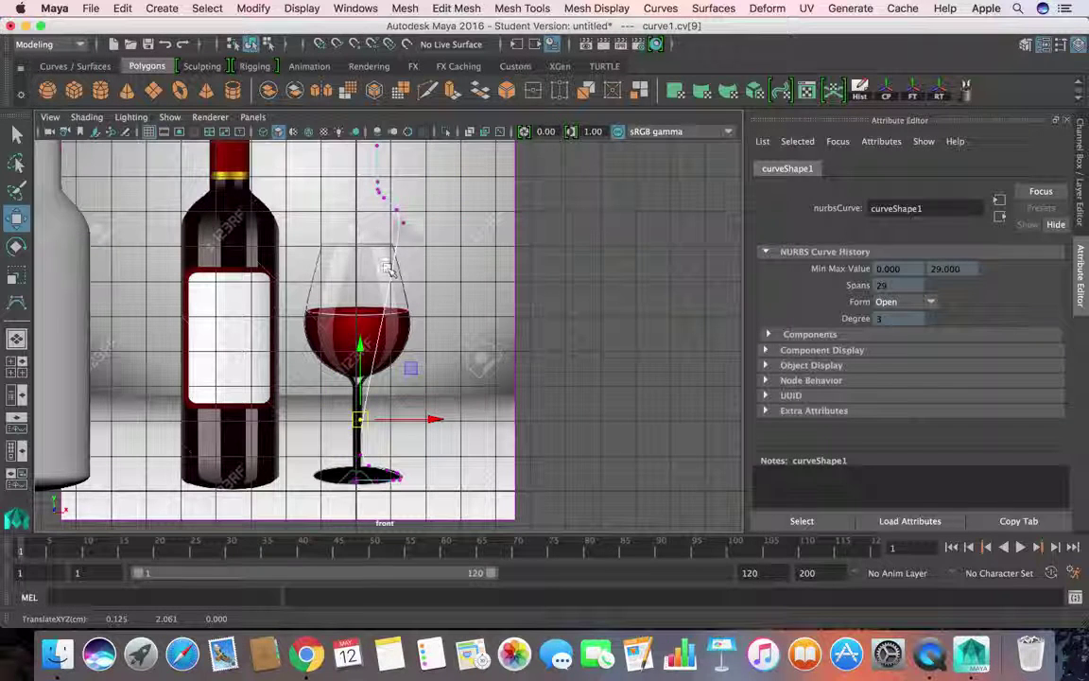
pyautogui.click(404, 224)
pyautogui.moveTo(404, 224); pyautogui.dragTo(364, 397)
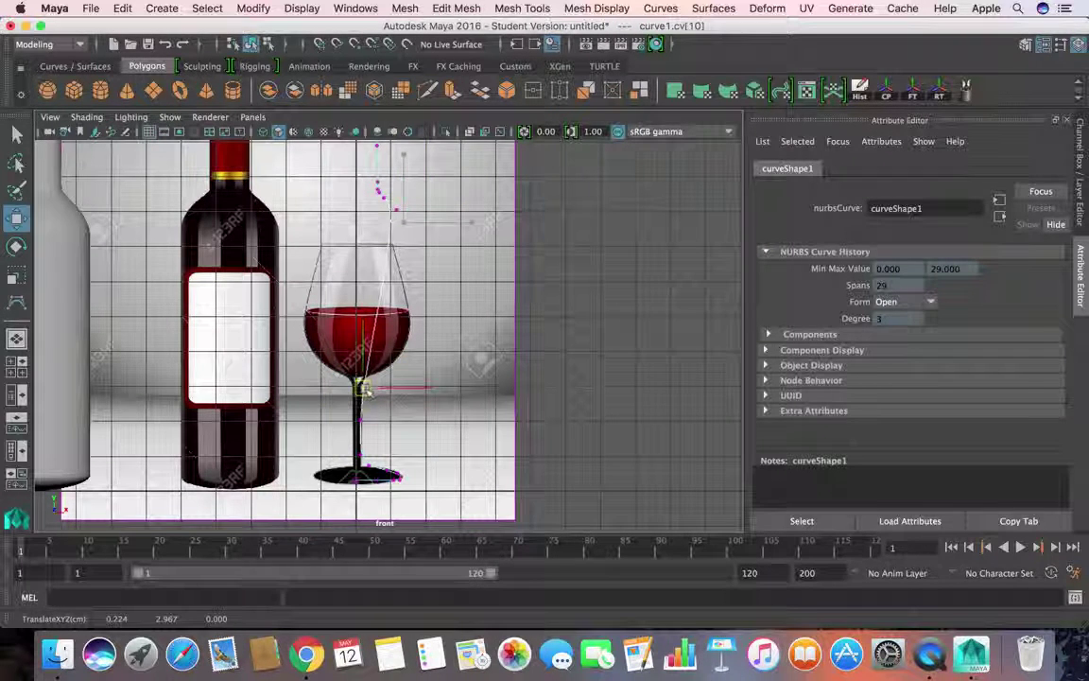
# Tighten the corner where stem meets foot by placing the lowest stem control vertex at about X 0.21, Y 0.71 cm
pyautogui.click(362, 456)
pyautogui.scroll(8, 362, 455)
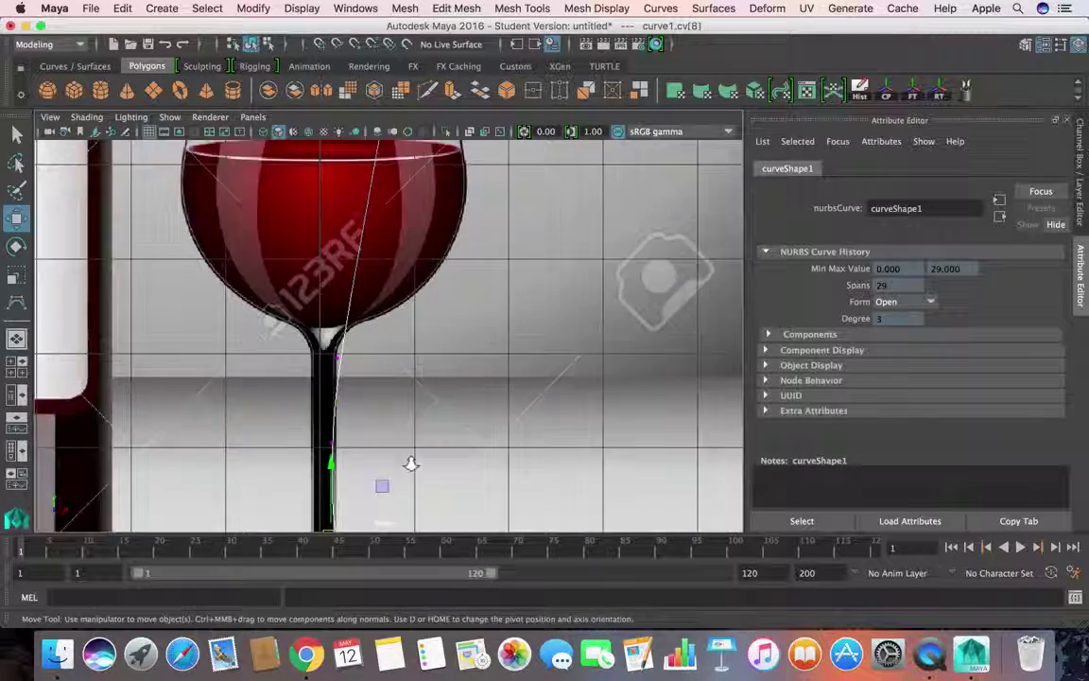
pyautogui.scroll(1, 412, 463)
pyautogui.keyDown('alt'); pyautogui.moveTo(412, 463); pyautogui.dragTo(479, 331, button='middle'); pyautogui.keyUp('alt')
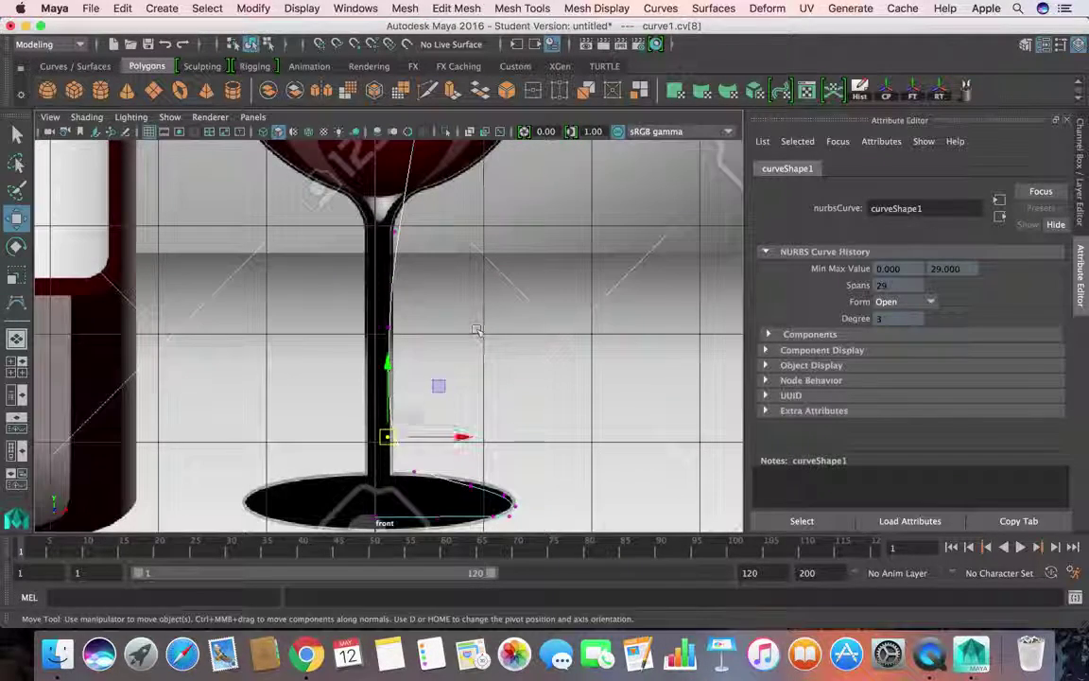
pyautogui.moveTo(388, 441); pyautogui.dragTo(417, 480)
pyautogui.click(413, 472)
pyautogui.click(393, 461)
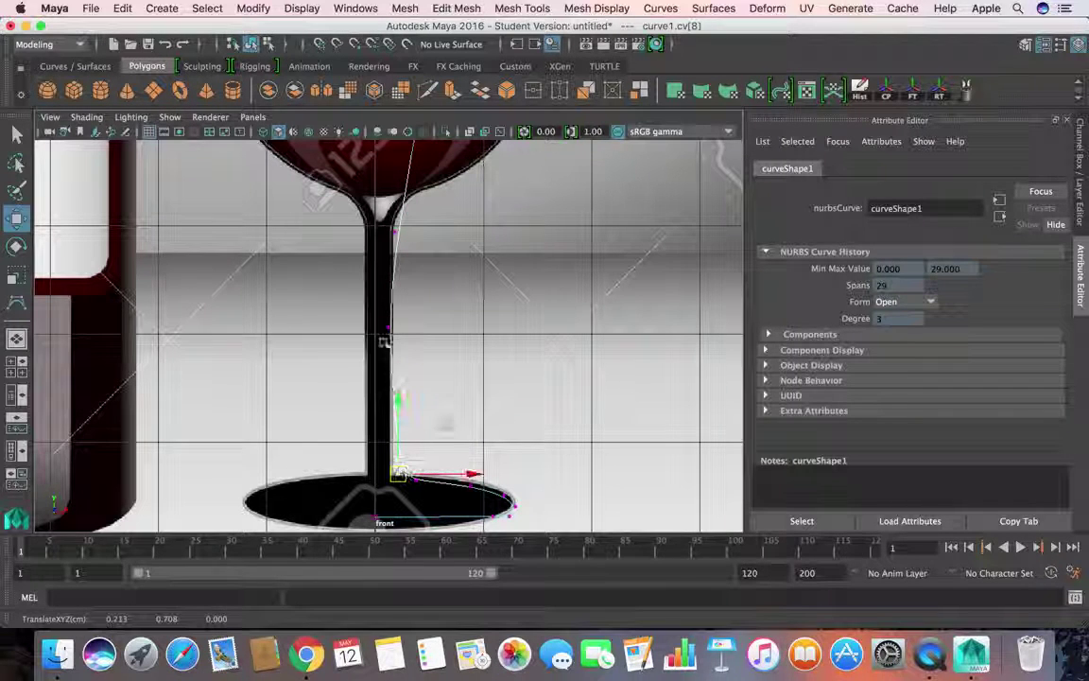
# Lower the next stem control vertex to just above the foot and the one above it to about Y 1.67 cm along the stem
pyautogui.click(390, 331)
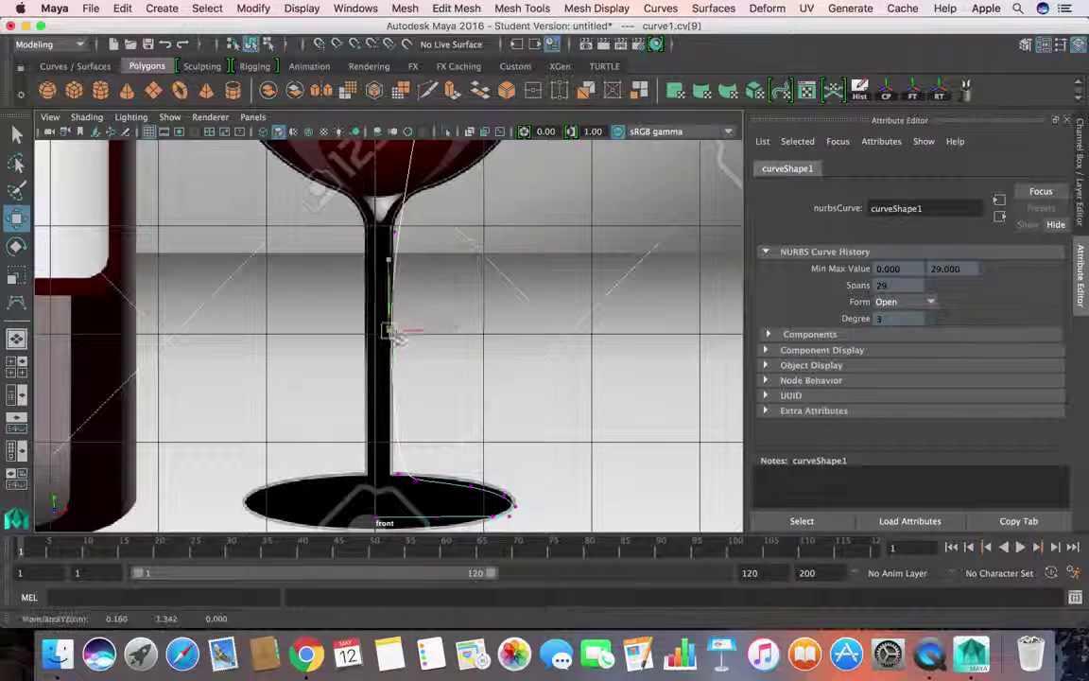
pyautogui.moveTo(396, 468); pyautogui.dragTo(396, 469)
pyautogui.click(397, 477)
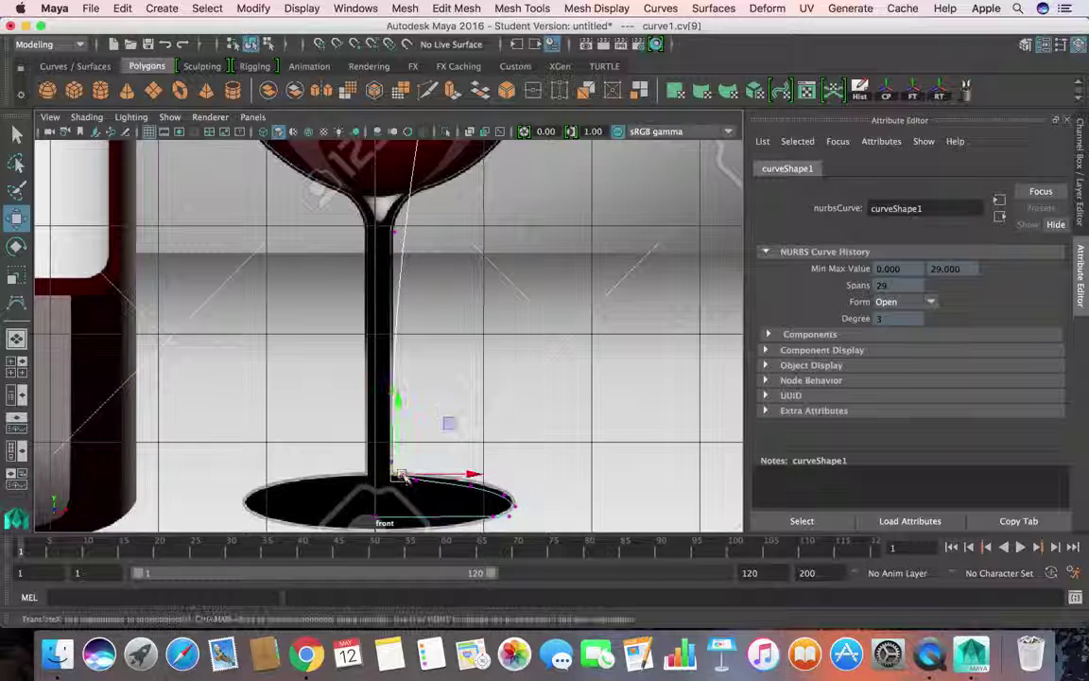
pyautogui.keyDown('alt'); pyautogui.moveTo(431, 381); pyautogui.dragTo(420, 463, button='middle'); pyautogui.keyUp('alt')
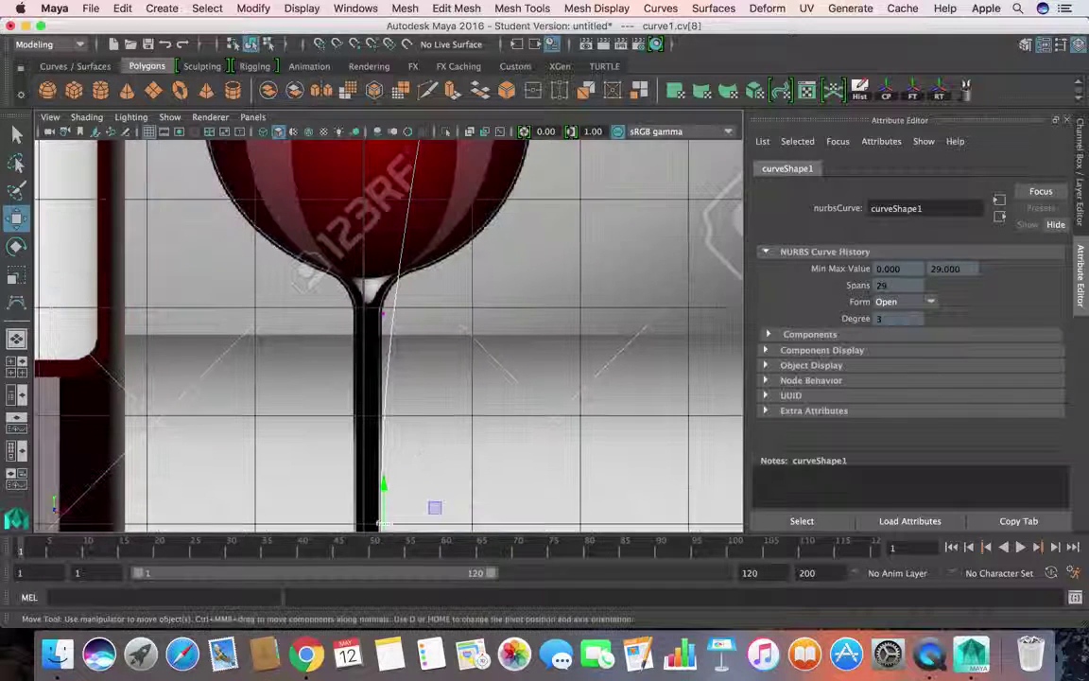
pyautogui.click(383, 313)
pyautogui.moveTo(383, 241); pyautogui.dragTo(388, 339)
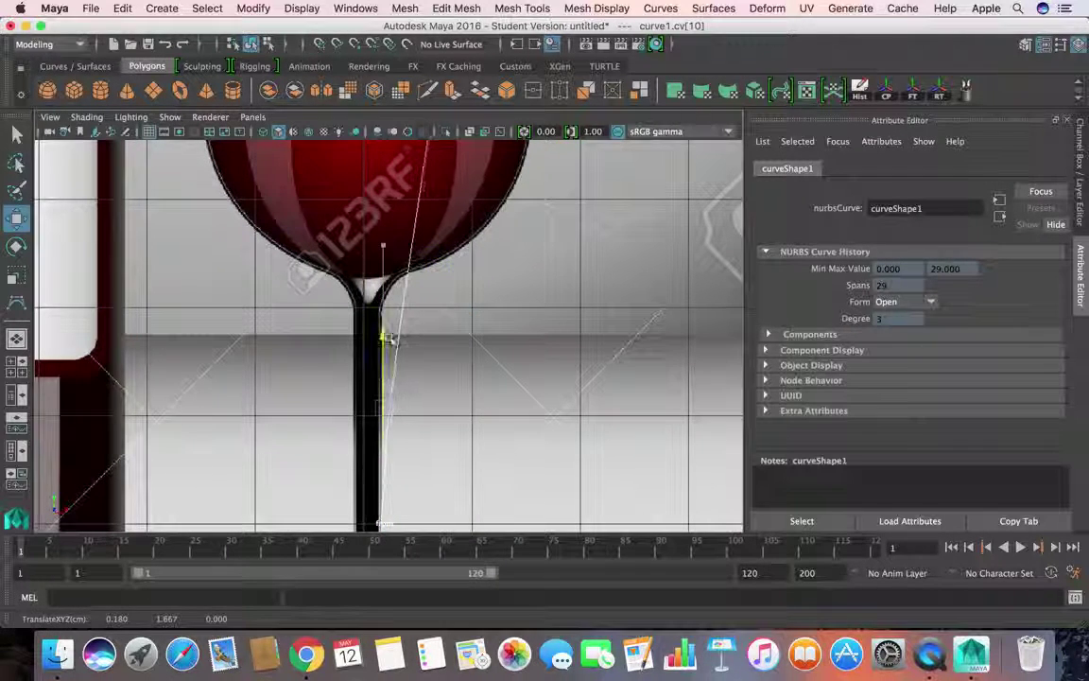
# Bring the next two control vertices down to the stem's top and the start of the bowl, at about Y 2.96 and 3.24 cm
pyautogui.scroll(-10, 391, 339)
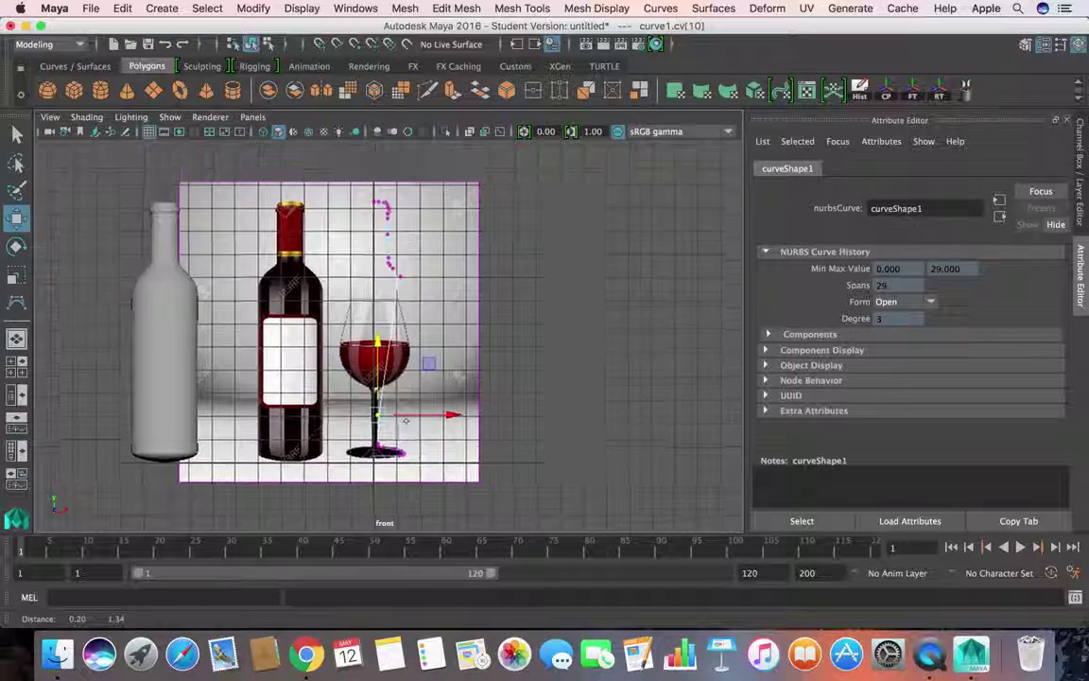
pyautogui.scroll(8, 389, 331)
pyautogui.click(416, 206)
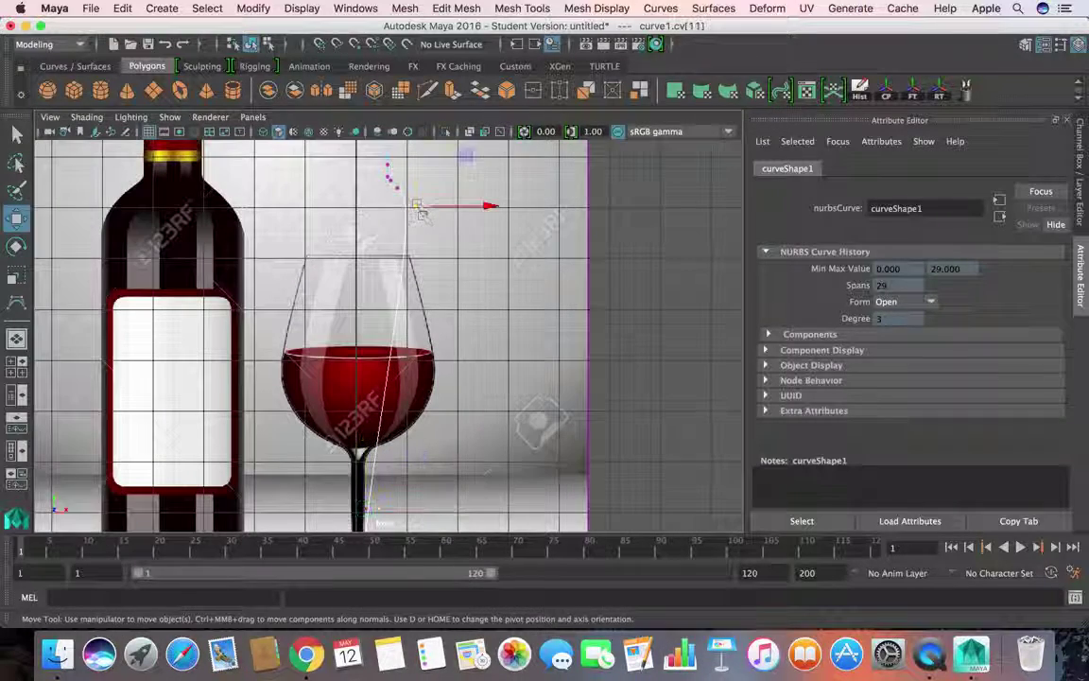
pyautogui.moveTo(417, 207); pyautogui.dragTo(363, 464)
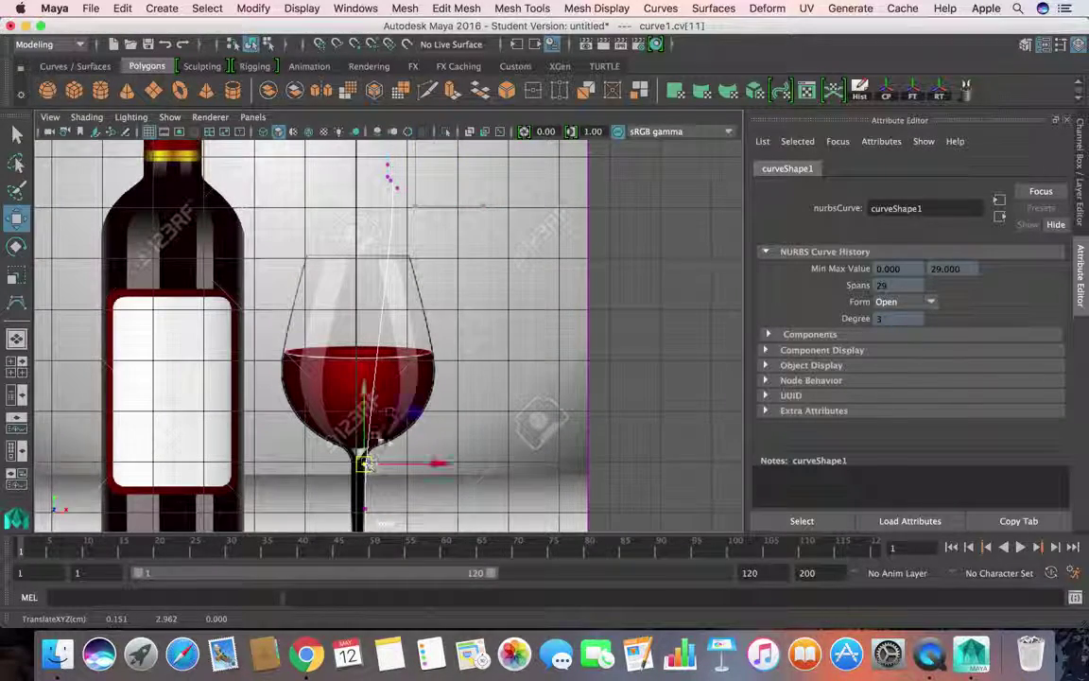
pyautogui.click(397, 193)
pyautogui.moveTo(397, 193); pyautogui.dragTo(375, 451)
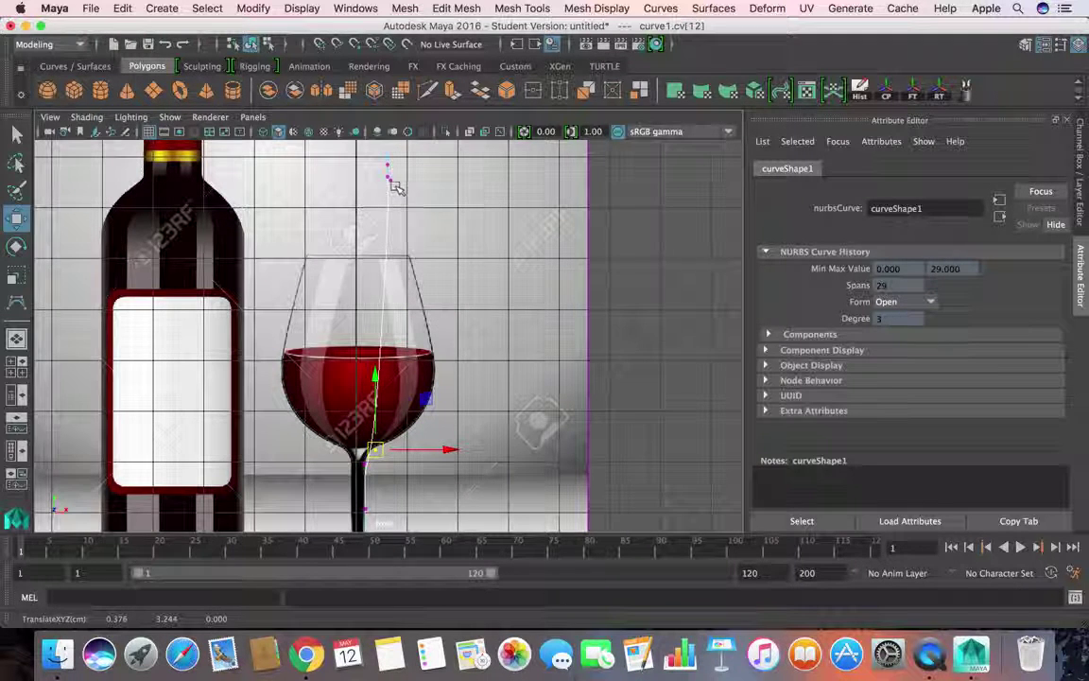
# Place the next three control vertices around the lower bowl up to its widest point, fine-tuning the middle one to follow the glass outline
pyautogui.press('Left')
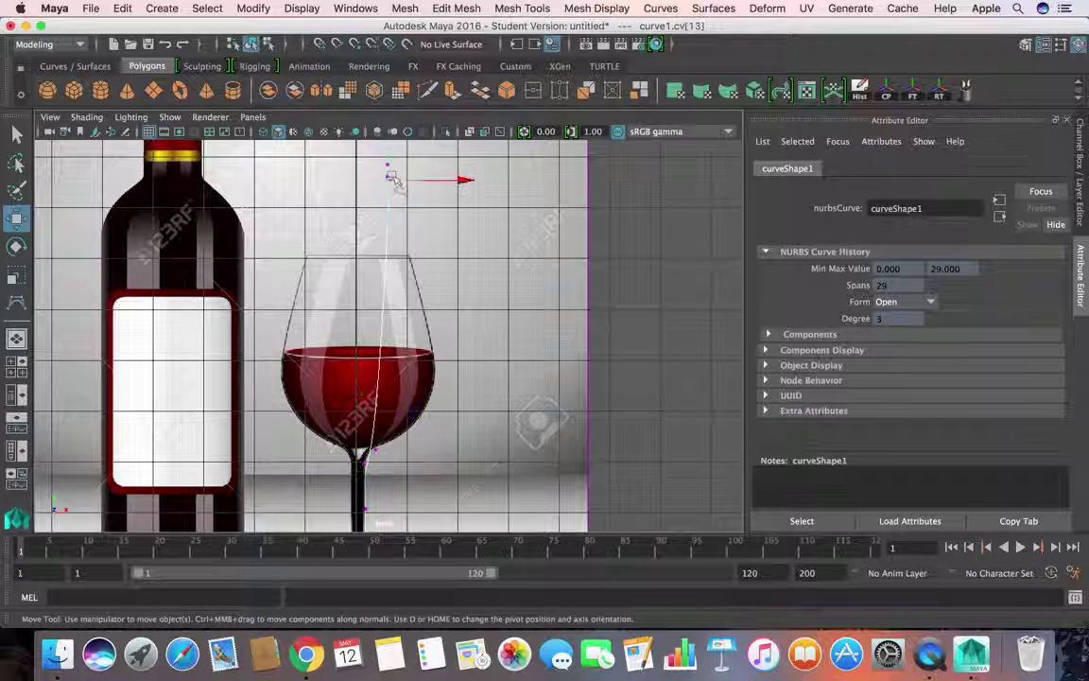
pyautogui.moveTo(392, 177); pyautogui.dragTo(397, 367)
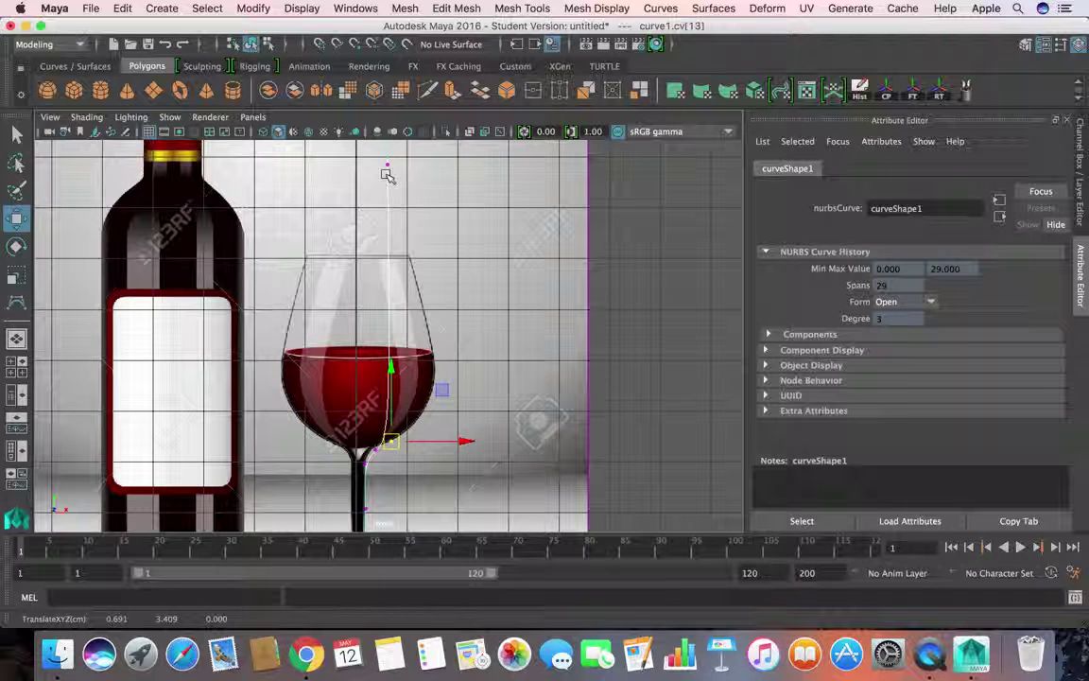
pyautogui.press('Right')
pyautogui.moveTo(387, 170); pyautogui.dragTo(453, 449)
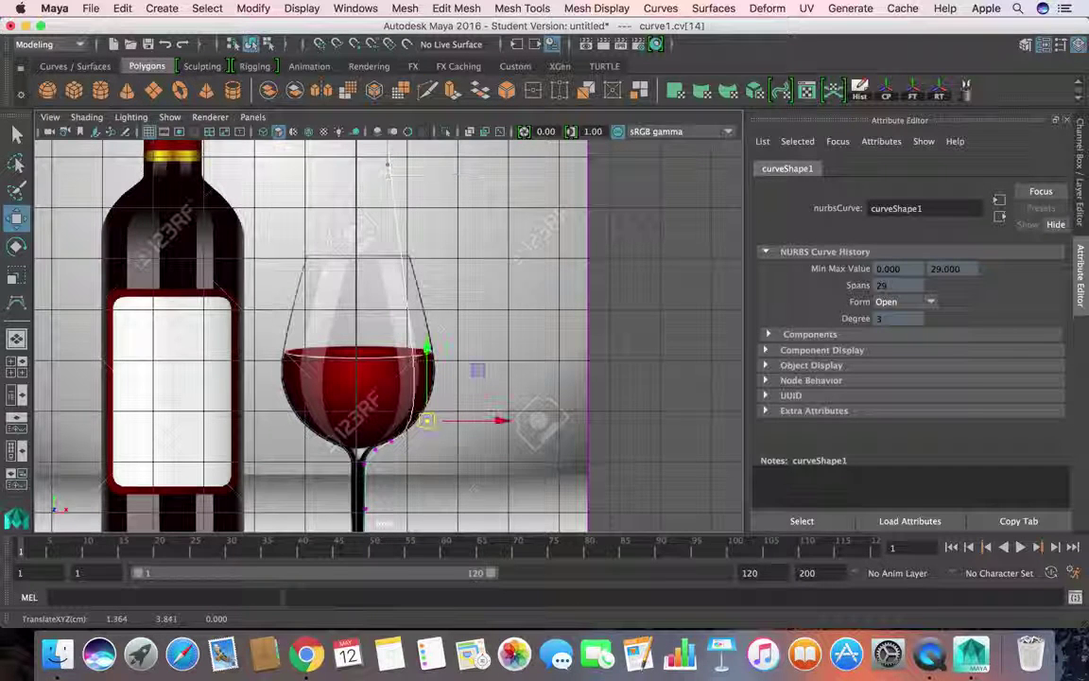
pyautogui.press('Right')
pyautogui.moveTo(388, 167); pyautogui.dragTo(446, 368)
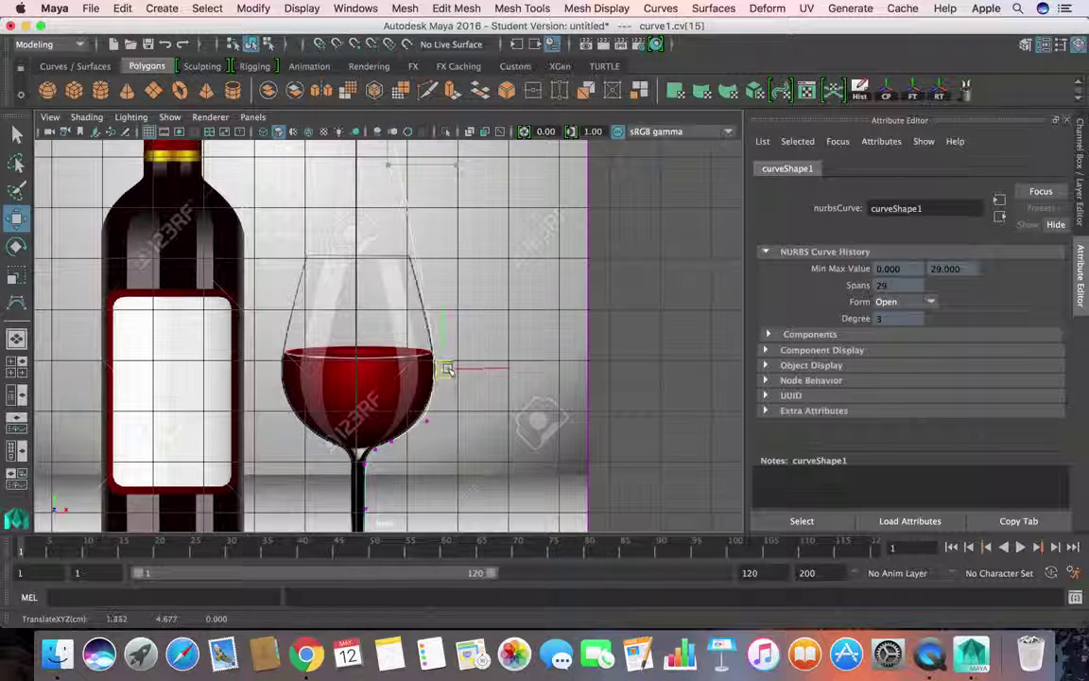
pyautogui.press('Left')
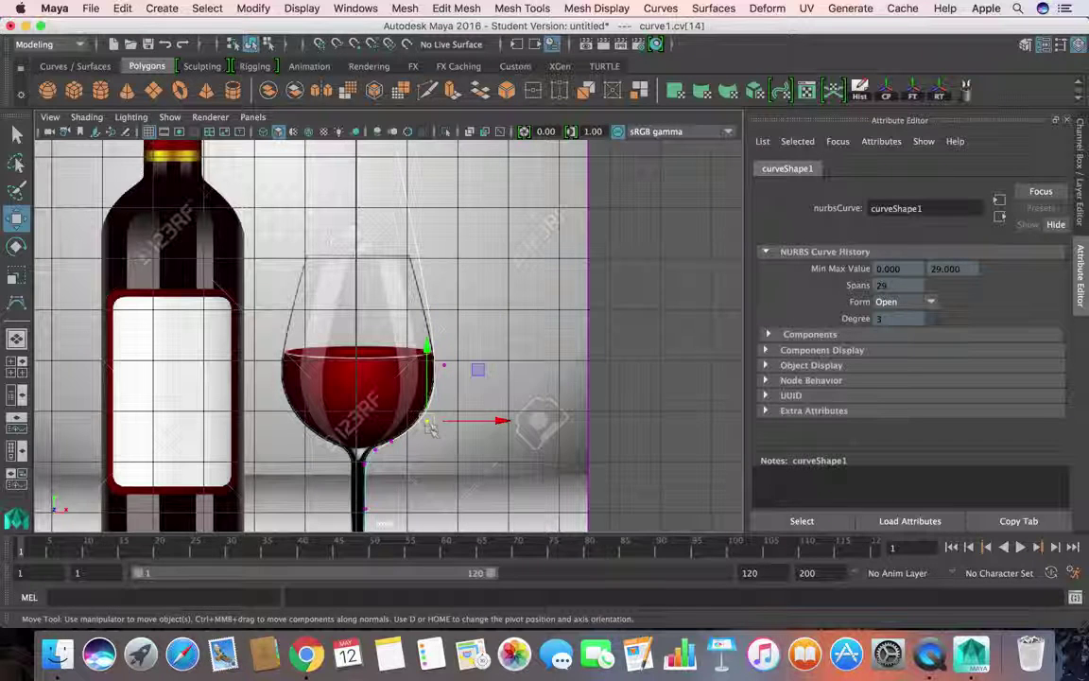
pyautogui.moveTo(427, 422); pyautogui.dragTo(429, 418)
# Select all the unplaced upper control vertices of the curve and lower them together to the top of the wine glass
pyautogui.keyDown('alt'); pyautogui.moveTo(437, 230); pyautogui.dragTo(443, 336, button='middle'); pyautogui.keyUp('alt')
pyautogui.scroll(2, 443, 336)
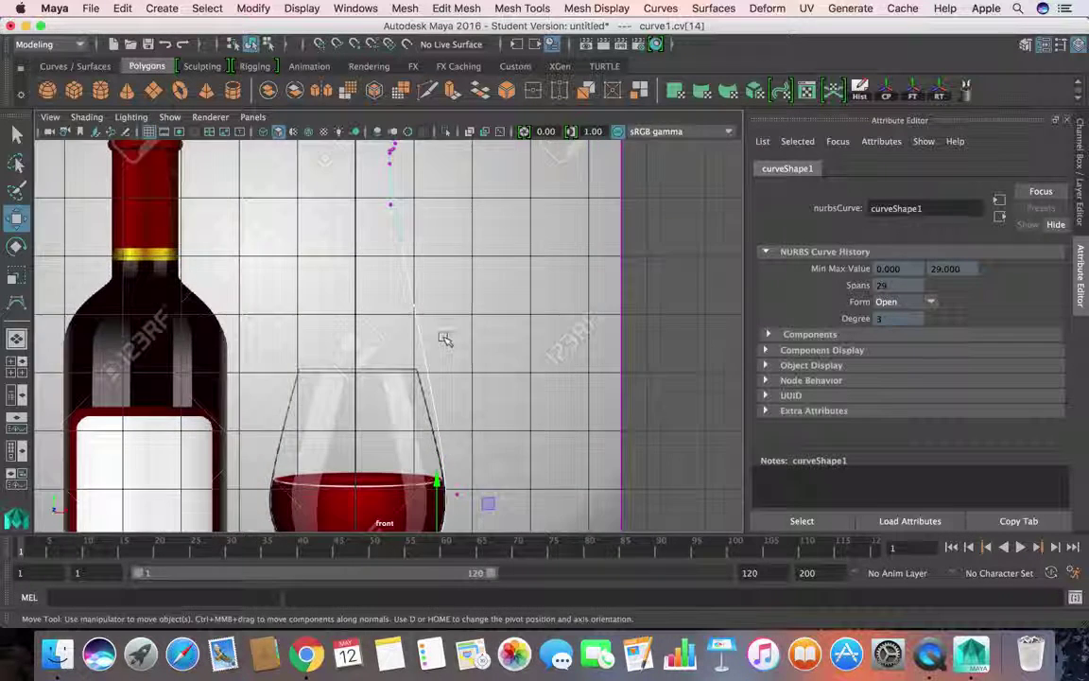
pyautogui.scroll(3, 445, 338)
pyautogui.scroll(-10, 445, 339)
pyautogui.moveTo(348, 237); pyautogui.dragTo(432, 320)
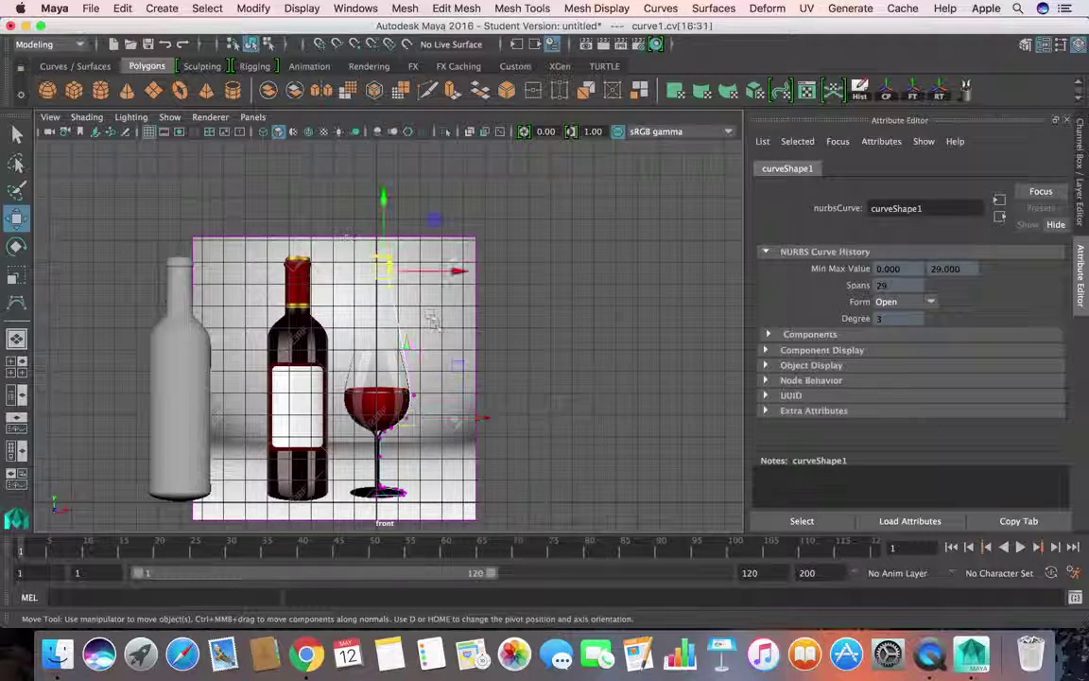
pyautogui.moveTo(384, 200); pyautogui.dragTo(390, 286)
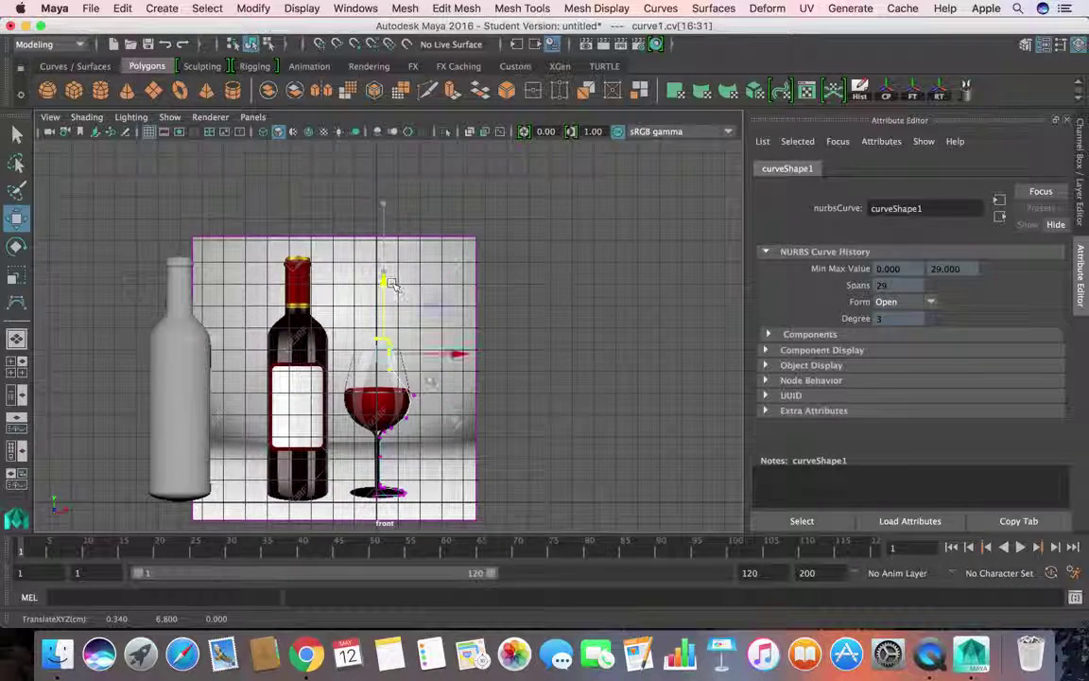
# Place the next two control vertices along the bowl's upper outer wall, at about X 1.38, Y 6.02 and X 1.21, Y 6.59 cm
pyautogui.scroll(-3, 427, 378)
pyautogui.scroll(10, 427, 380)
pyautogui.keyDown('alt'); pyautogui.moveTo(433, 406); pyautogui.dragTo(430, 299, button='middle'); pyautogui.keyUp('alt')
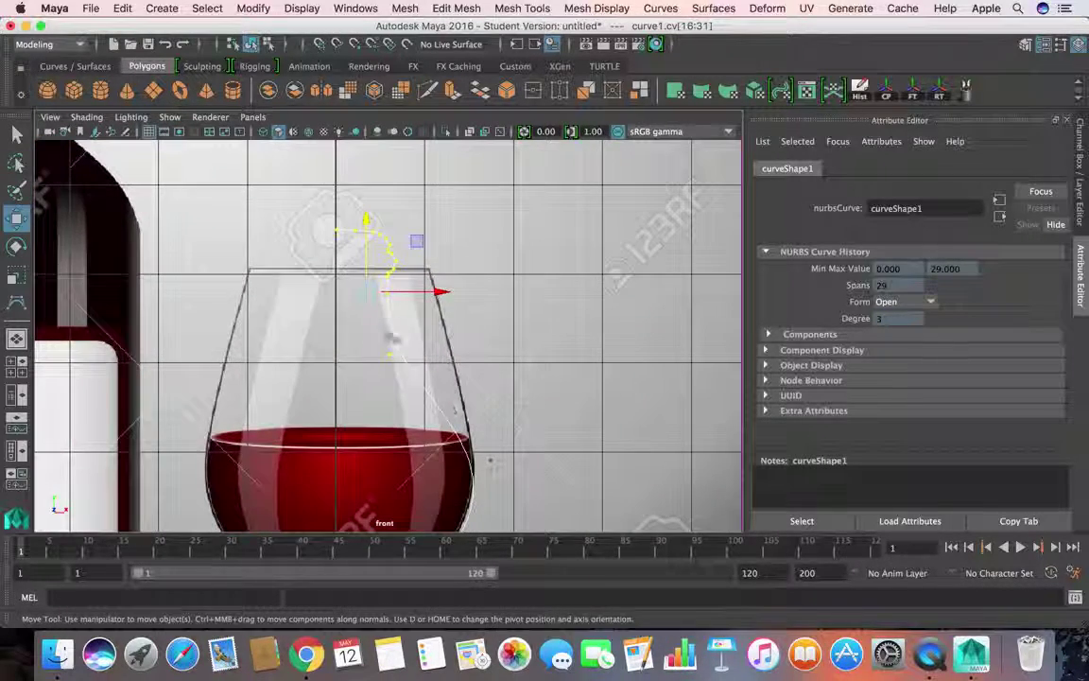
pyautogui.click(394, 355)
pyautogui.moveTo(394, 355); pyautogui.dragTo(463, 366)
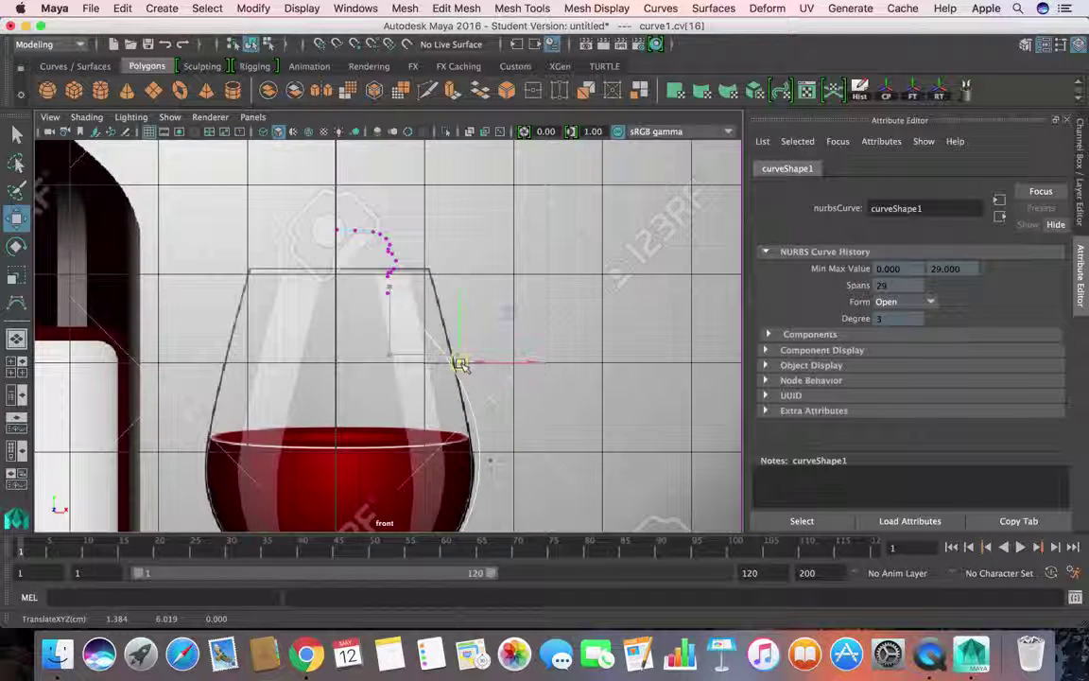
pyautogui.click(399, 300)
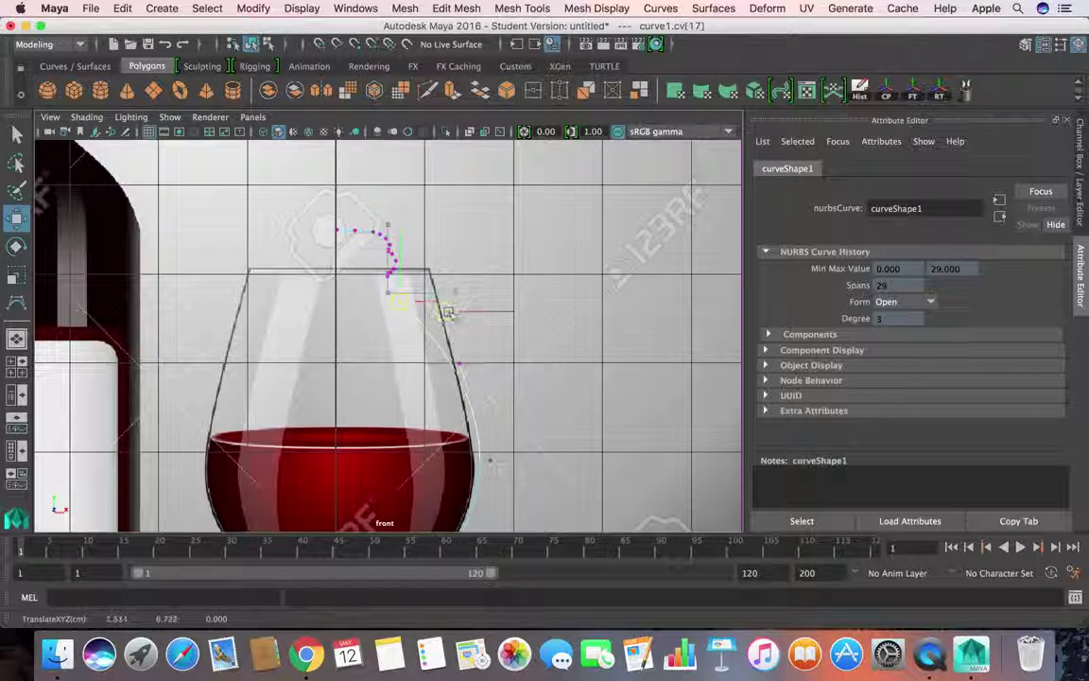
pyautogui.moveTo(445, 313); pyautogui.dragTo(445, 312)
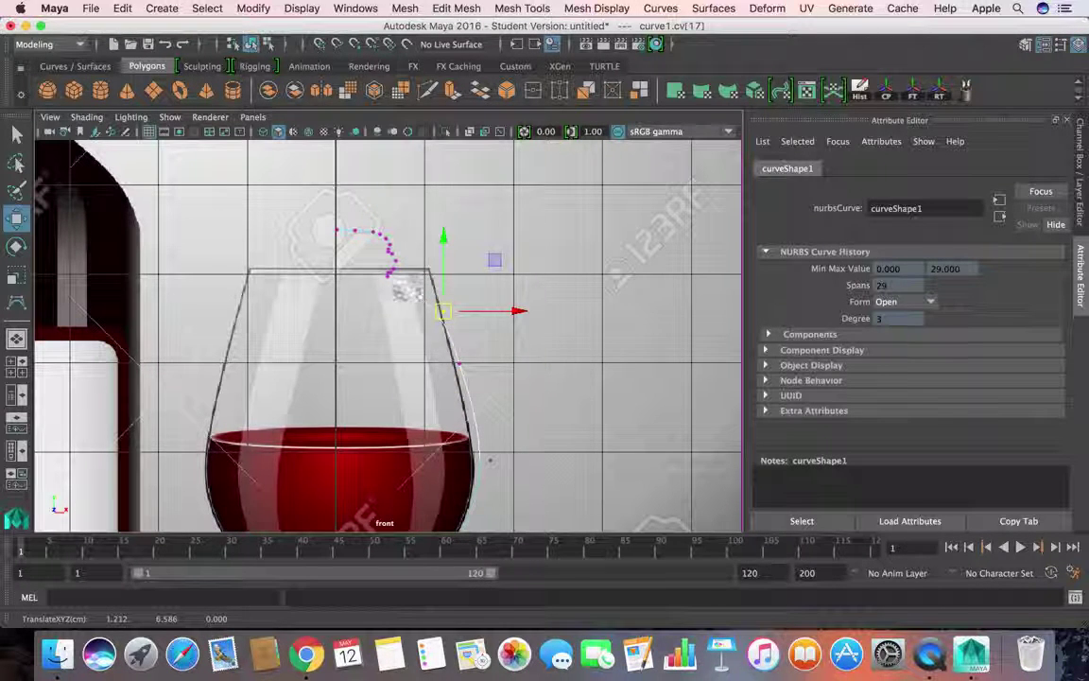
# Cluster the next four control vertices around the glass rim so the curve turns over from the outer to the inner wall
pyautogui.press('Left')
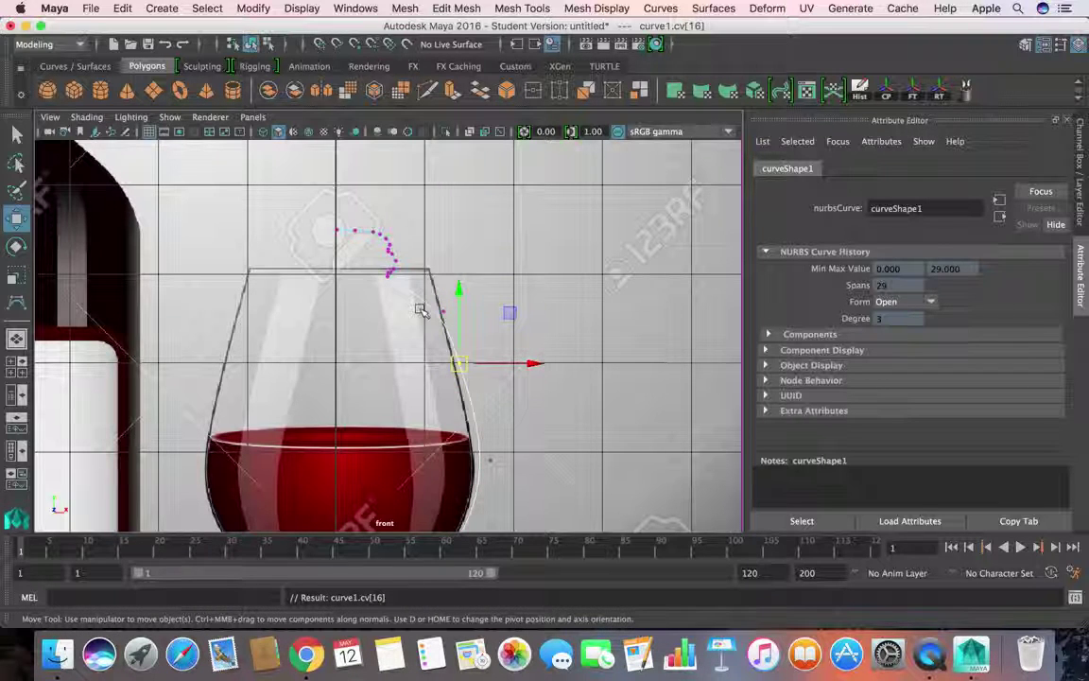
pyautogui.press('Right')
pyautogui.moveTo(391, 280); pyautogui.dragTo(414, 285)
pyautogui.press('Right')
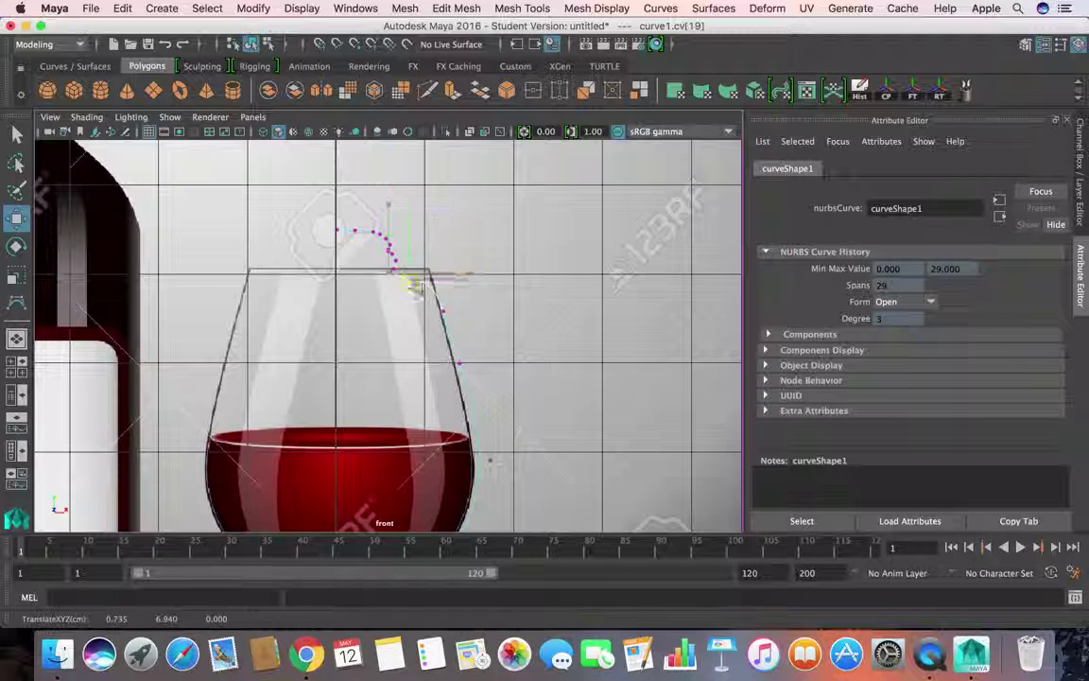
pyautogui.press('Right')
pyautogui.press('Right')
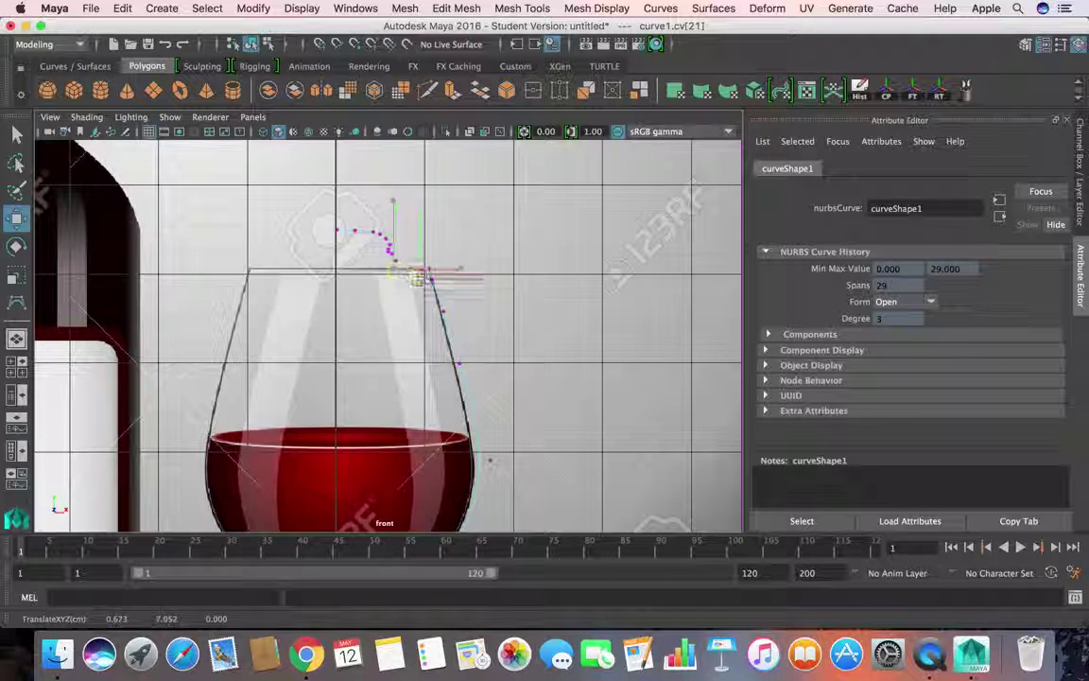
# Bring the next three control vertices down the inside of the upper bowl wall, the middle one at about X 1.24, Y 5.93 cm
pyautogui.moveTo(401, 273); pyautogui.dragTo(439, 320)
pyautogui.press('Right')
pyautogui.press('Right')
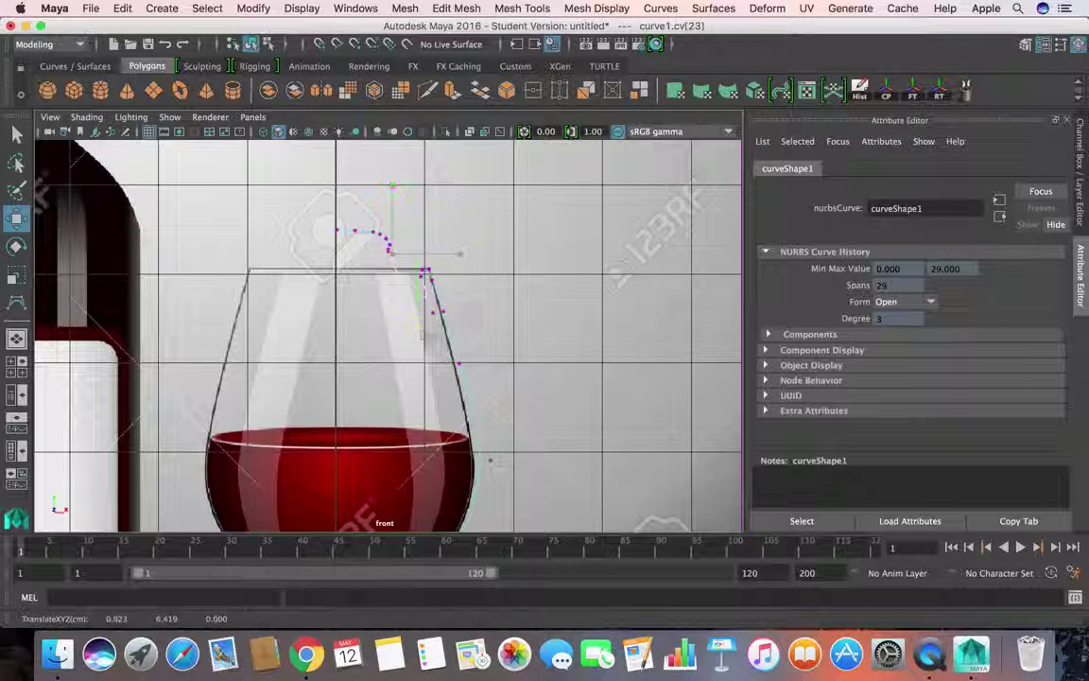
pyautogui.moveTo(401, 267); pyautogui.dragTo(438, 367)
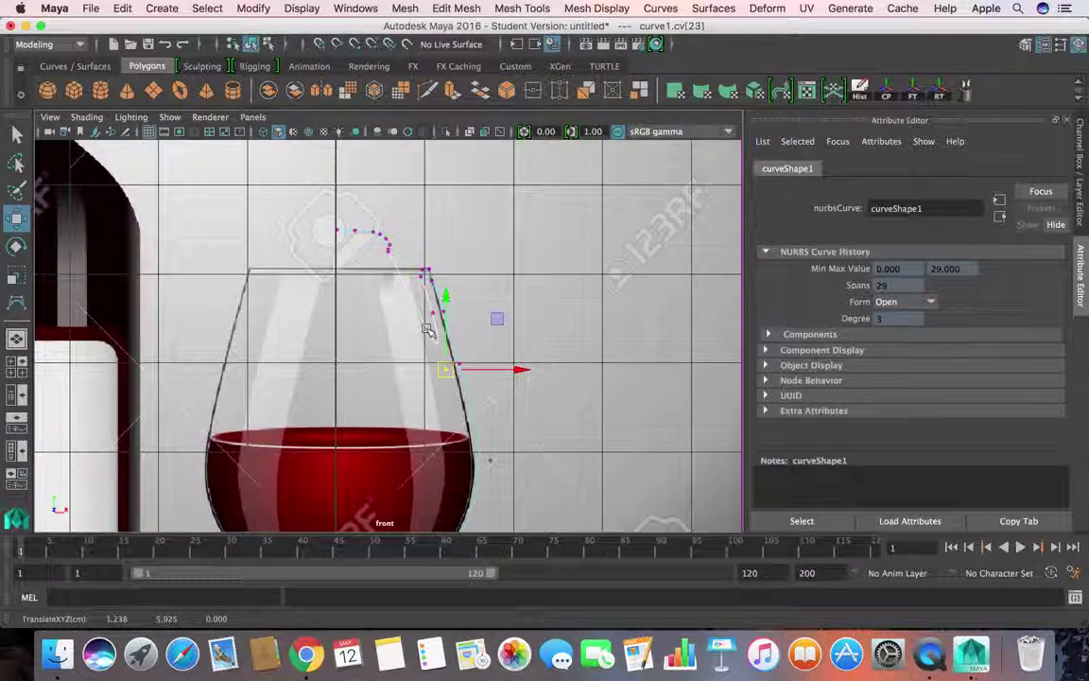
pyautogui.press('Right')
pyautogui.moveTo(433, 214); pyautogui.dragTo(452, 414)
# Move the next three control vertices down along the inner lower bowl, the middle one at about X 1.02, Y 4.17 cm
pyautogui.press('Right')
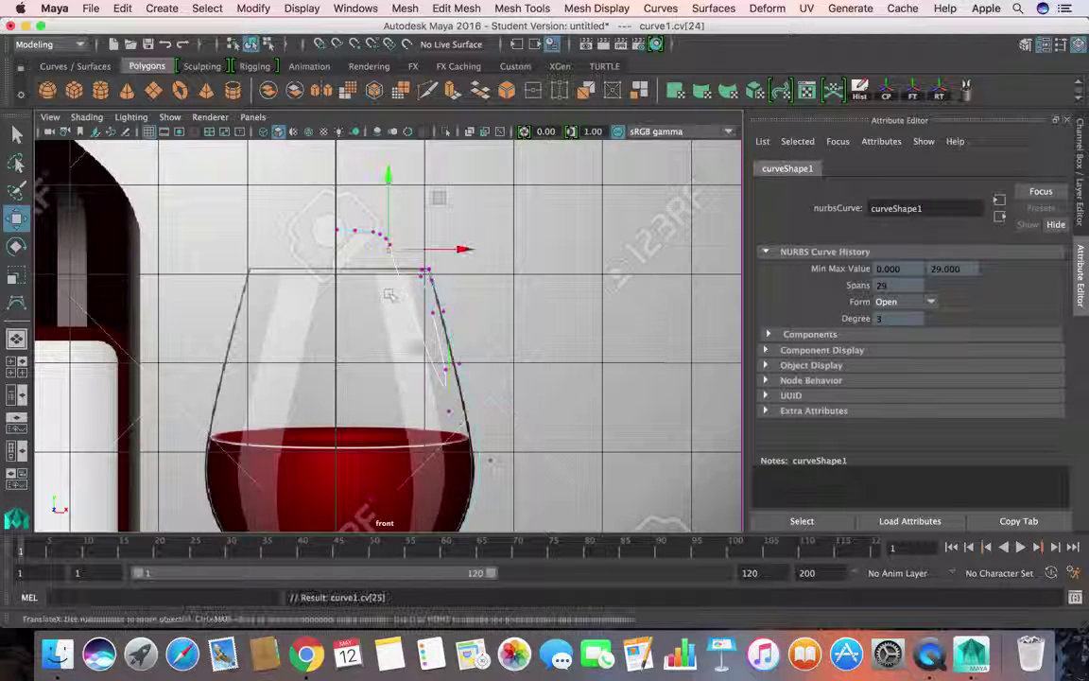
pyautogui.moveTo(390, 260); pyautogui.dragTo(452, 498)
pyautogui.press('Right')
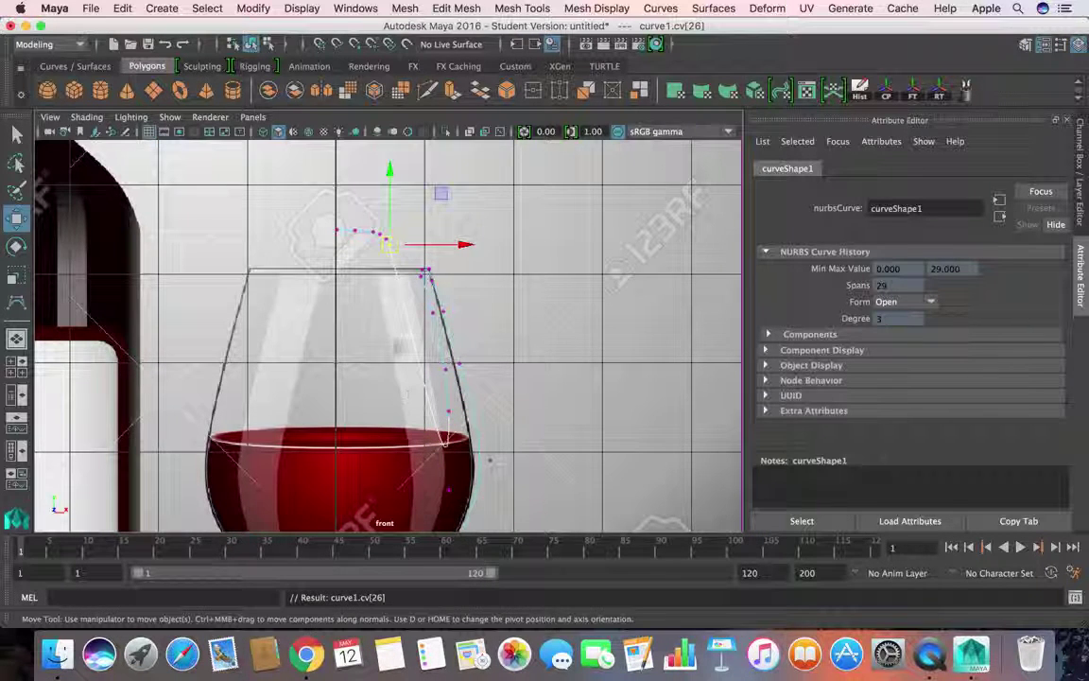
pyautogui.moveTo(389, 259); pyautogui.dragTo(425, 540)
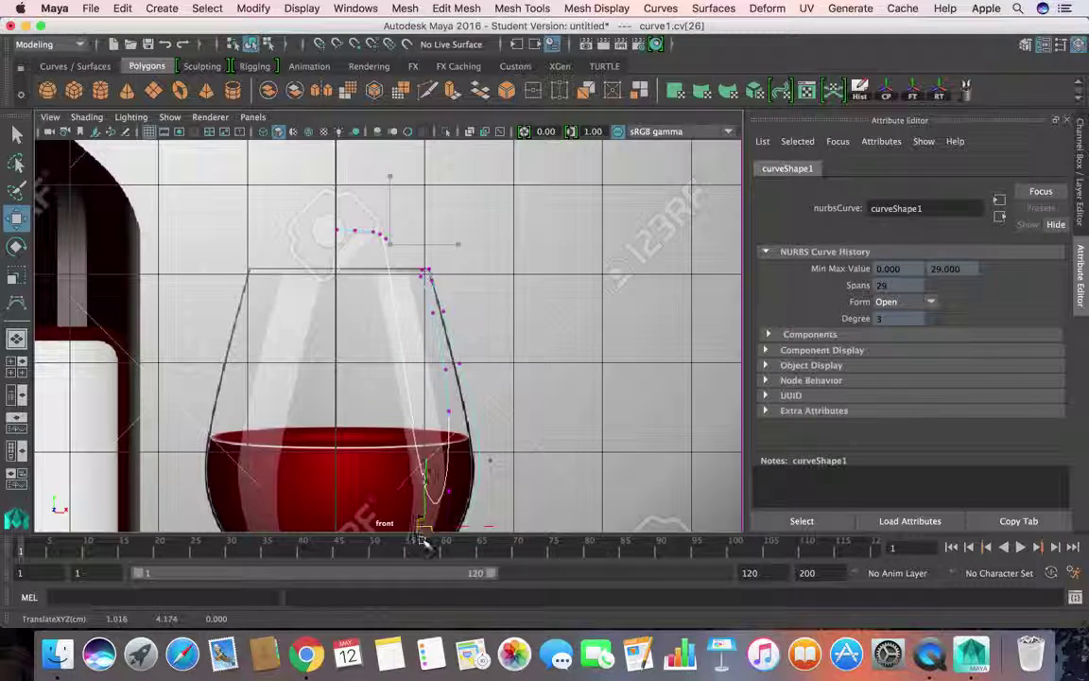
pyautogui.press('Right')
pyautogui.moveTo(386, 245); pyautogui.dragTo(399, 529)
# Select the last four control vertices and lower them together to the inner base of the bowl, at about Y 3.48 cm
pyautogui.press('Right')
pyautogui.moveTo(320, 210); pyautogui.dragTo(397, 249)
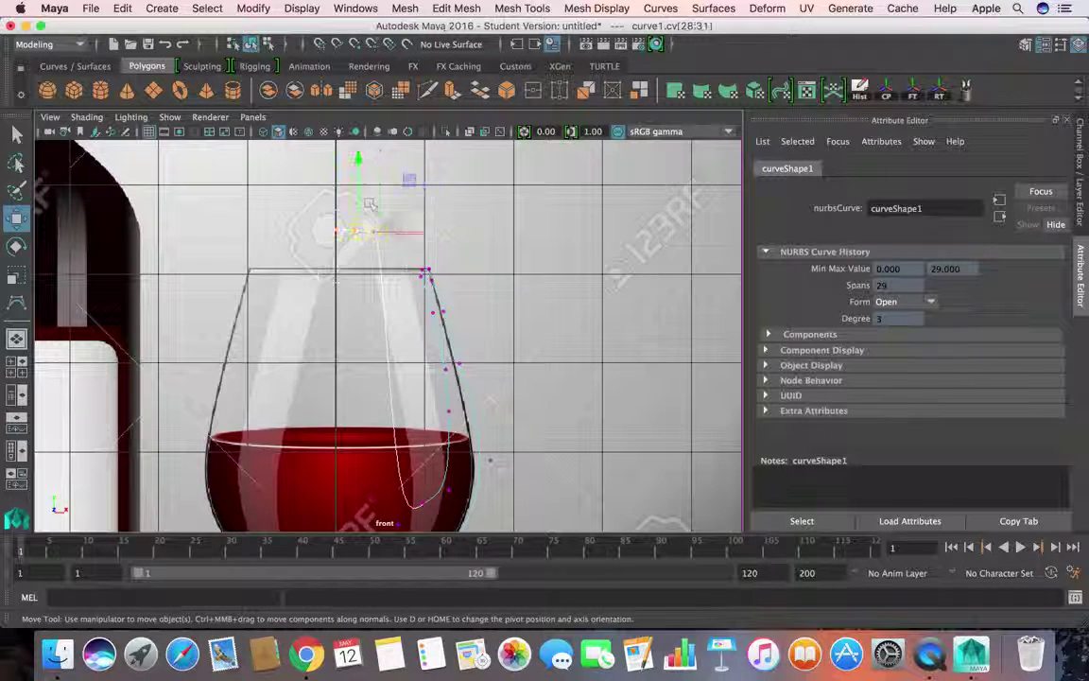
pyautogui.scroll(-5, 365, 207)
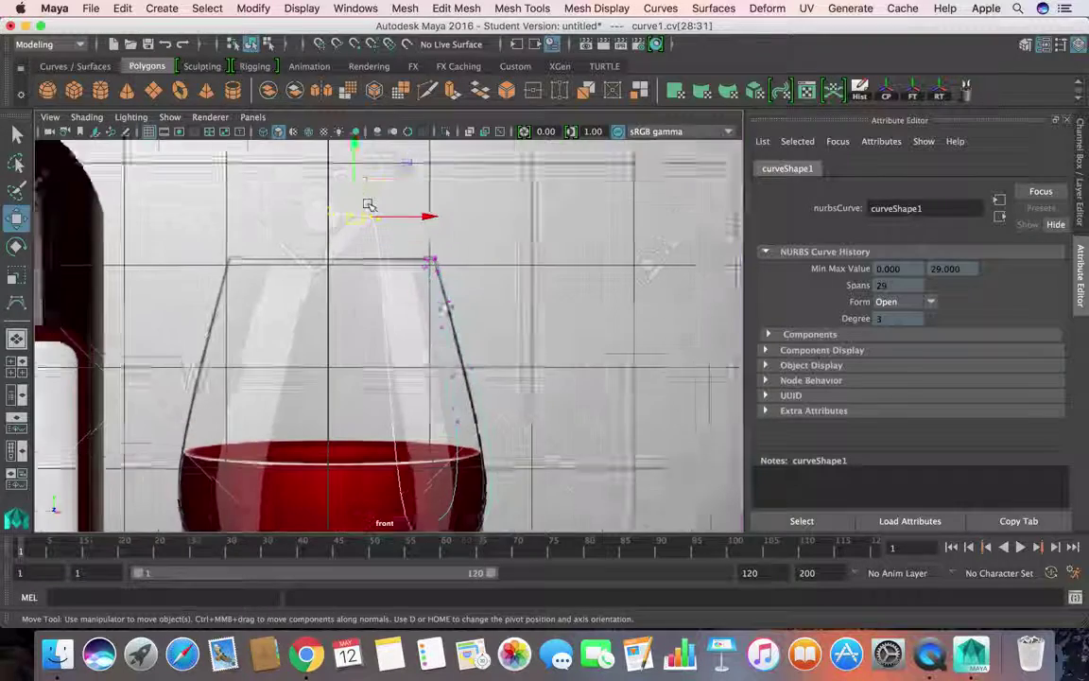
pyautogui.scroll(5, 359, 298)
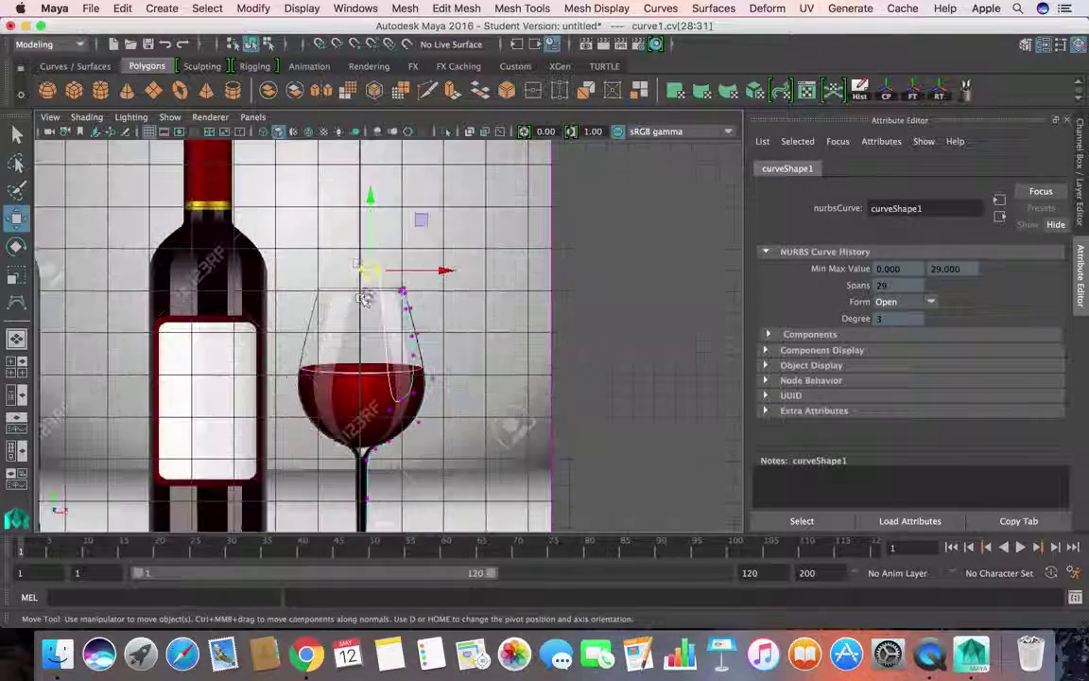
pyautogui.moveTo(369, 193); pyautogui.dragTo(375, 355)
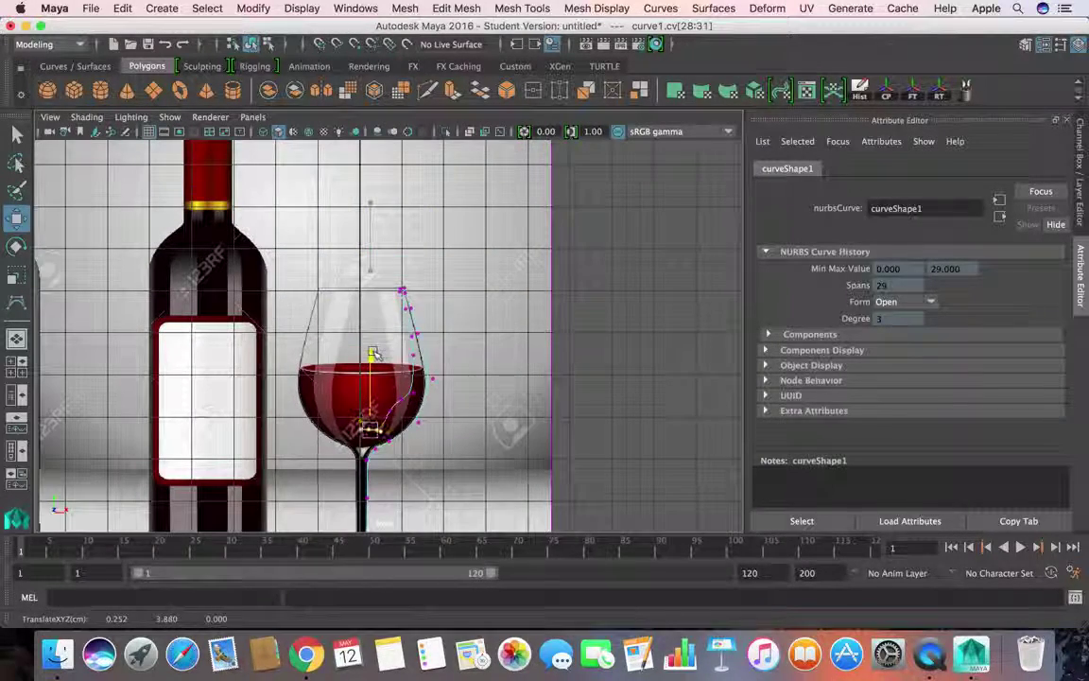
pyautogui.scroll(-5, 376, 356)
pyautogui.scroll(8, 435, 376)
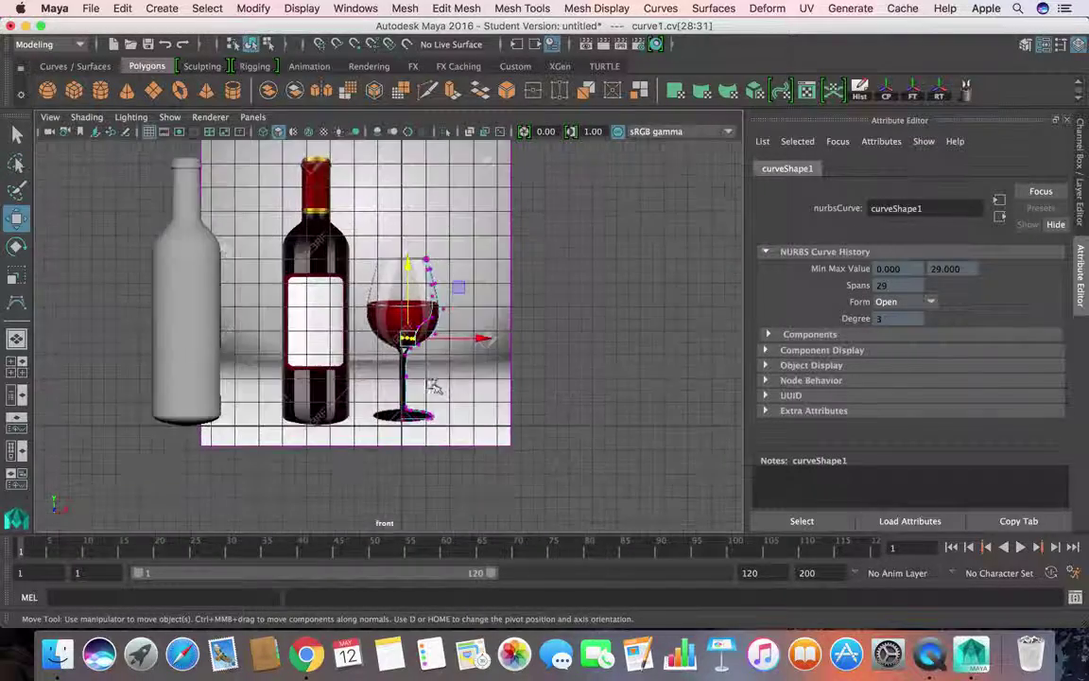
pyautogui.scroll(3, 383, 359)
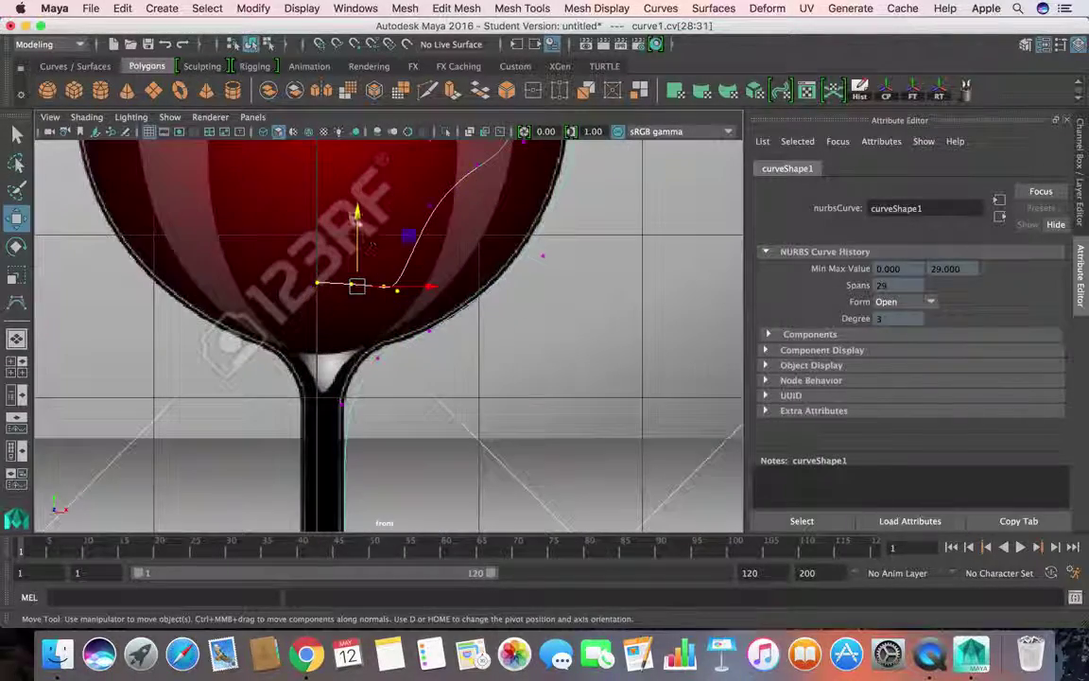
pyautogui.moveTo(360, 215); pyautogui.dragTo(360, 251)
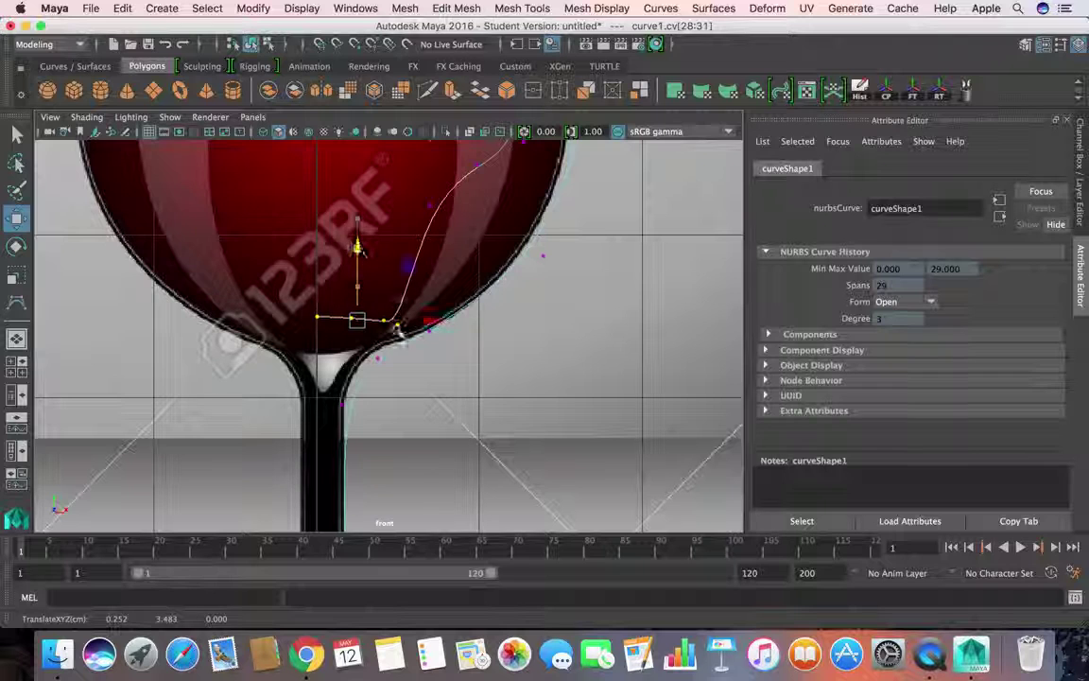
# Shape the inner bowl floor by lowering the end control vertex and its neighbour to about Y 3.31 cm and curving the adjacent two upward
pyautogui.click(350, 318)
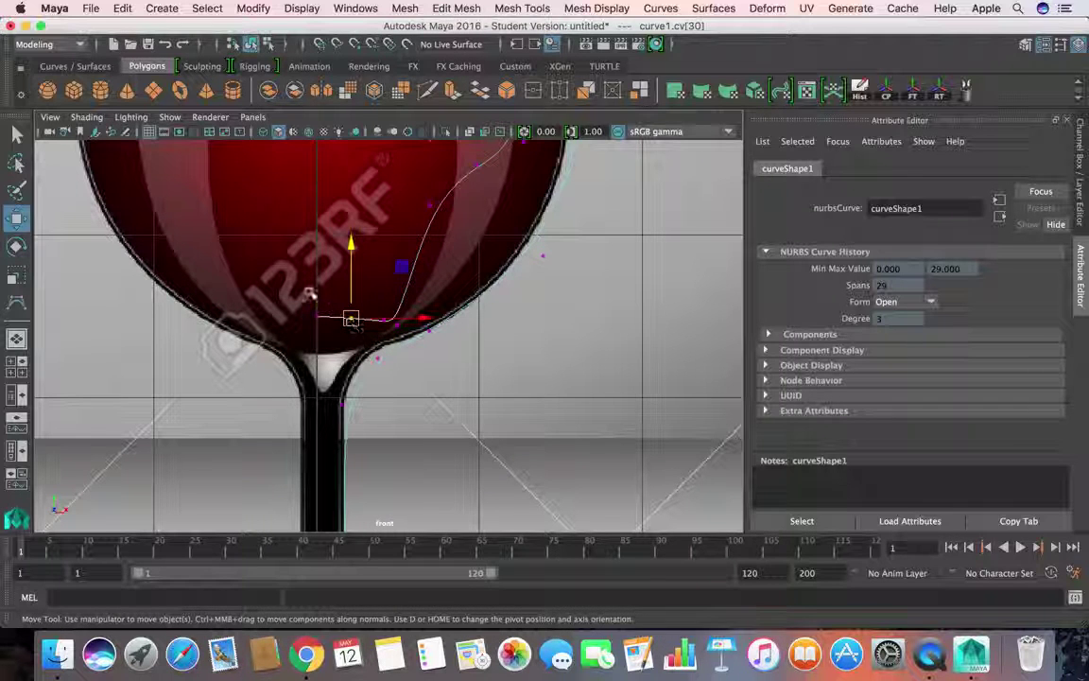
pyautogui.moveTo(319, 251); pyautogui.dragTo(319, 283)
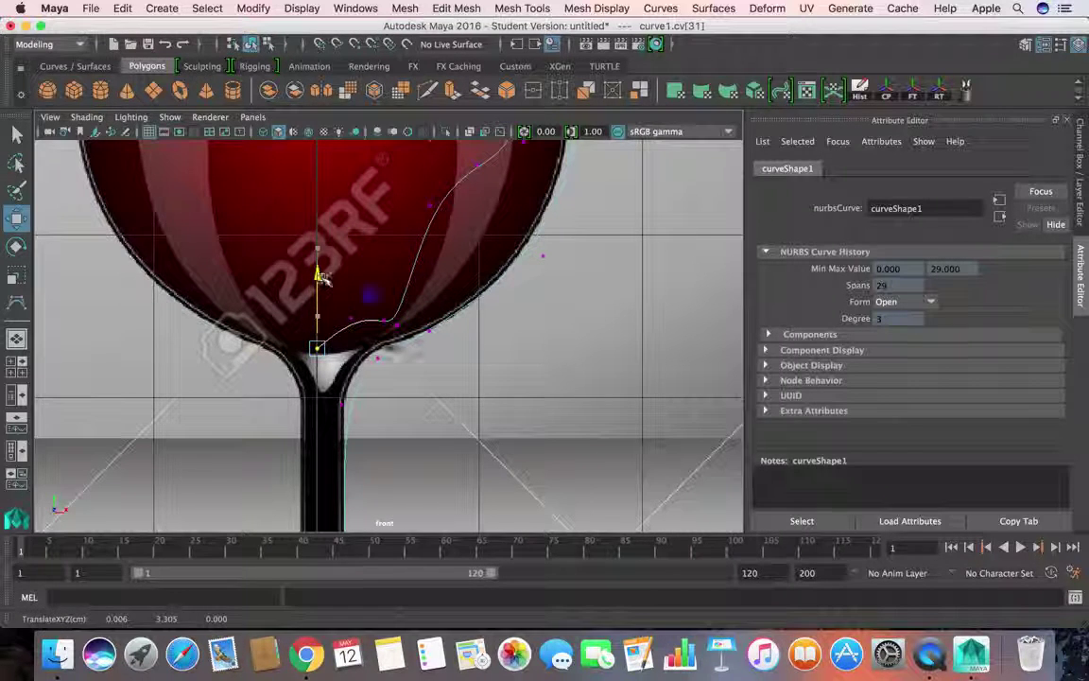
pyautogui.click(352, 319)
pyautogui.moveTo(352, 319); pyautogui.dragTo(342, 354)
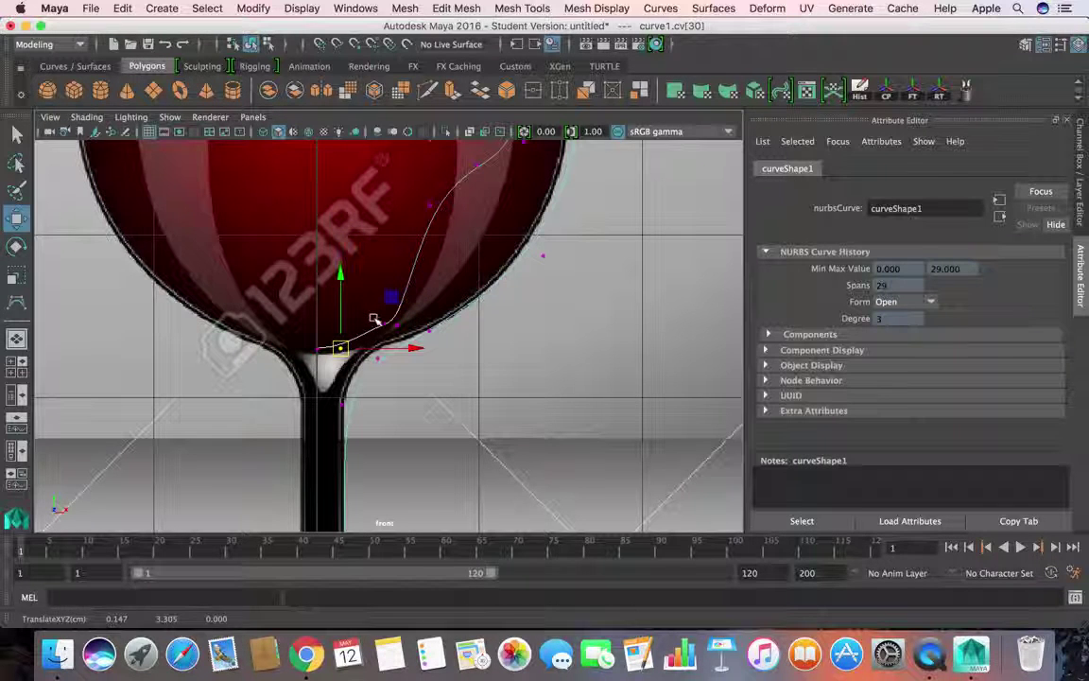
pyautogui.click(376, 327)
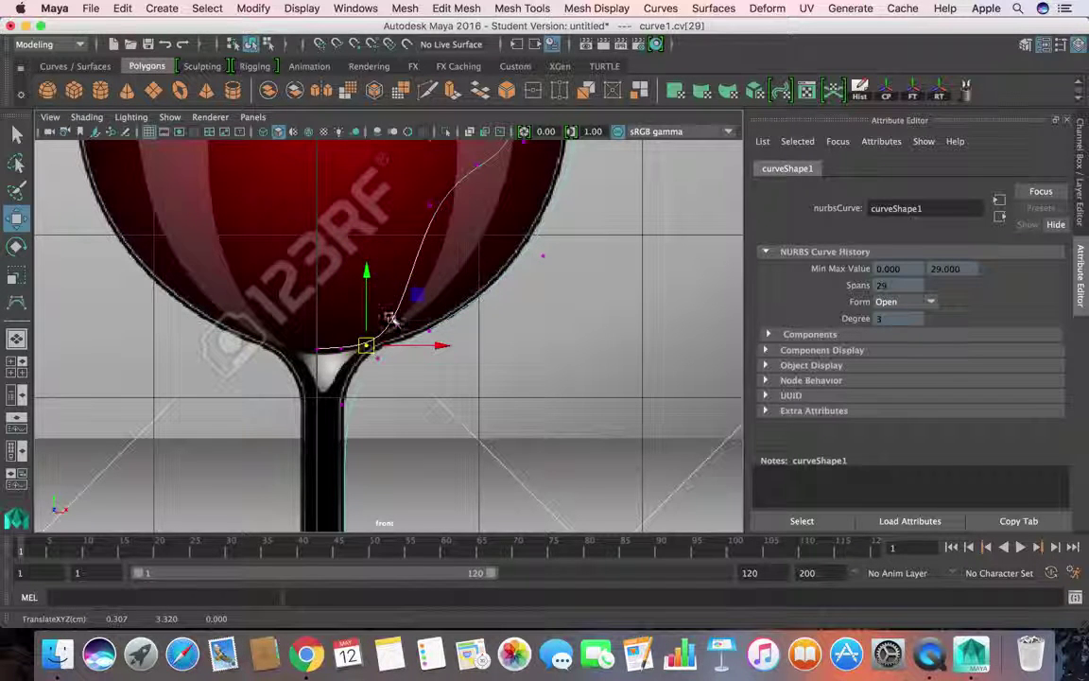
pyautogui.click(405, 325)
# Refit the outer curve where stem meets bowl, placing its upper control vertices at about X 0.42, Y 3.30 and X 1.16, Y 3.58 cm
pyautogui.click(374, 358)
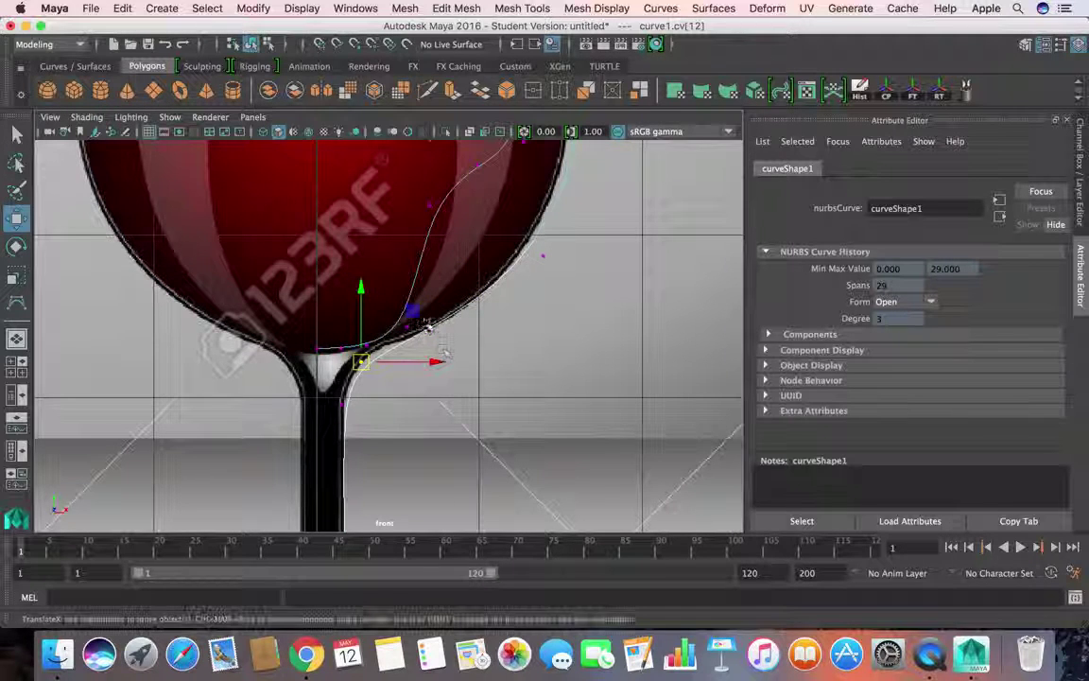
pyautogui.click(395, 347)
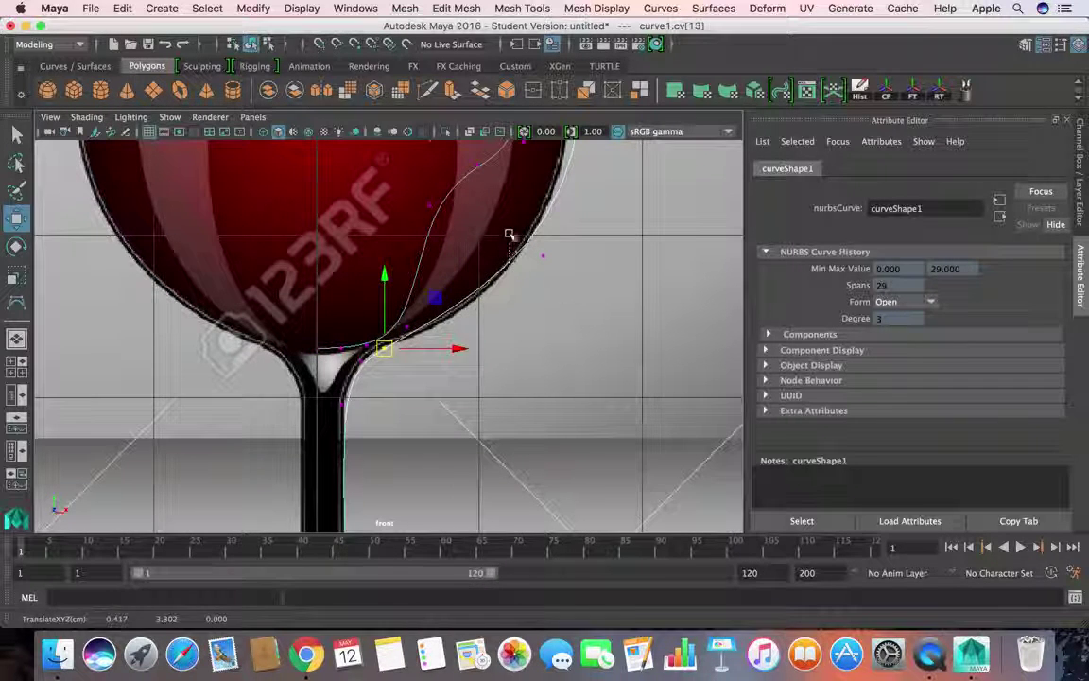
pyautogui.click(502, 305)
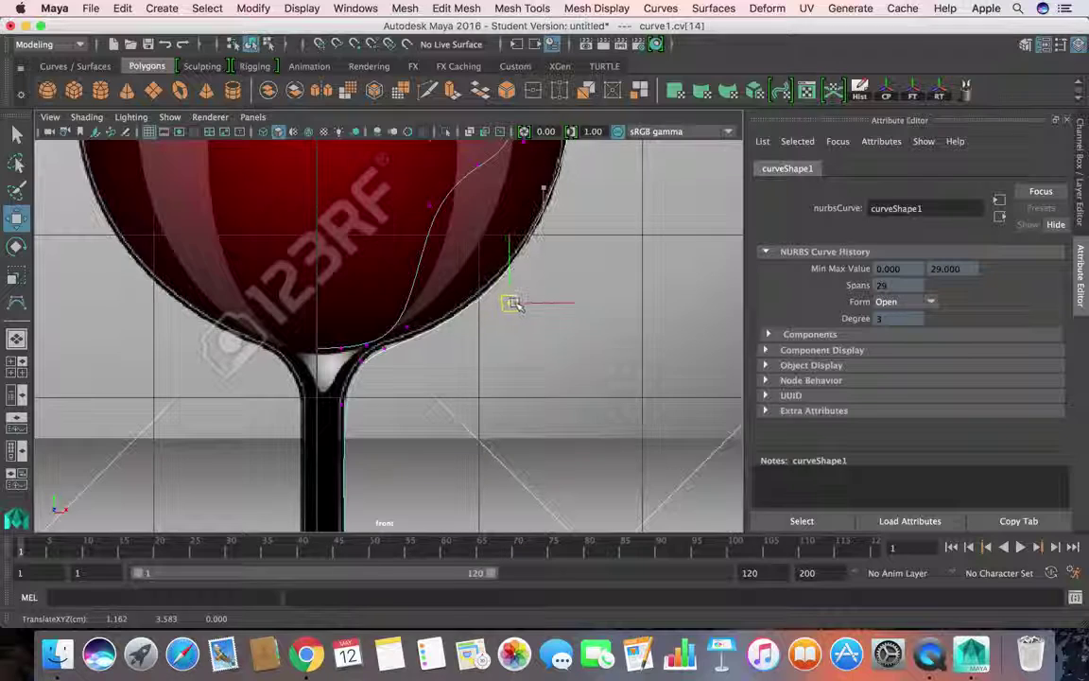
# Move the inner wall's two lowest side control vertices outward so the lower bowl keeps an even, thin wall
pyautogui.keyDown('alt'); pyautogui.moveTo(514, 304); pyautogui.dragTo(493, 366, button='middle'); pyautogui.keyUp('alt')
pyautogui.moveTo(390, 246); pyautogui.dragTo(430, 289)
pyautogui.moveTo(413, 269); pyautogui.dragTo(462, 347)
pyautogui.keyDown('alt'); pyautogui.moveTo(461, 308); pyautogui.dragTo(447, 371, button='middle'); pyautogui.keyUp('alt')
pyautogui.moveTo(425, 273); pyautogui.dragTo(489, 340)
pyautogui.keyDown('alt'); pyautogui.moveTo(492, 312); pyautogui.dragTo(469, 398, button='middle'); pyautogui.keyUp('alt')
# Shift the next two inner wall control vertices outward beside the widest part, the upper one to about X 1.40, Y 5.26 cm
pyautogui.scroll(2, 471, 358)
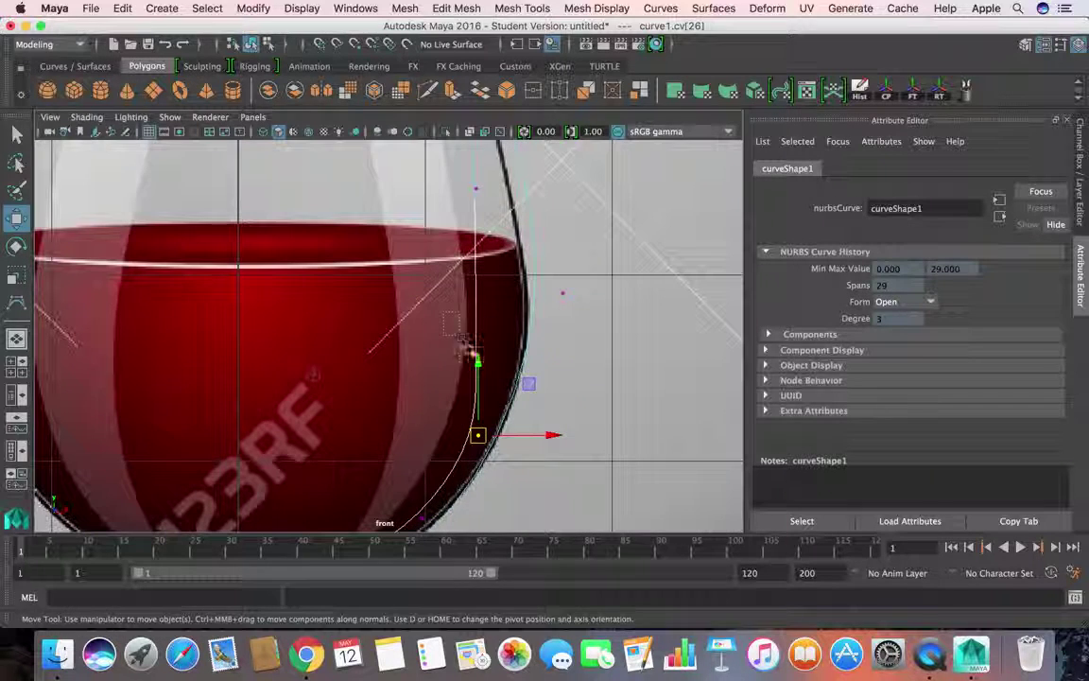
pyautogui.moveTo(479, 358); pyautogui.dragTo(514, 368)
pyautogui.keyDown('alt'); pyautogui.moveTo(493, 350); pyautogui.dragTo(488, 491, button='middle'); pyautogui.keyUp('alt')
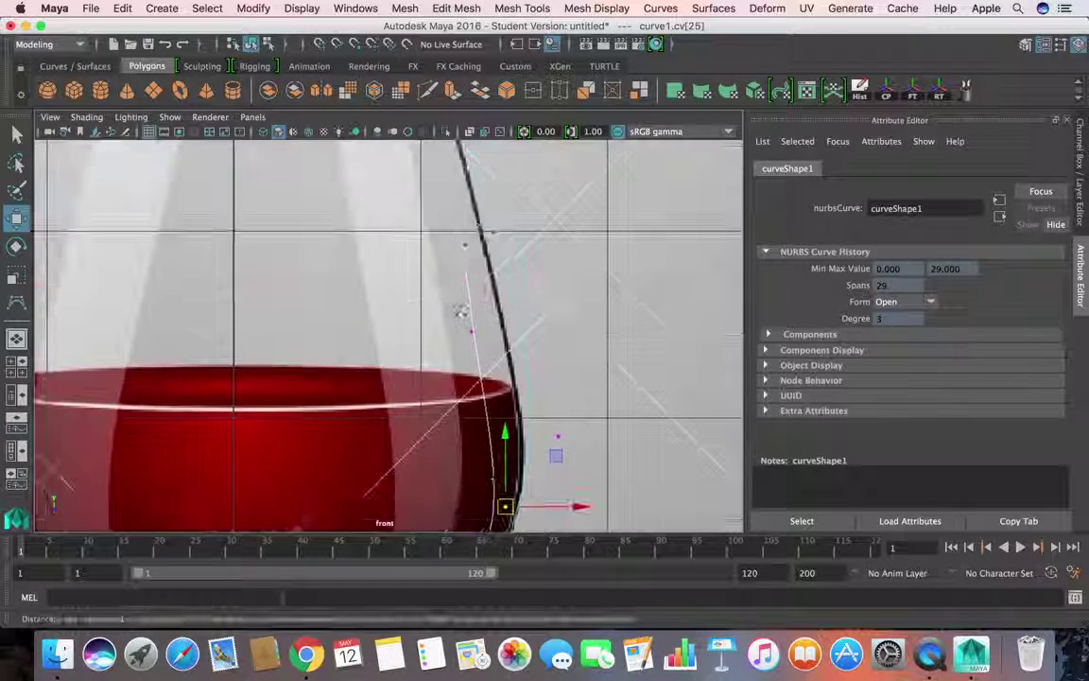
pyautogui.moveTo(459, 314); pyautogui.dragTo(499, 374)
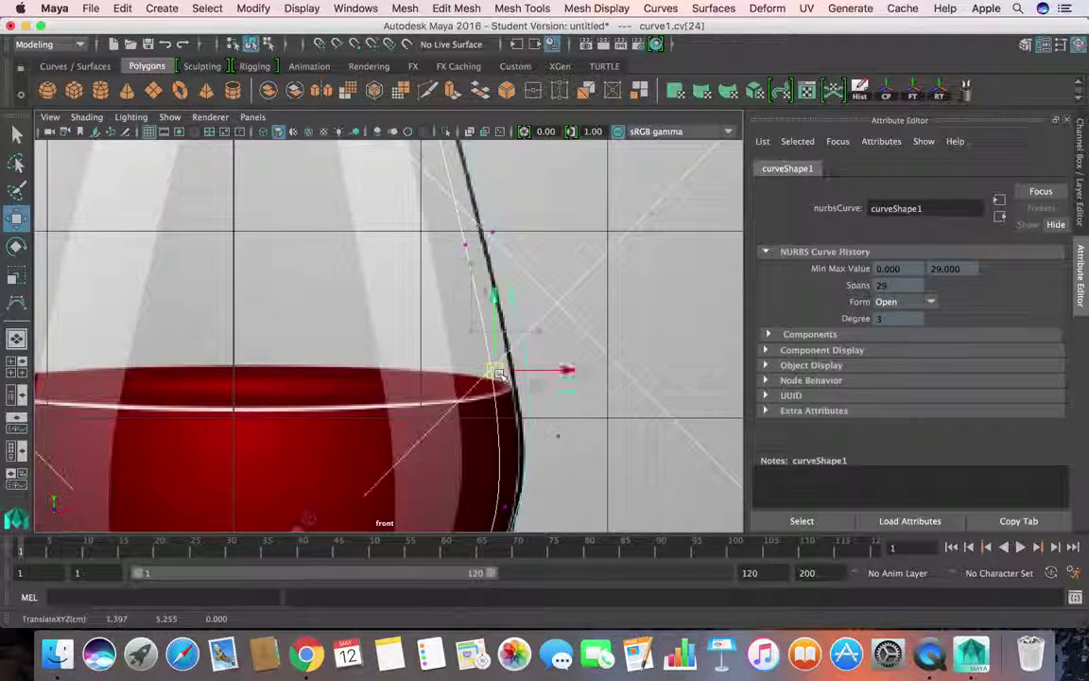
# Pull the widest outer control vertex inward and adjust the side vertices above the wine level to match the glass outline
pyautogui.moveTo(541, 420); pyautogui.dragTo(571, 450)
pyautogui.moveTo(558, 436); pyautogui.dragTo(528, 435)
pyautogui.keyDown('alt'); pyautogui.moveTo(510, 284); pyautogui.dragTo(512, 391, button='middle'); pyautogui.keyUp('alt')
pyautogui.moveTo(480, 326); pyautogui.dragTo(507, 352)
pyautogui.moveTo(494, 339)
pyautogui.mouseDown()
pyautogui.moveTo(491, 365)
pyautogui.moveTo(481, 355)
pyautogui.mouseUp()
pyautogui.moveTo(485, 466); pyautogui.dragTo(508, 488)
pyautogui.moveTo(497, 478); pyautogui.dragTo(507, 485)
# Nudge the two inner control vertices below the rim toward the outer wall, the upper one to about X 0.99, Y 6.97 cm
pyautogui.keyDown('alt'); pyautogui.moveTo(457, 363); pyautogui.dragTo(454, 481, button='middle'); pyautogui.keyUp('alt')
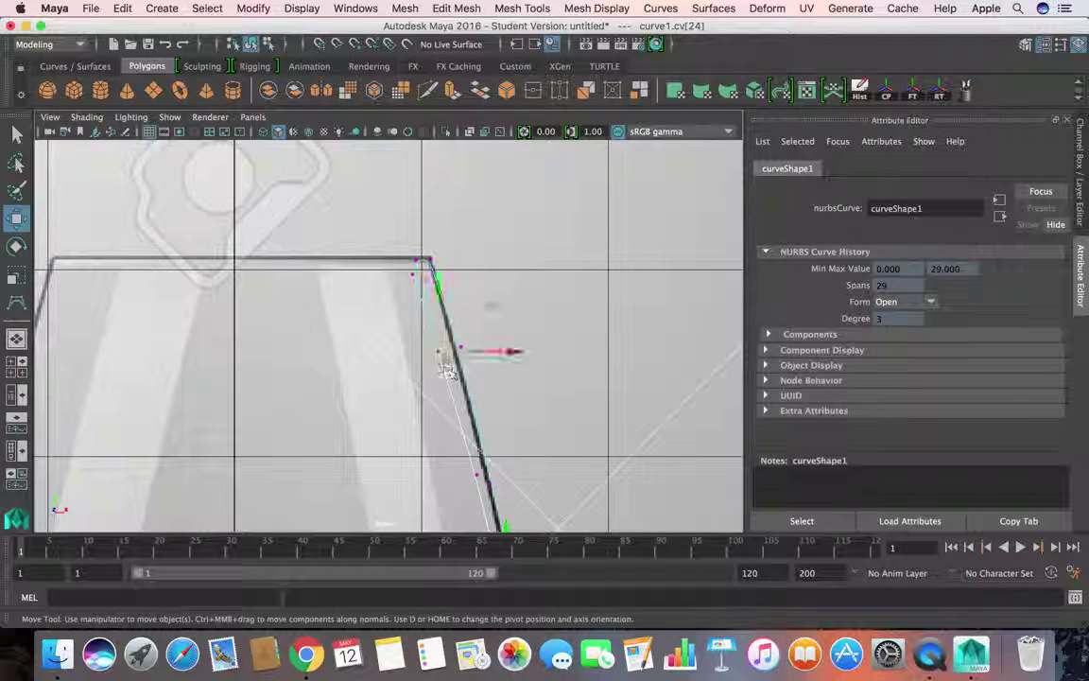
pyautogui.click(441, 351)
pyautogui.click(420, 275)
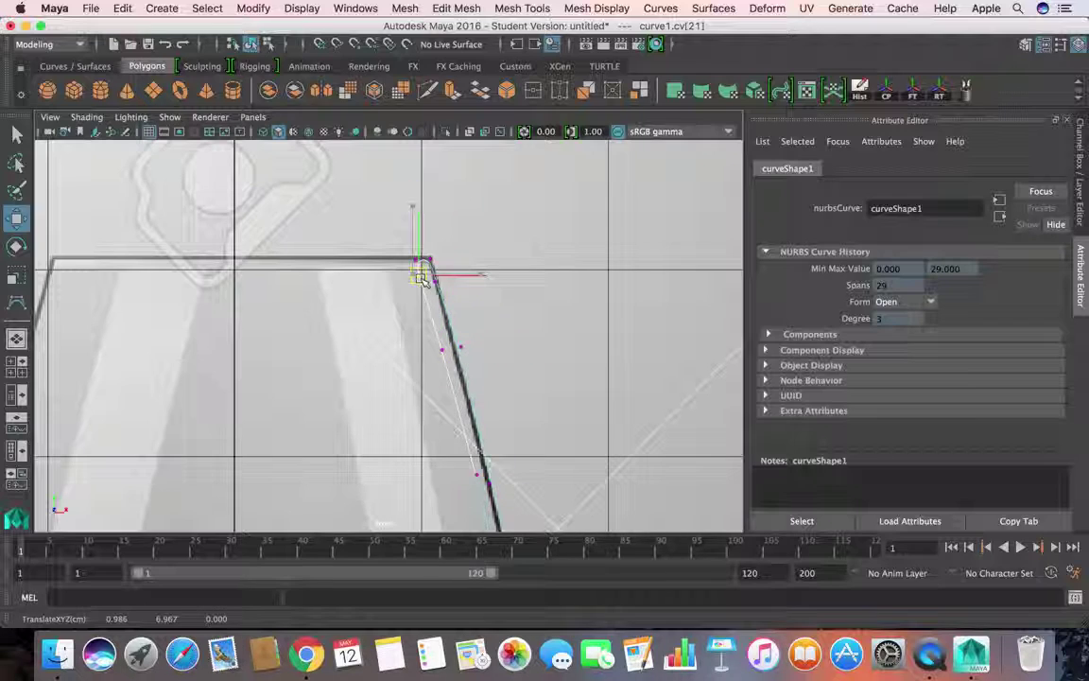
pyautogui.scroll(5, 523, 394)
pyautogui.keyDown('alt'); pyautogui.moveTo(511, 406); pyautogui.dragTo(491, 319, button='middle'); pyautogui.keyUp('alt')
pyautogui.scroll(-20, 491, 319)
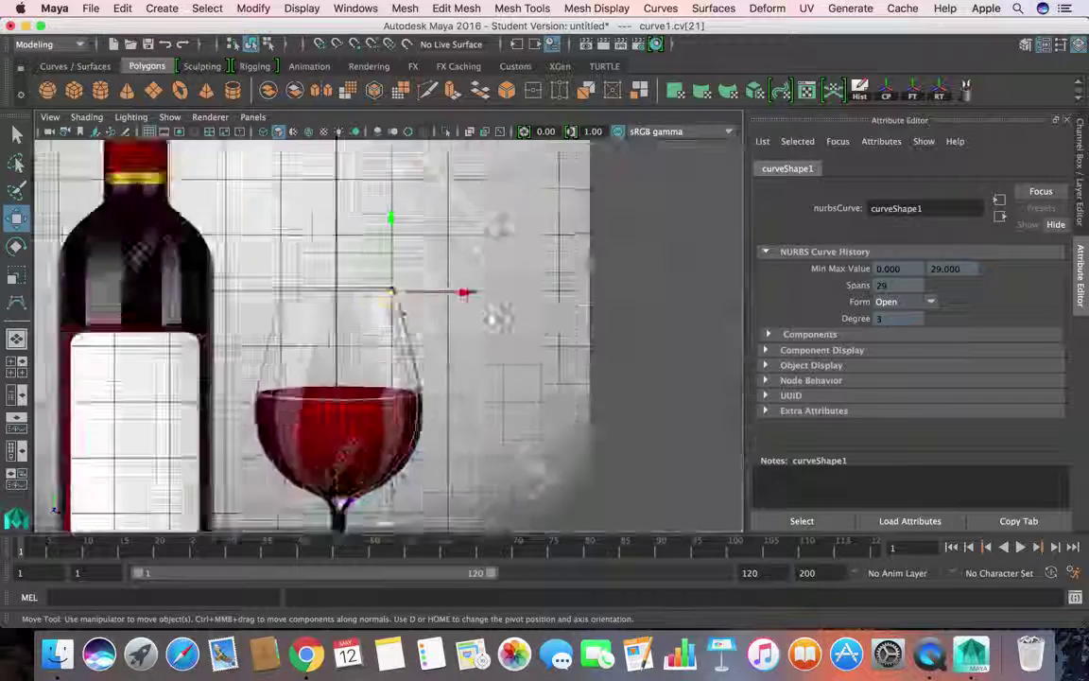
# Leave control vertex editing, select the whole glass profile curve and revolve it into a wine glass surface
pyautogui.moveTo(389, 288); pyautogui.dragTo(462, 267, button='right')
pyautogui.moveTo(395, 367); pyautogui.dragTo(354, 329)
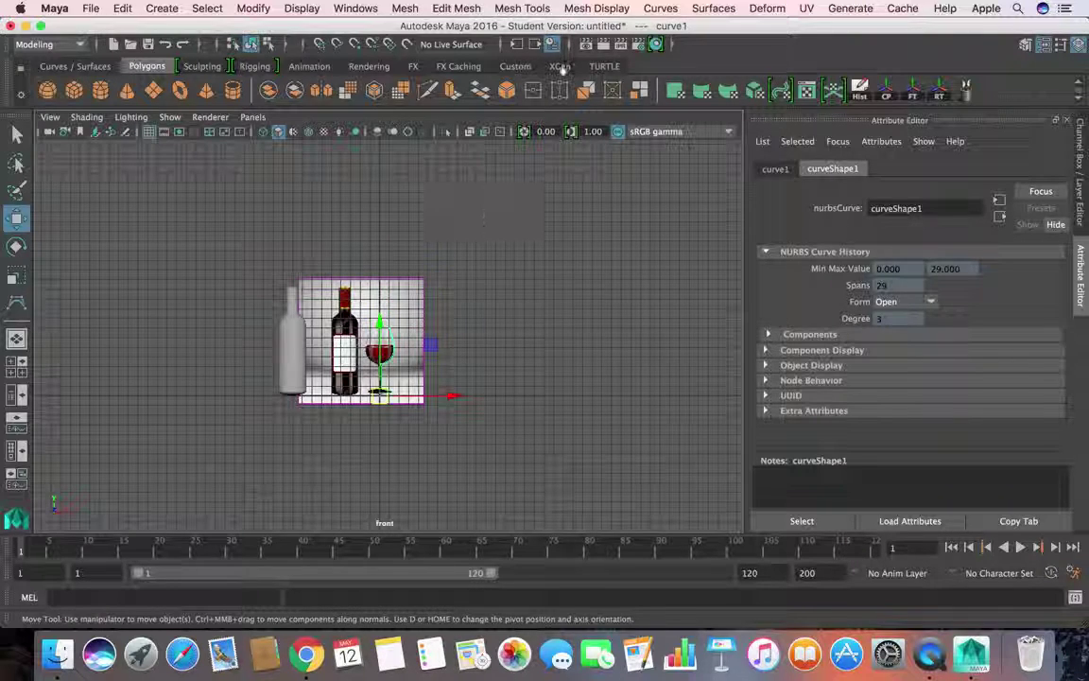
pyautogui.click(614, 9)
pyautogui.moveTo(693, 9)
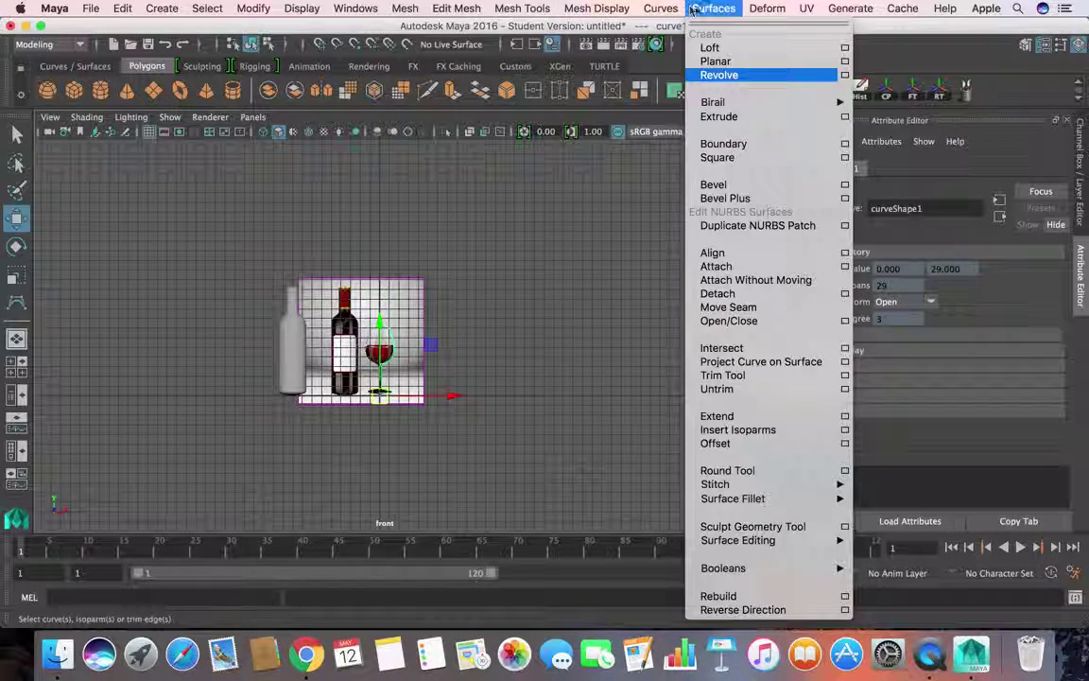
pyautogui.click(731, 76)
# Examine the revolved wine glass from several angles and distances in the perspective view, beside the bottle and reference image
pyautogui.click(455, 370)
pyautogui.press('space')
pyautogui.moveTo(455, 369); pyautogui.dragTo(538, 360)
pyautogui.scroll(-3, 537, 355)
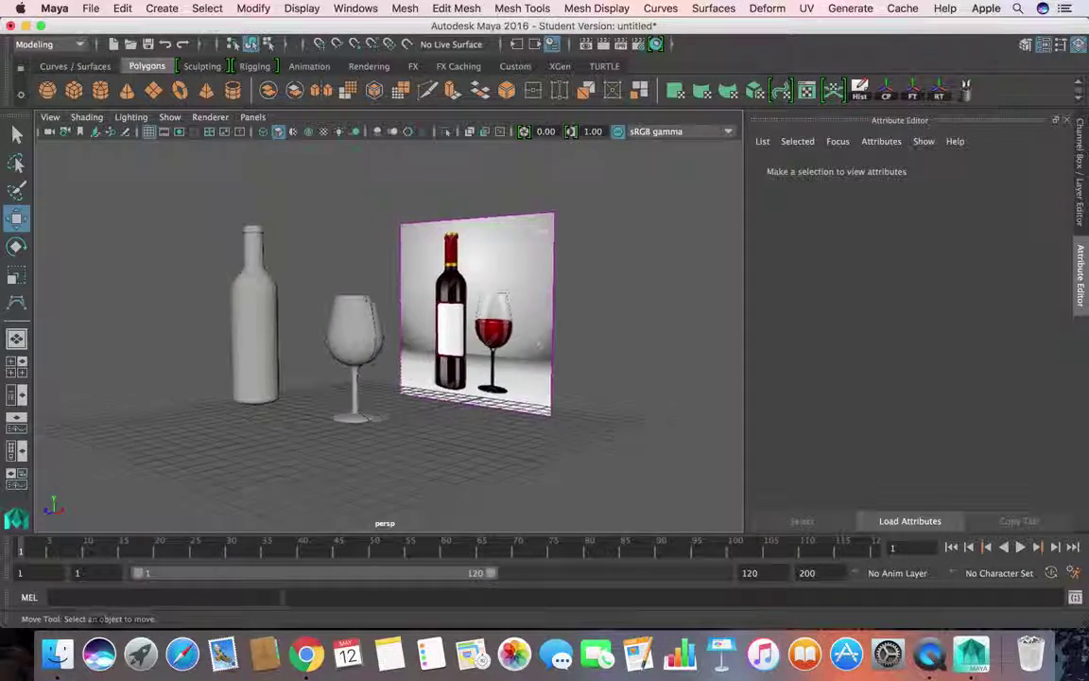
pyautogui.scroll(5, 459, 380)
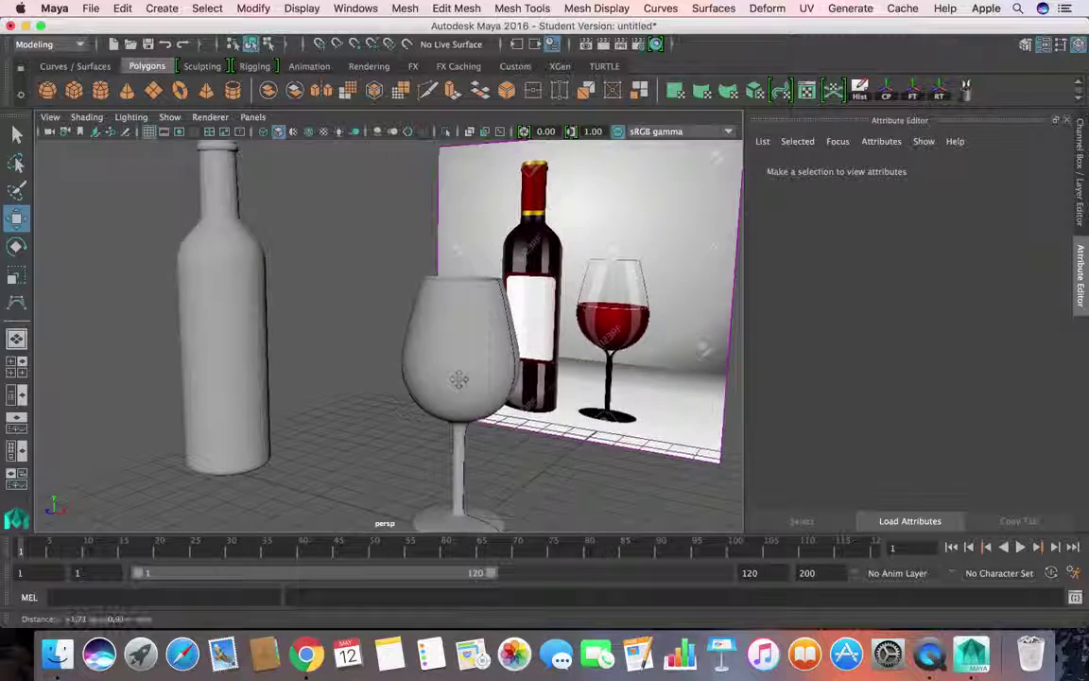
pyautogui.scroll(1, 459, 379)
pyautogui.scroll(-5, 458, 380)
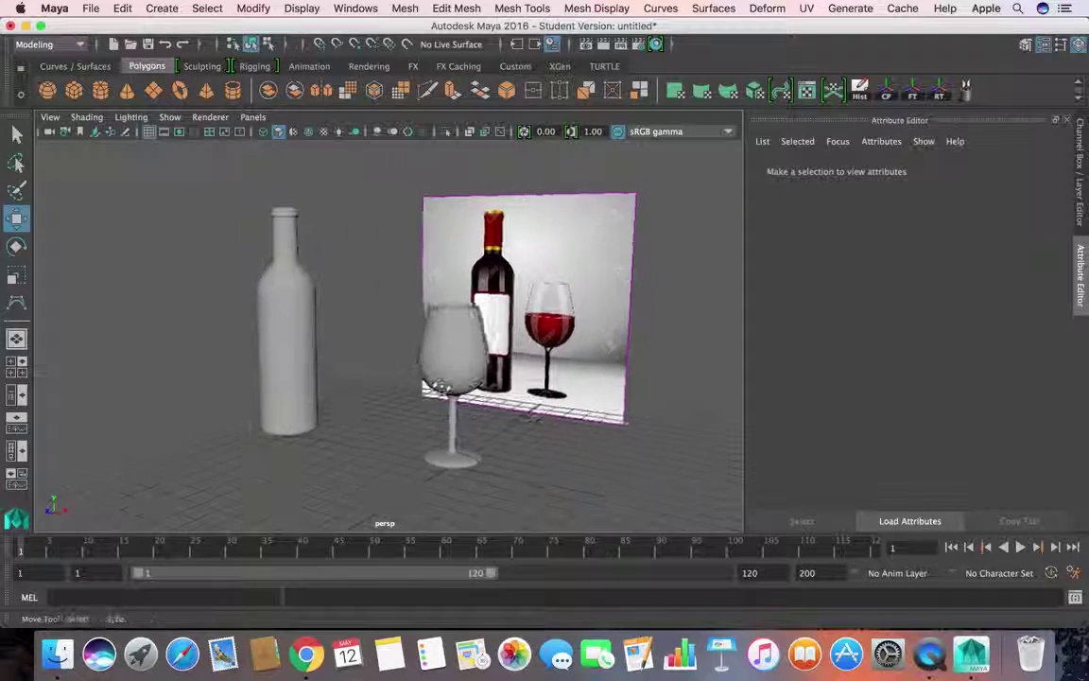
pyautogui.keyDown('alt'); pyautogui.moveTo(460, 376); pyautogui.dragTo(465, 379); pyautogui.keyUp('alt')
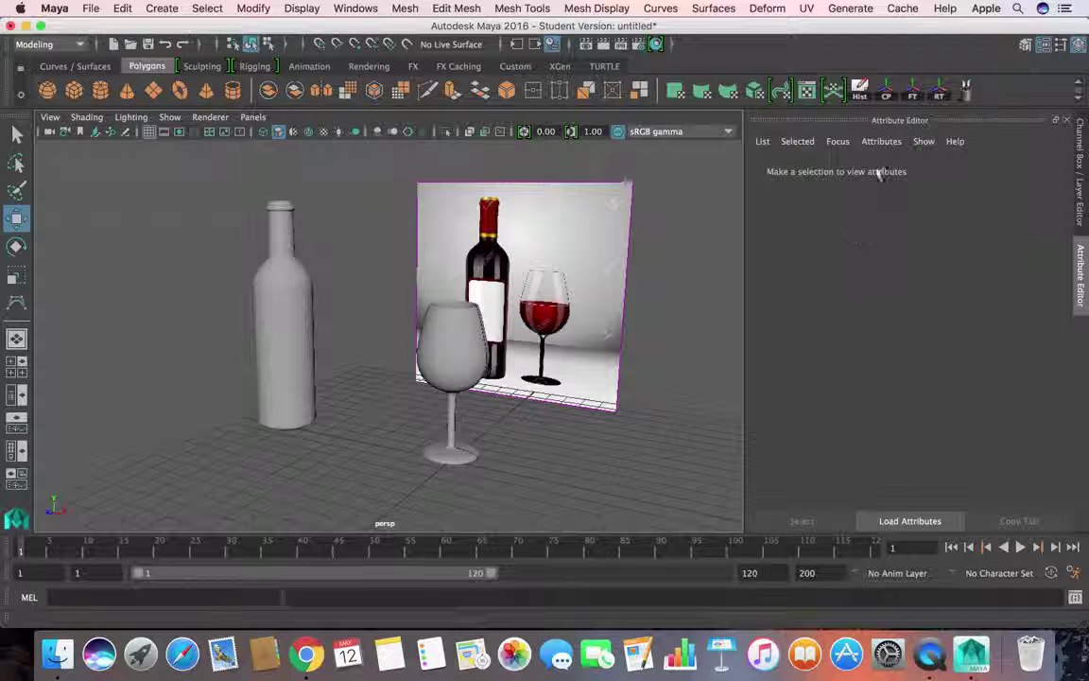
pyautogui.click(933, 655)
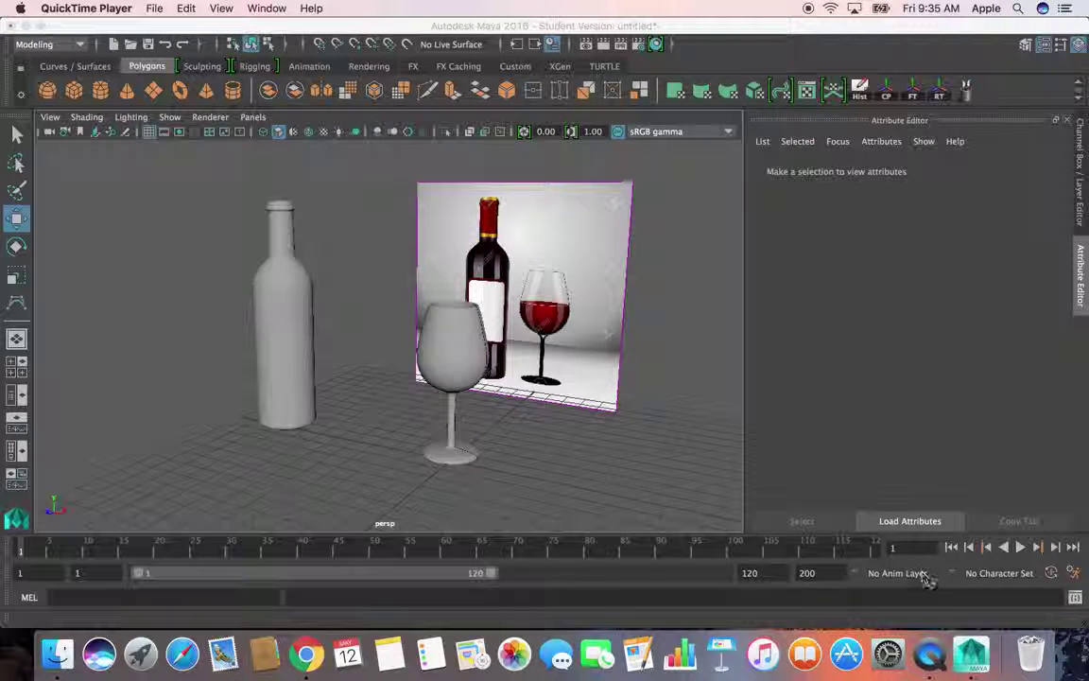